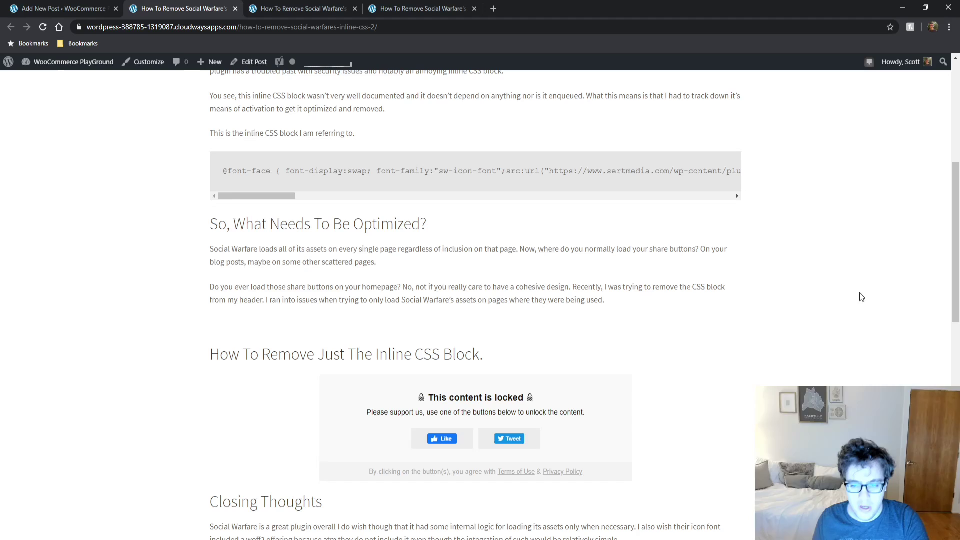
# Return to the block editor showing the published Social Warfare inline CSS post
pyautogui.click(64, 9)
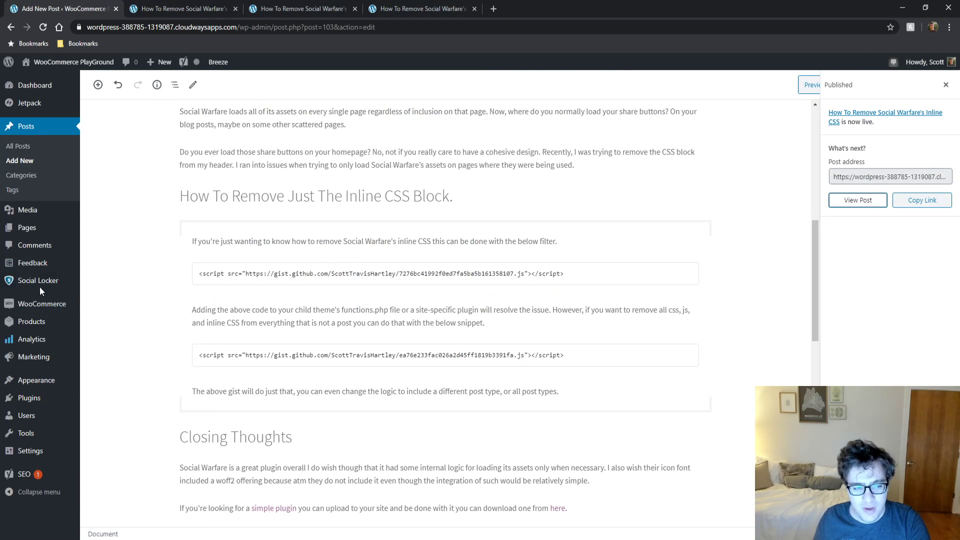
# Open Social Locker's All Lockers list from the admin sidebar
pyautogui.moveTo(38, 281)
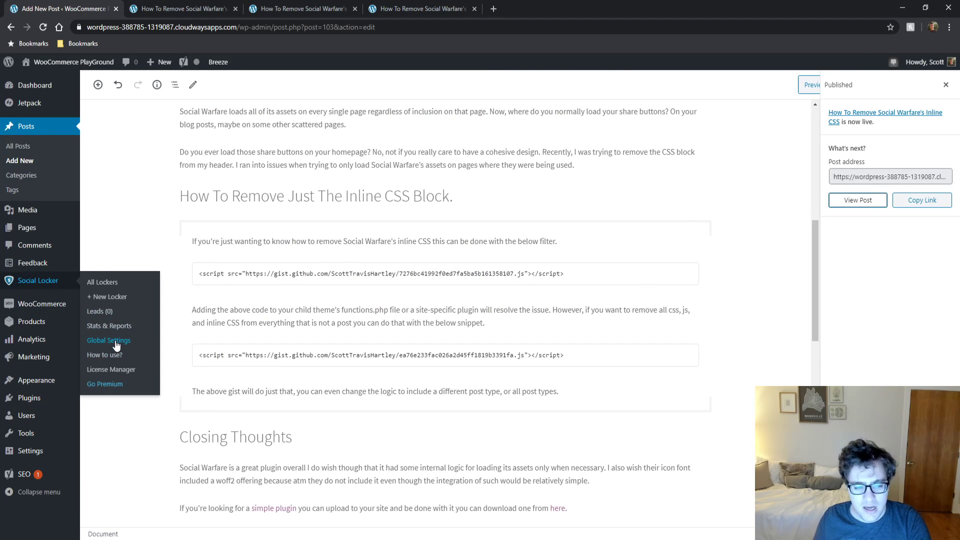
pyautogui.click(103, 283)
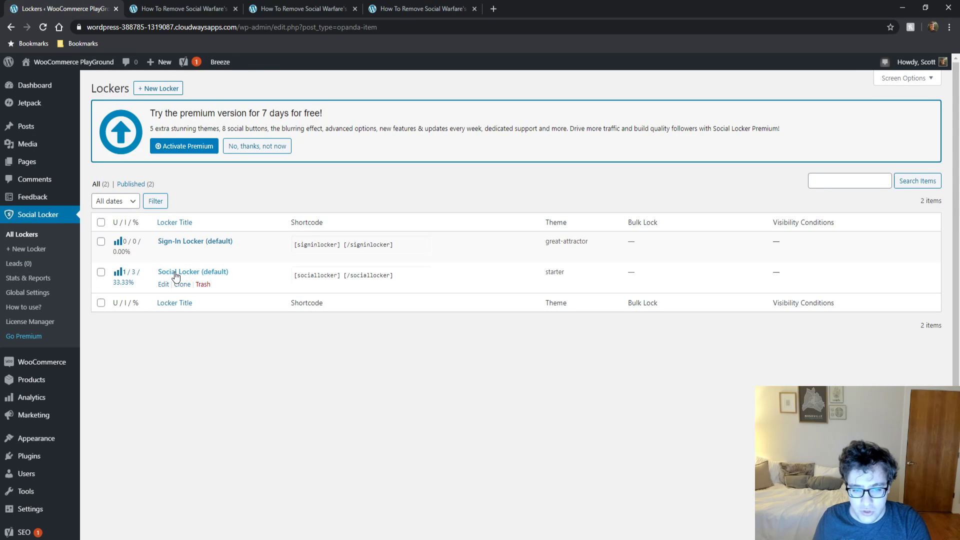
# Open the Social Locker (default) locker and look over its settings
pyautogui.click(208, 276)
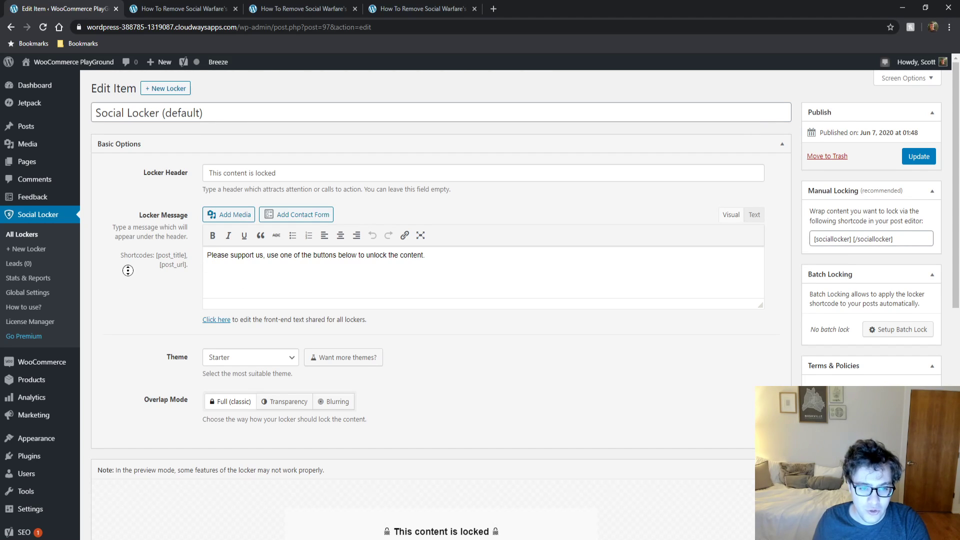
pyautogui.scroll(-4, 129, 319)
pyautogui.scroll(-2, 129, 319)
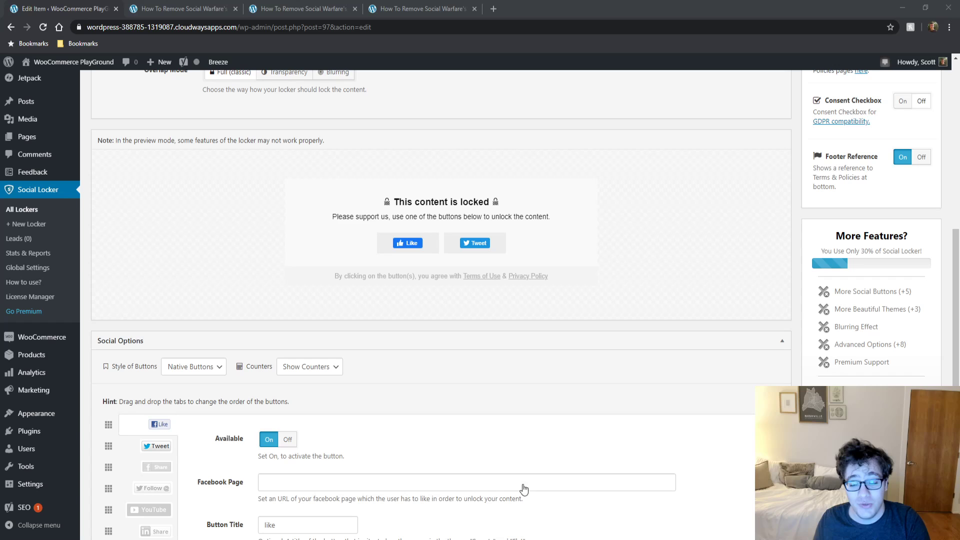
pyautogui.scroll(3, 593, 453)
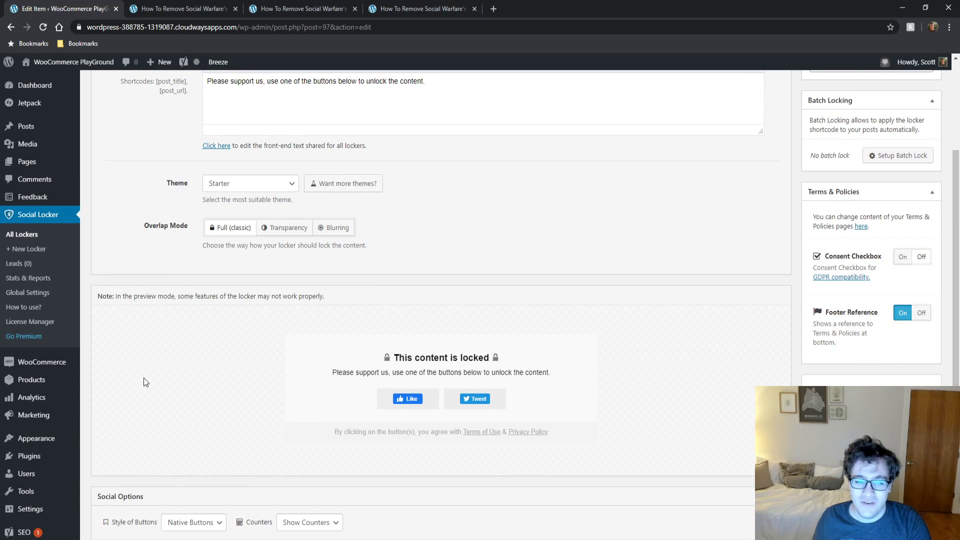
pyautogui.scroll(3, 143, 377)
pyautogui.scroll(-2, 231, 355)
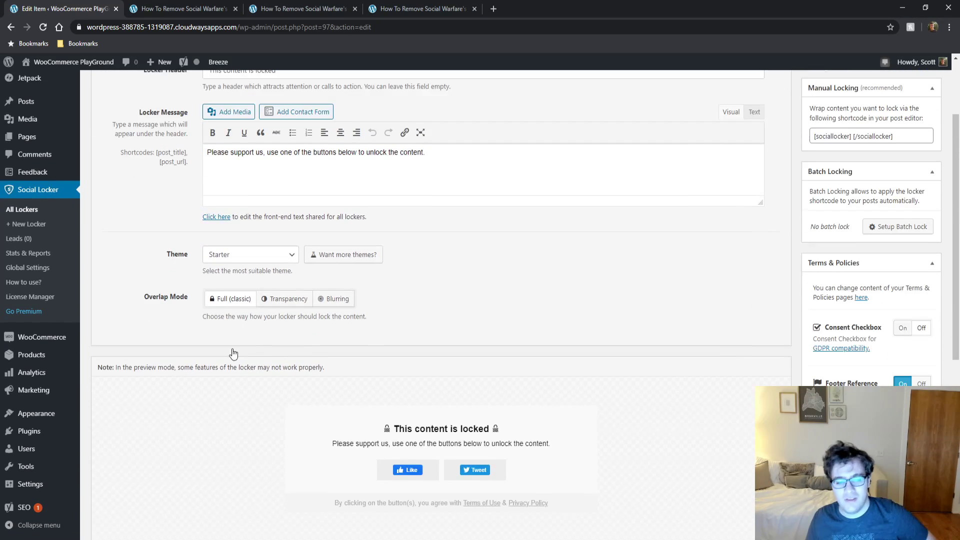
# Try the Secrets theme, then set the locker theme back to Starter
pyautogui.click(244, 271)
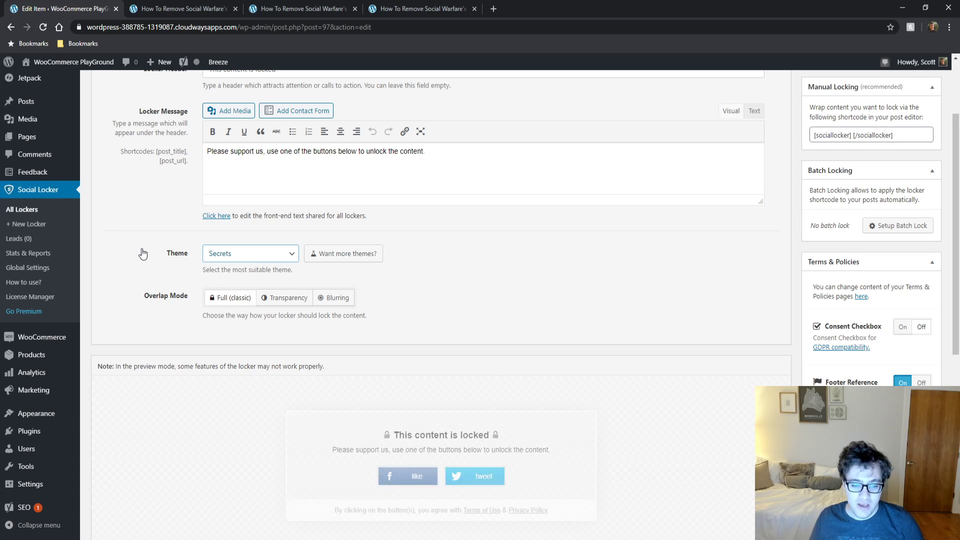
pyautogui.scroll(-1, 178, 262)
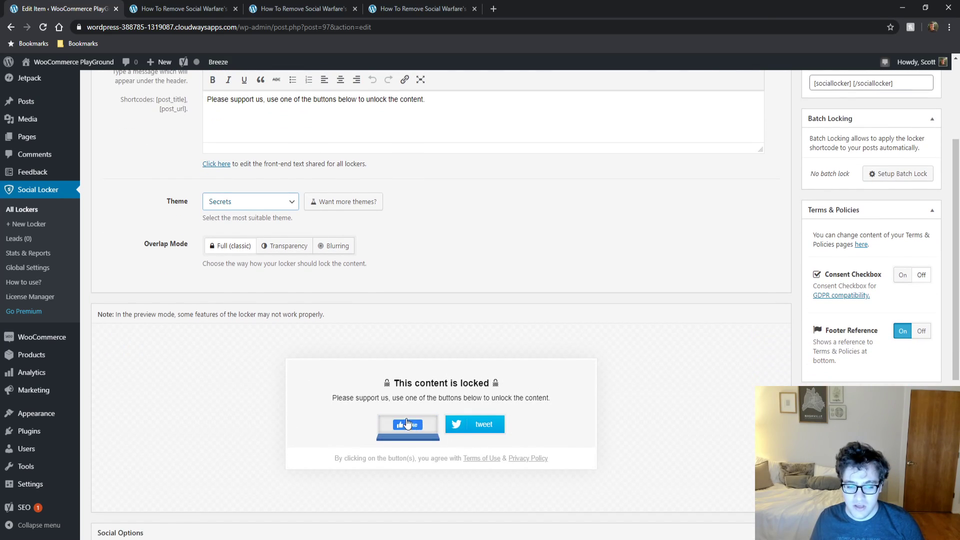
pyautogui.click(270, 202)
pyautogui.click(234, 212)
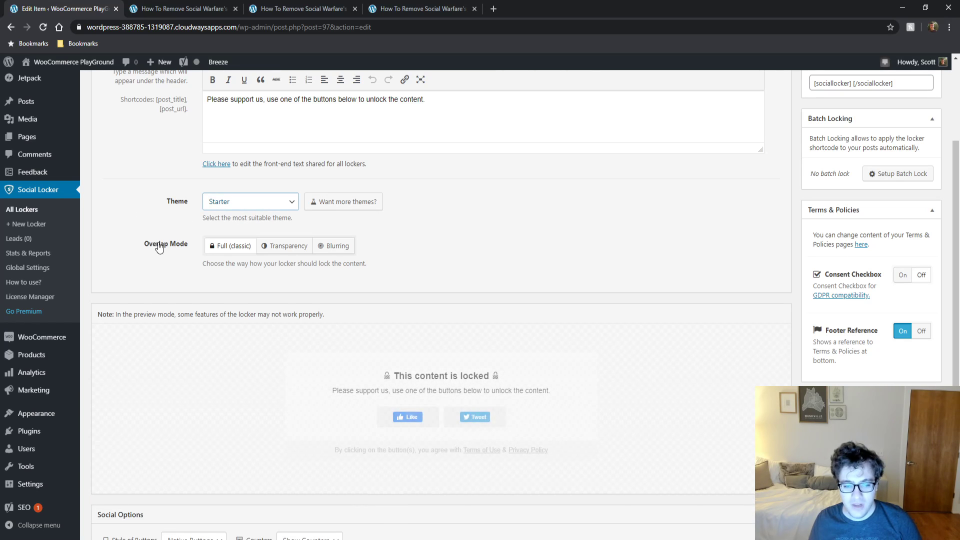
# Set the locker's Counters option to Hide Counters and select the Facebook Page field
pyautogui.scroll(-2, 218, 228)
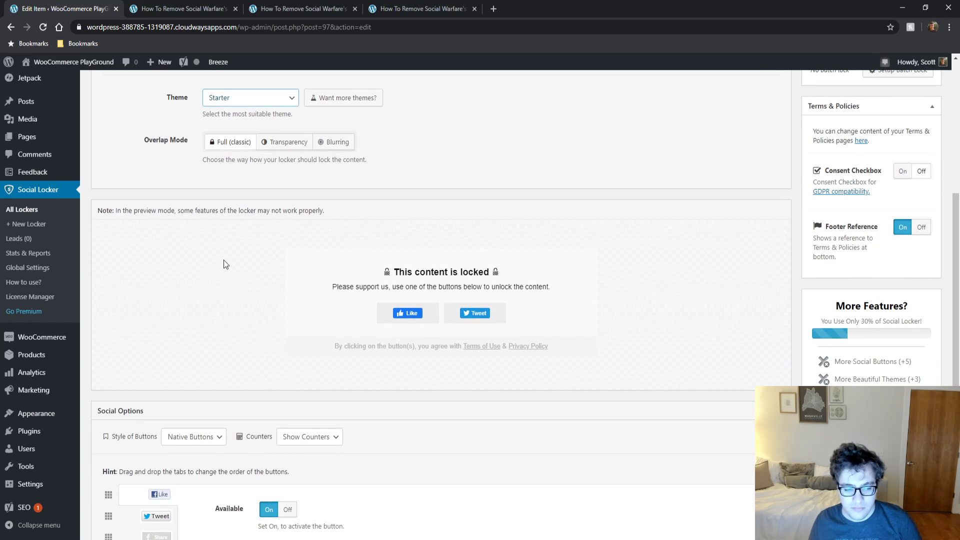
pyautogui.scroll(-1, 223, 263)
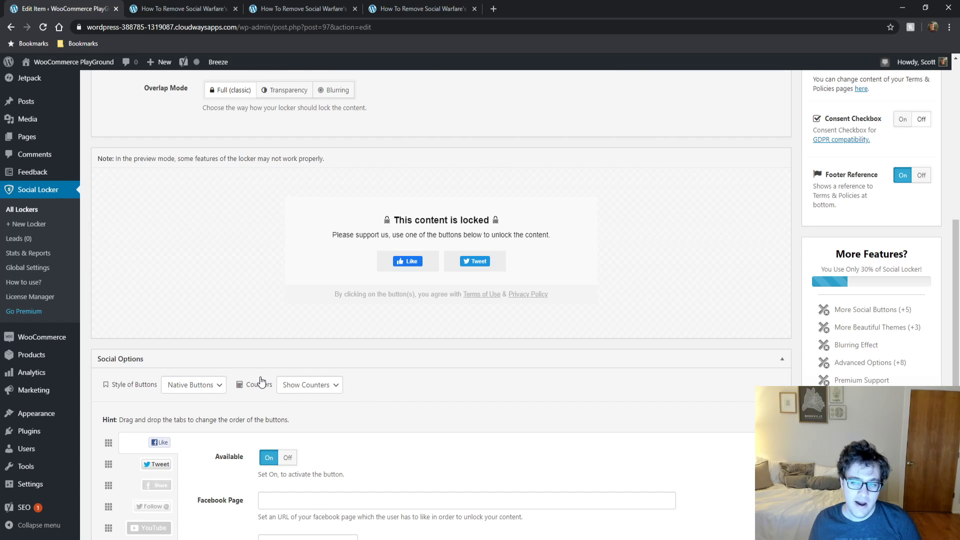
pyautogui.scroll(-2, 260, 400)
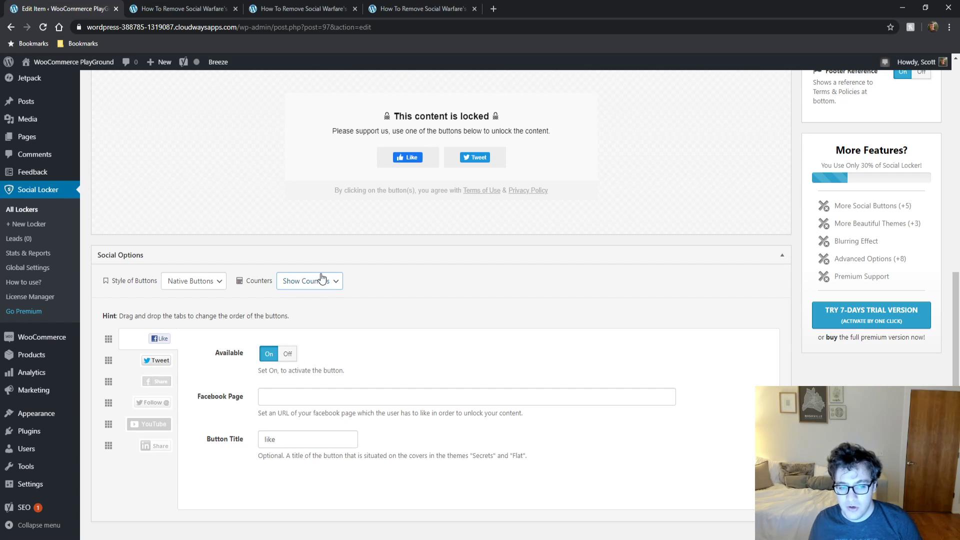
pyautogui.click(311, 305)
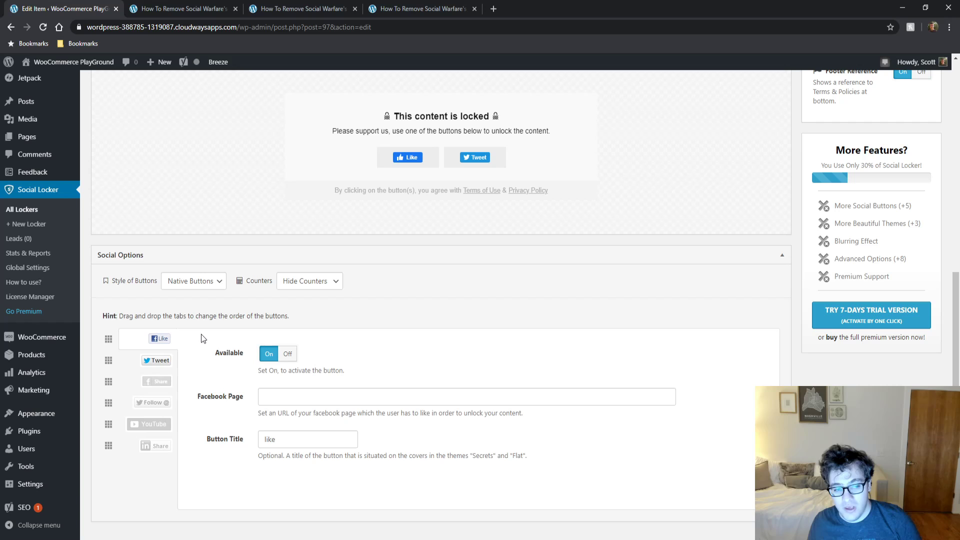
pyautogui.click(286, 395)
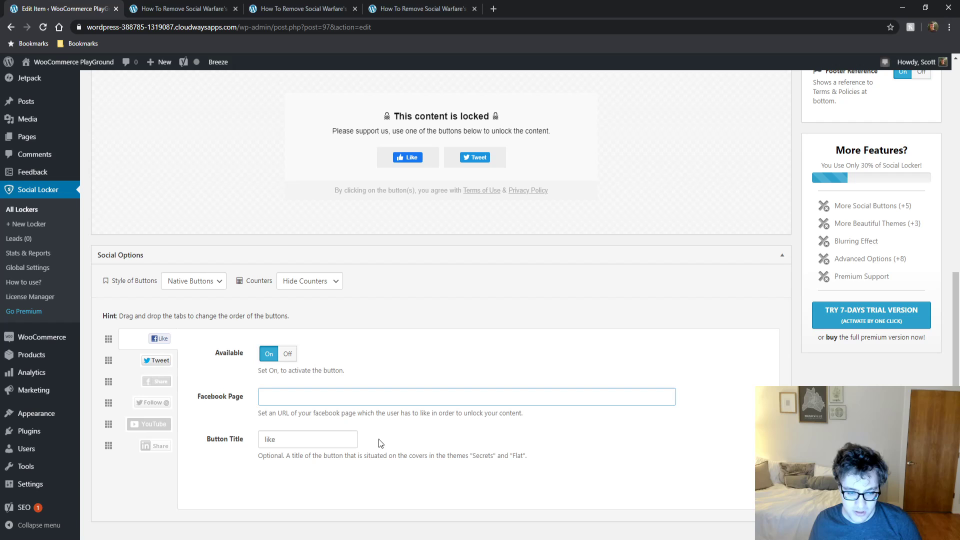
# Review the Tweet button settings: default tweet text, double check off, title 'tweet'
pyautogui.click(124, 361)
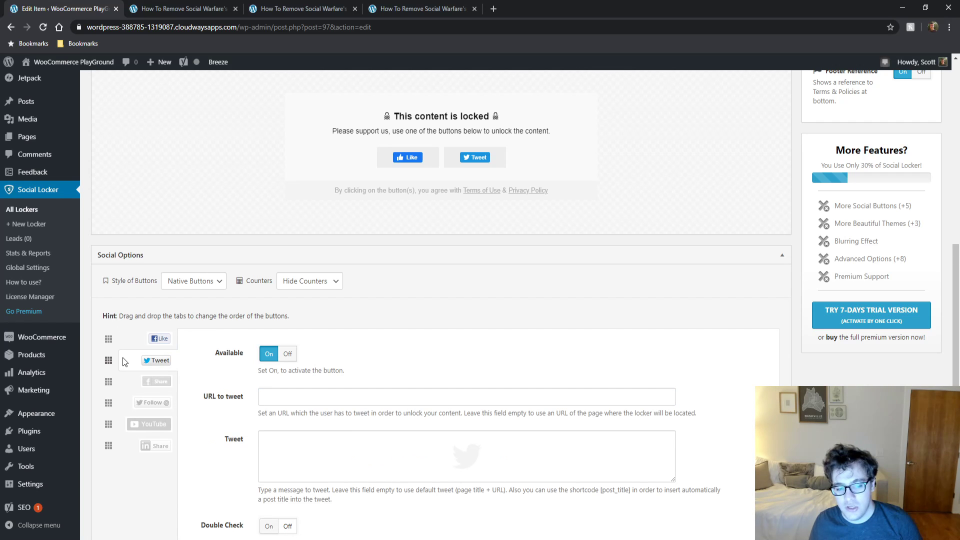
pyautogui.scroll(-1, 214, 372)
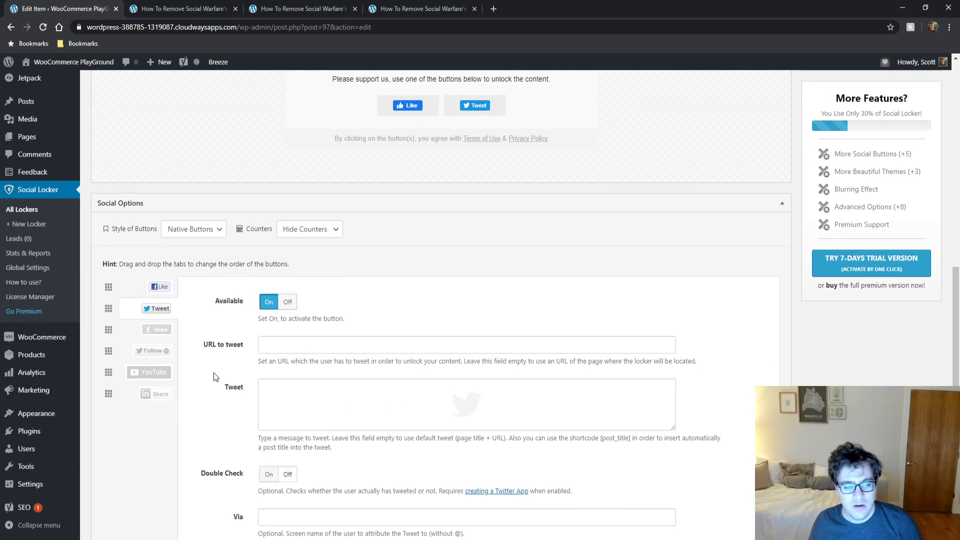
pyautogui.scroll(-2, 208, 400)
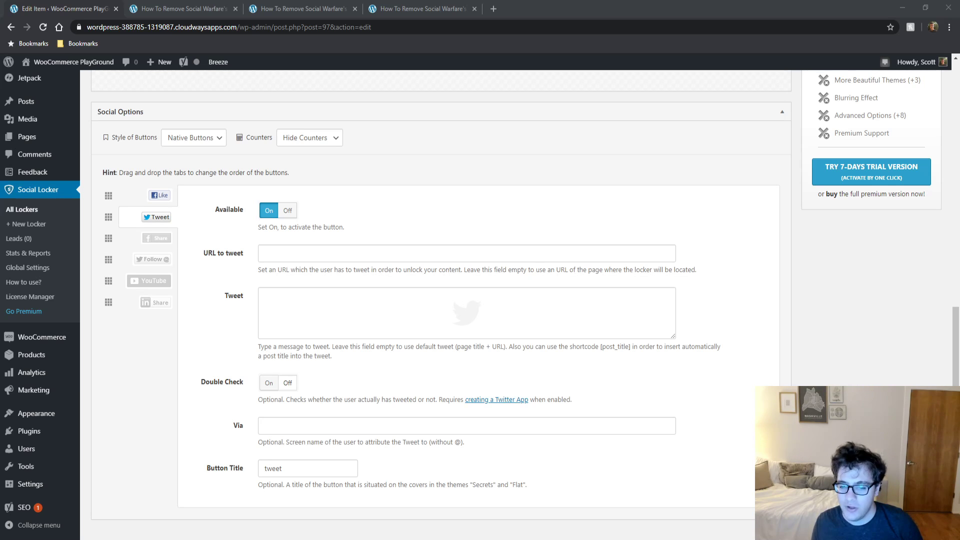
# Show the Batch Locking setup with Skip & Lock, 1 paragraph skipped, Posts and Pages
pyautogui.scroll(7, 575, 375)
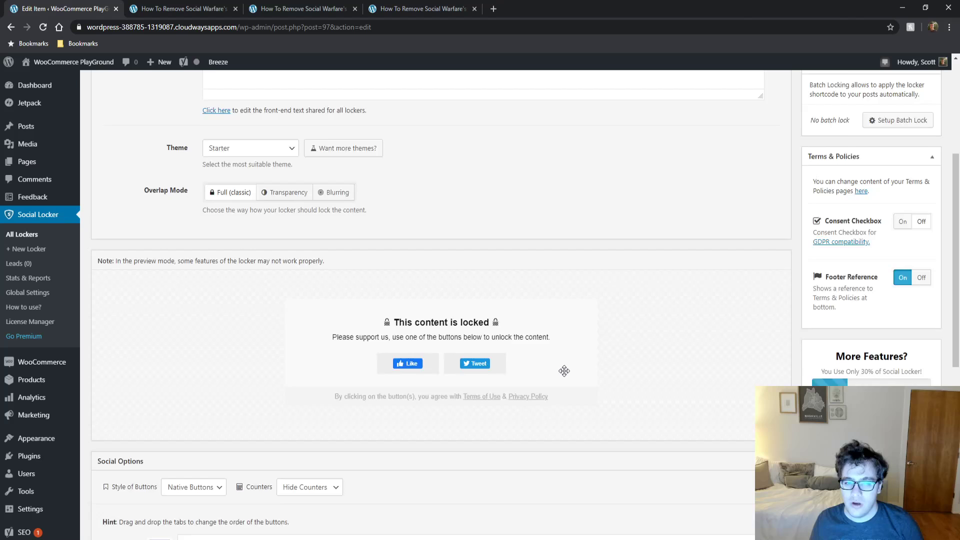
pyautogui.scroll(3, 564, 371)
pyautogui.scroll(1, 563, 376)
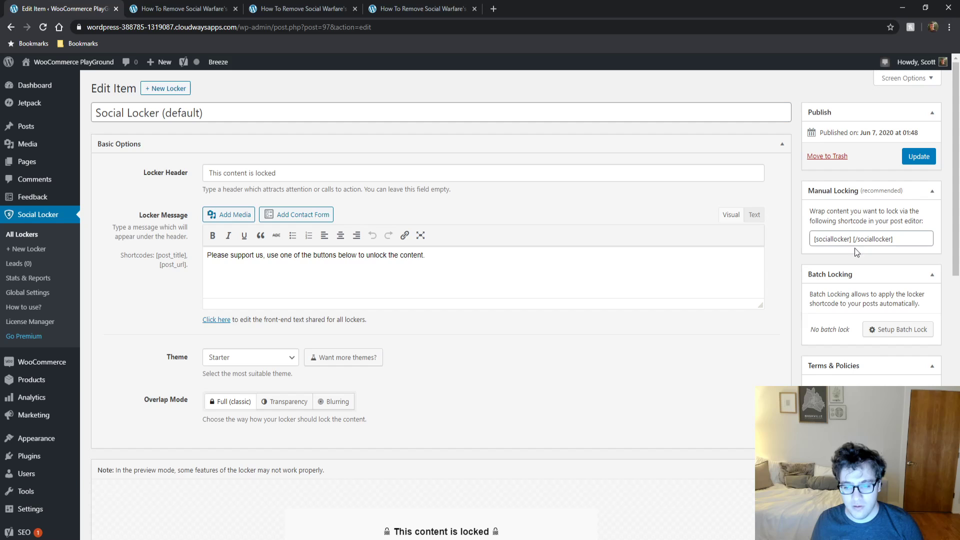
pyautogui.click(899, 328)
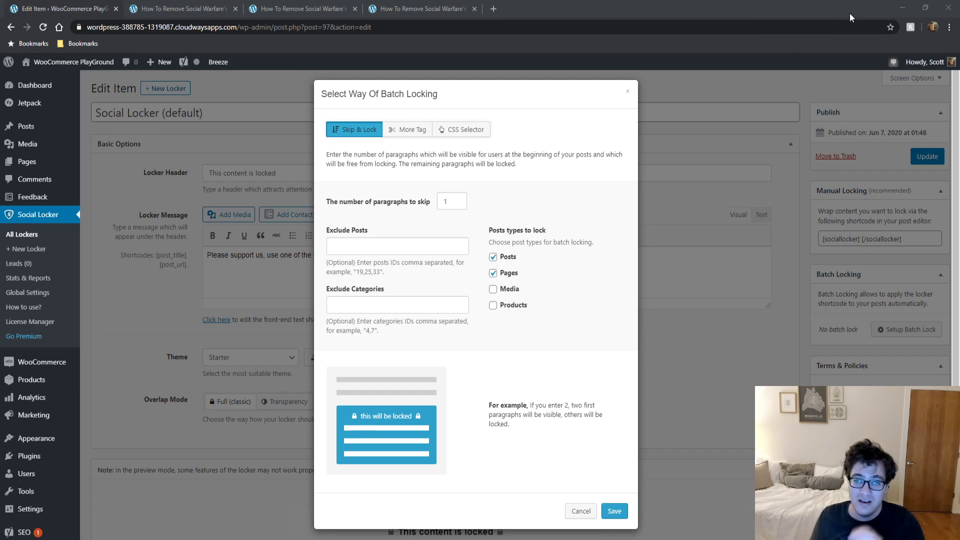
# View the More Tag method, then the CSS Selector batch-locking method
pyautogui.click(401, 129)
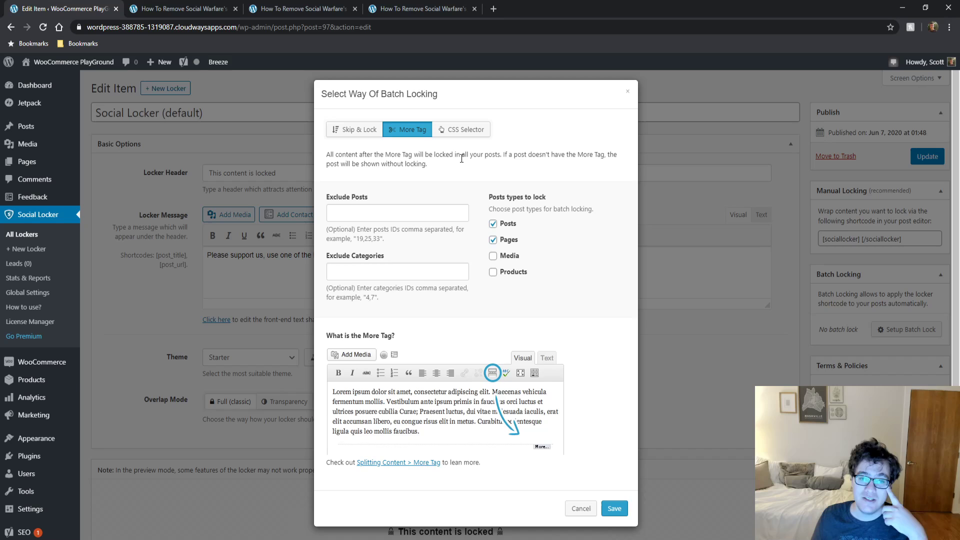
pyautogui.click(456, 131)
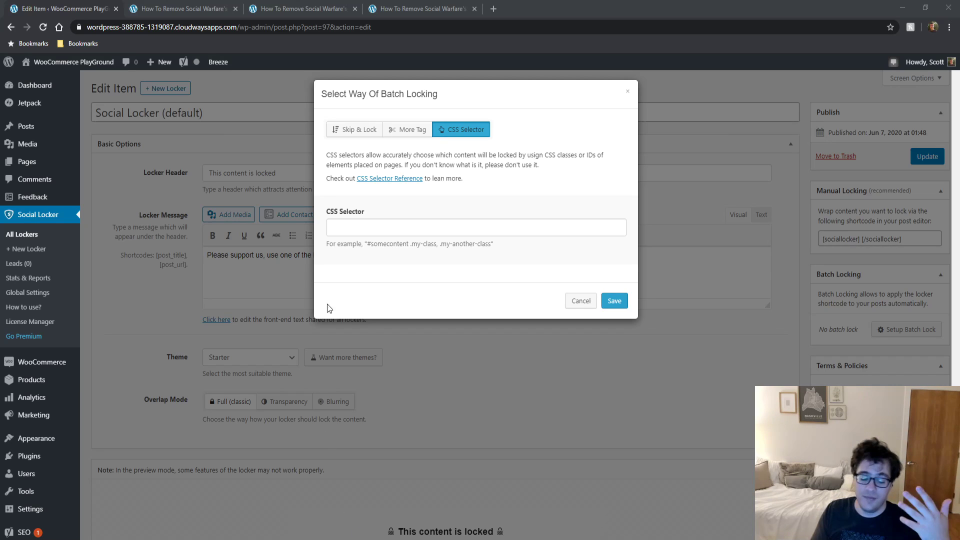
# Close the batch locking dialog and enable the GDPR Consent Checkbox
pyautogui.click(868, 142)
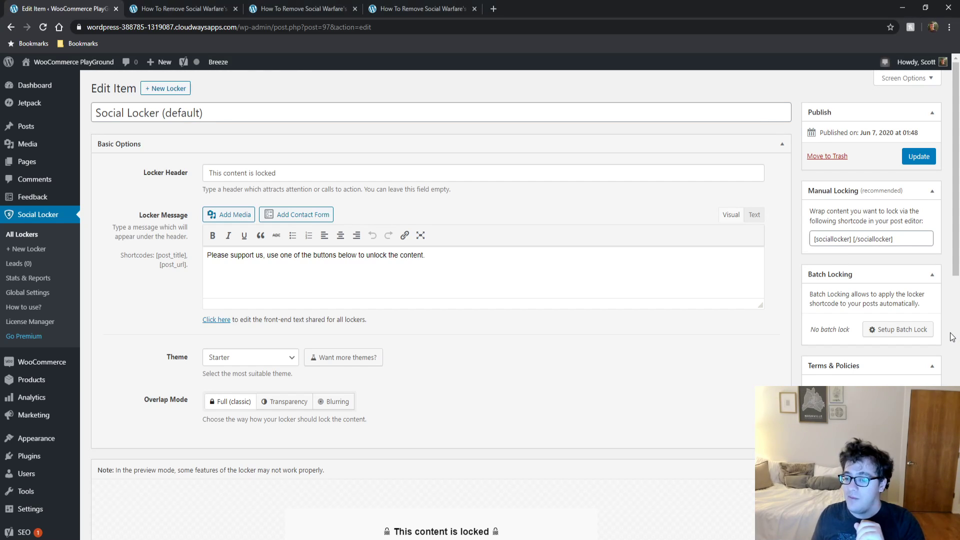
pyautogui.scroll(-2, 951, 372)
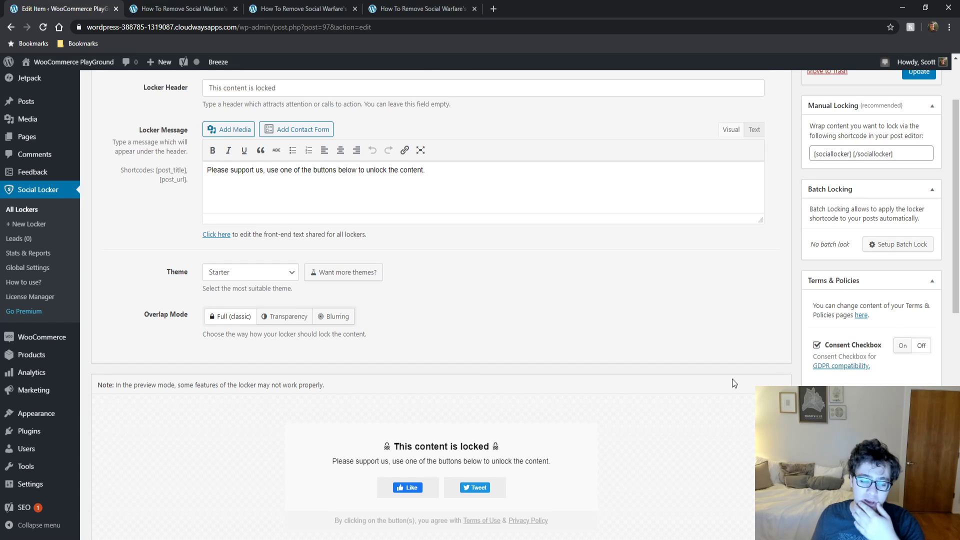
pyautogui.scroll(-1, 732, 381)
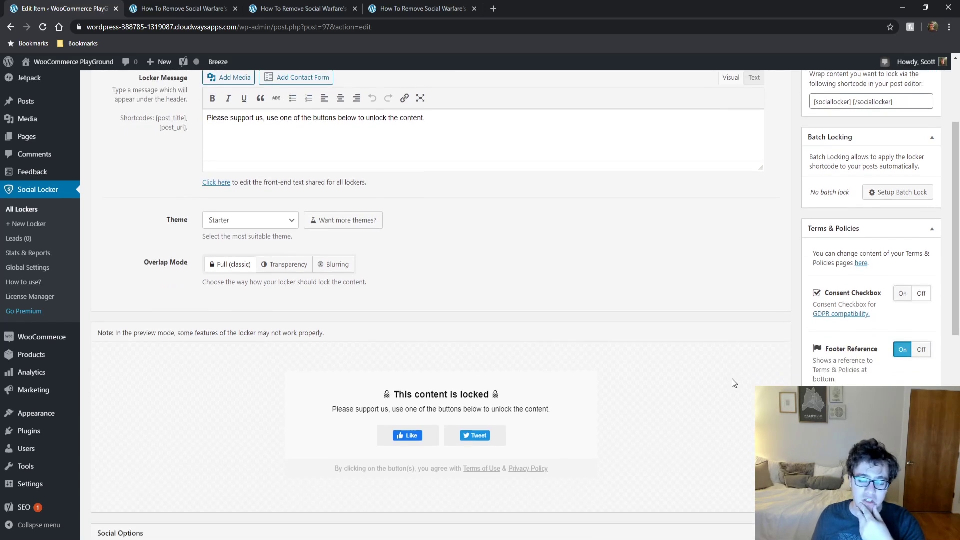
pyautogui.click(898, 298)
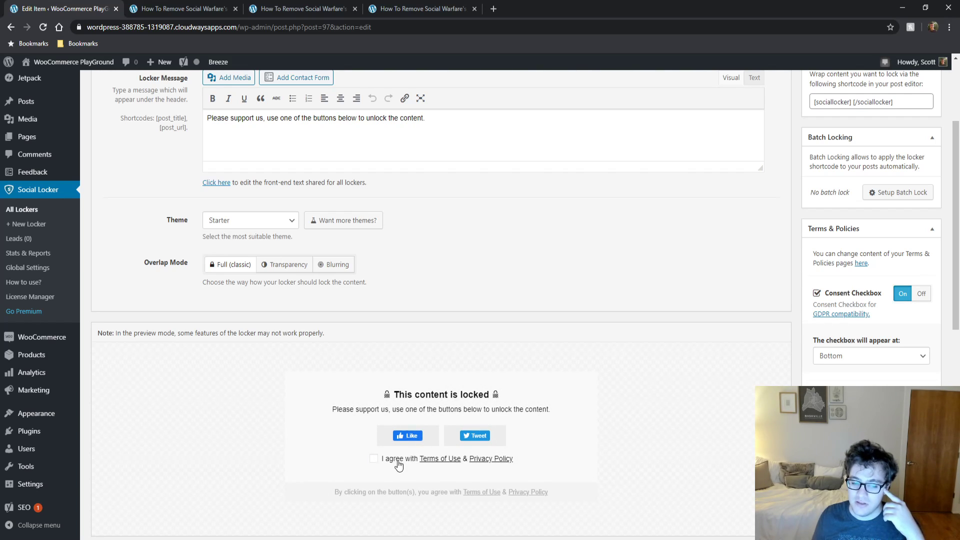
# Set the checkbox position to Bottom, then switch the Consent Checkbox off
pyautogui.click(868, 356)
pyautogui.click(855, 371)
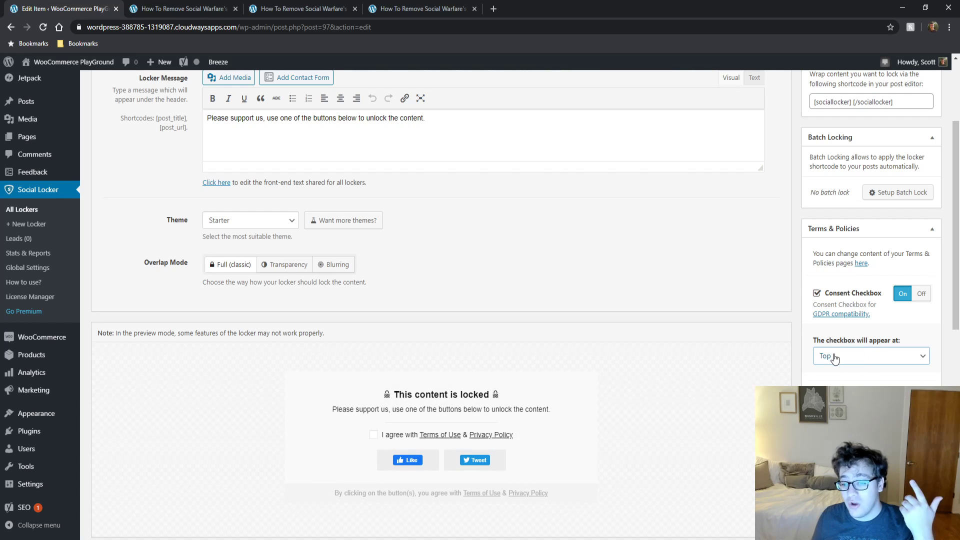
pyautogui.press('Down')
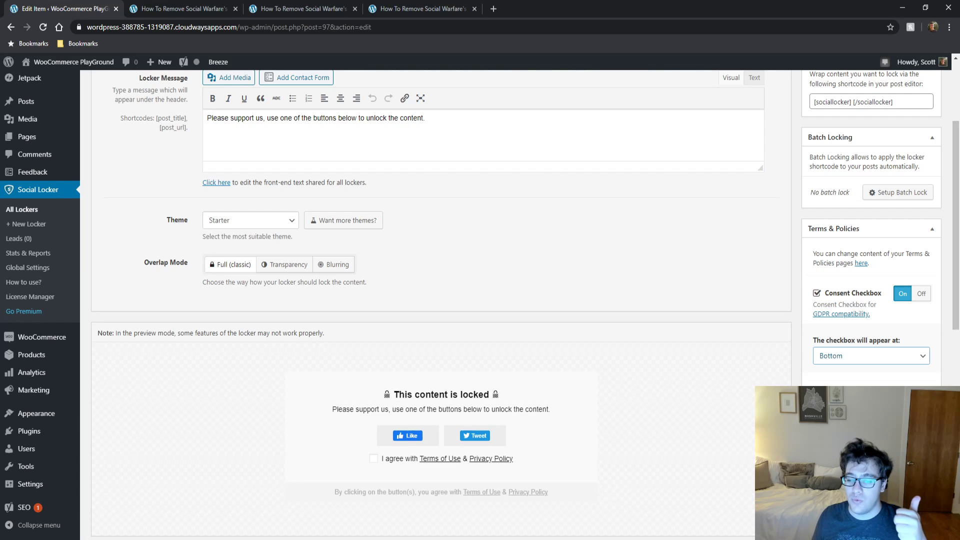
pyautogui.click(382, 492)
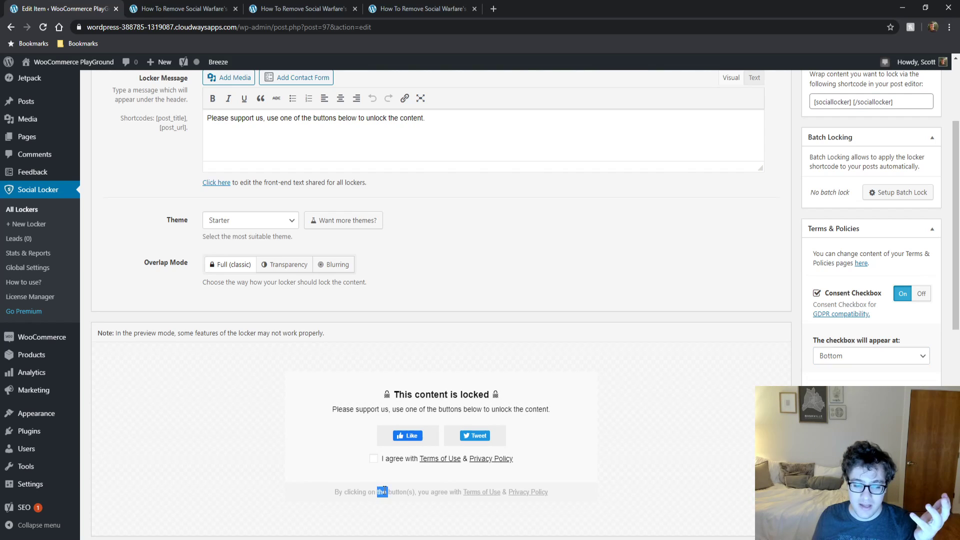
pyautogui.doubleClick(383, 491)
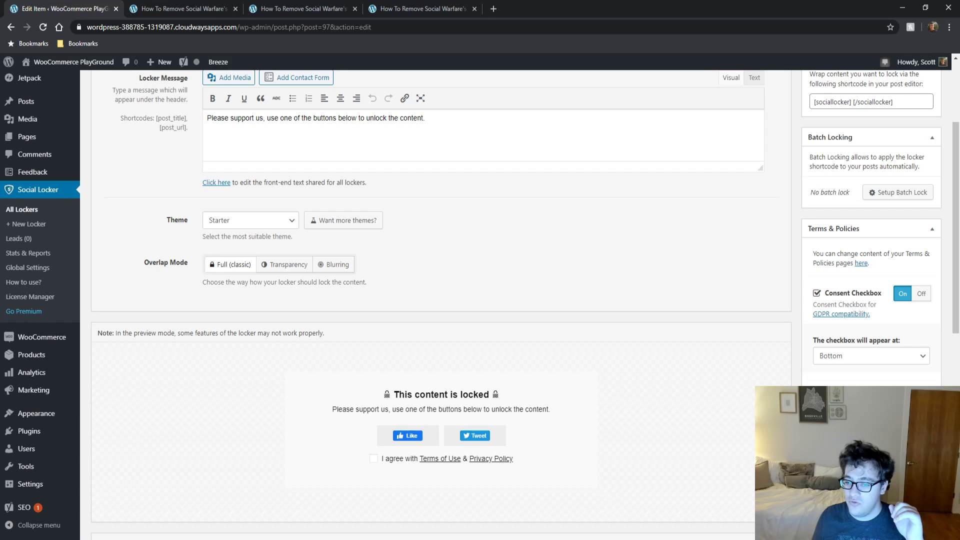
pyautogui.click(922, 293)
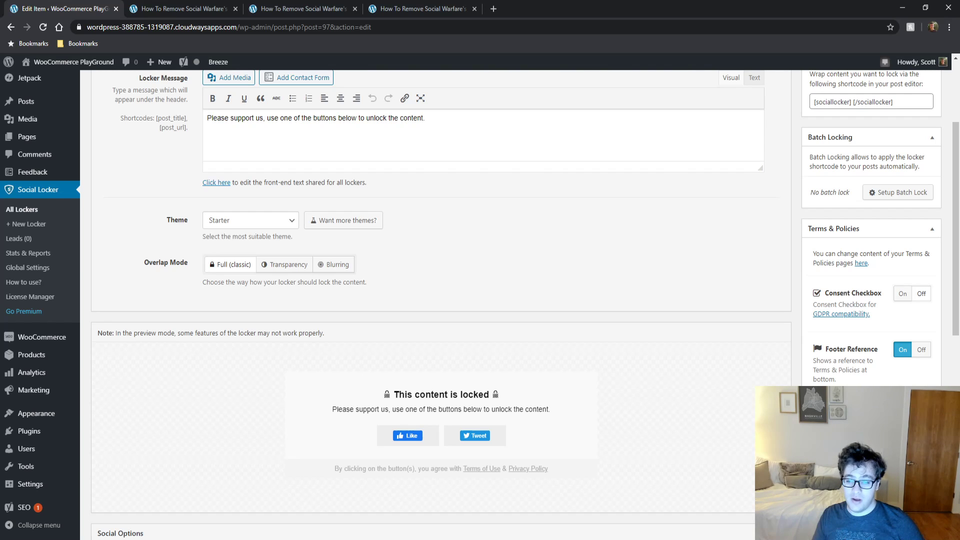
# Save the default locker's changes with Update in the Publish box
pyautogui.scroll(-4, 406, 490)
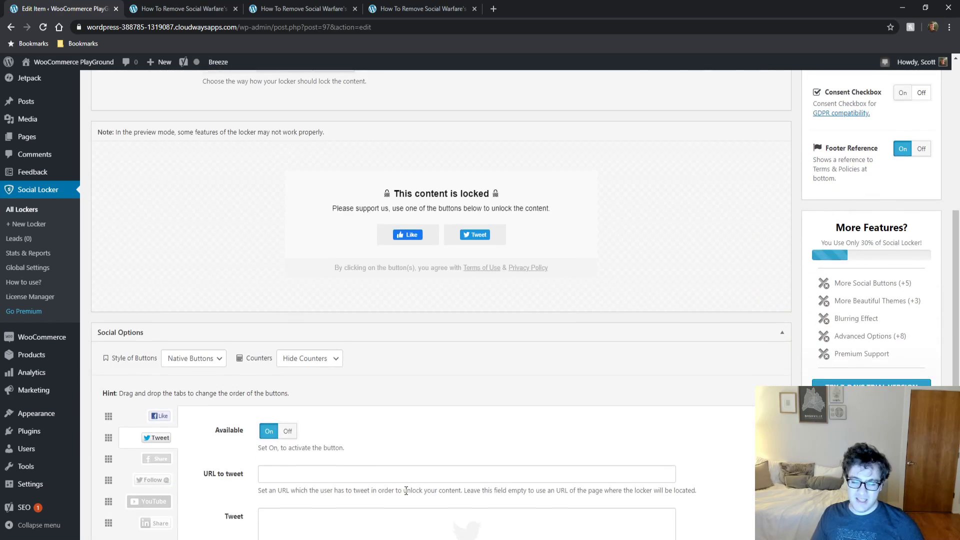
pyautogui.scroll(-4, 406, 490)
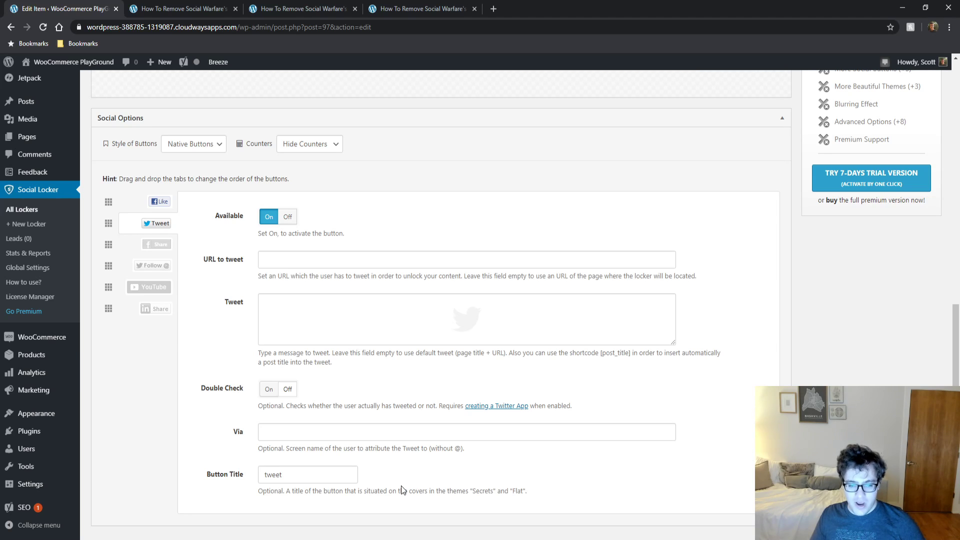
pyautogui.scroll(3, 317, 255)
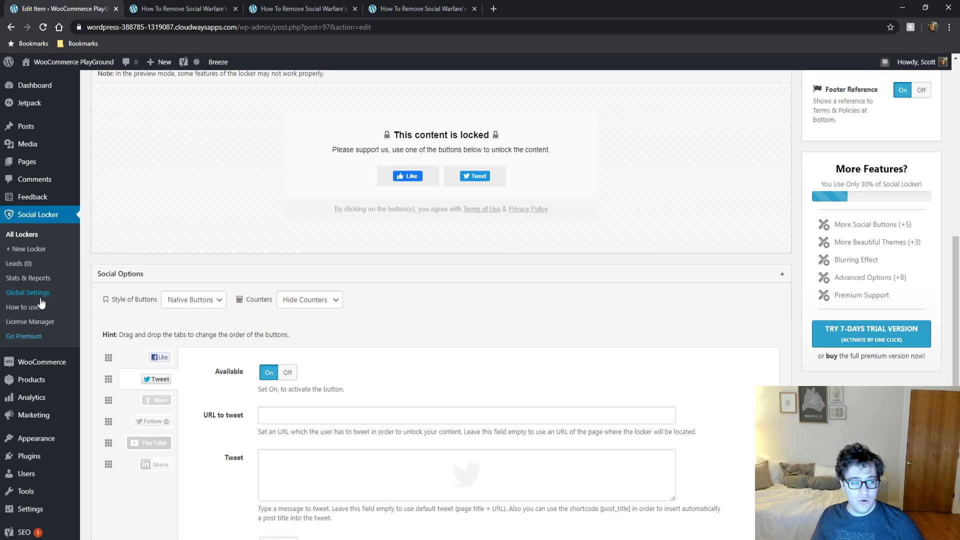
pyautogui.scroll(2, 926, 273)
pyautogui.scroll(6, 924, 269)
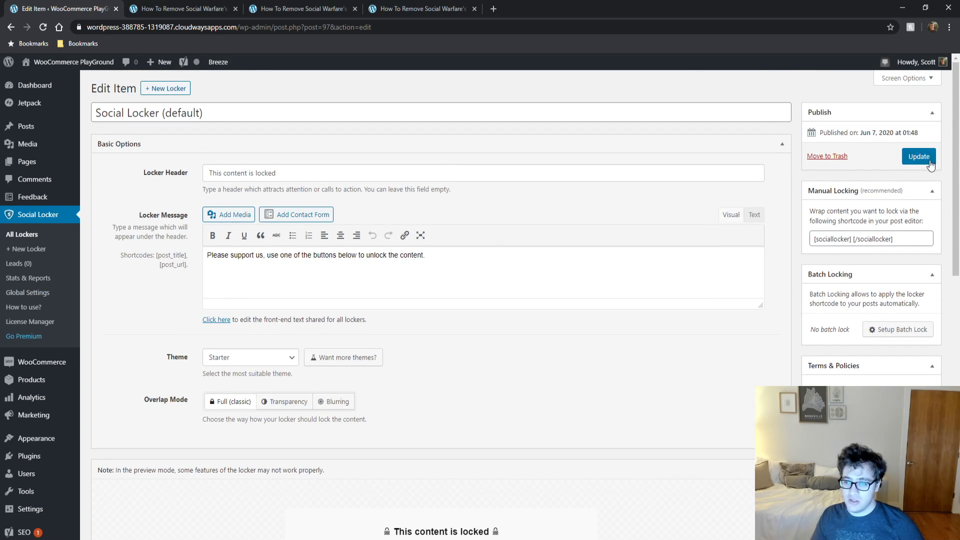
pyautogui.click(924, 157)
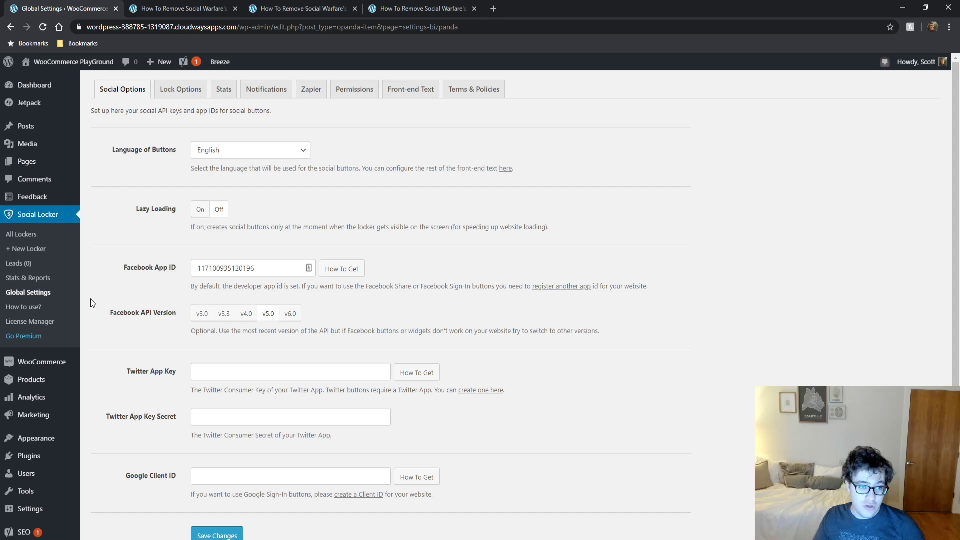
# Open Social Locker Global Settings and set Lazy Loading to On
pyautogui.click(225, 149)
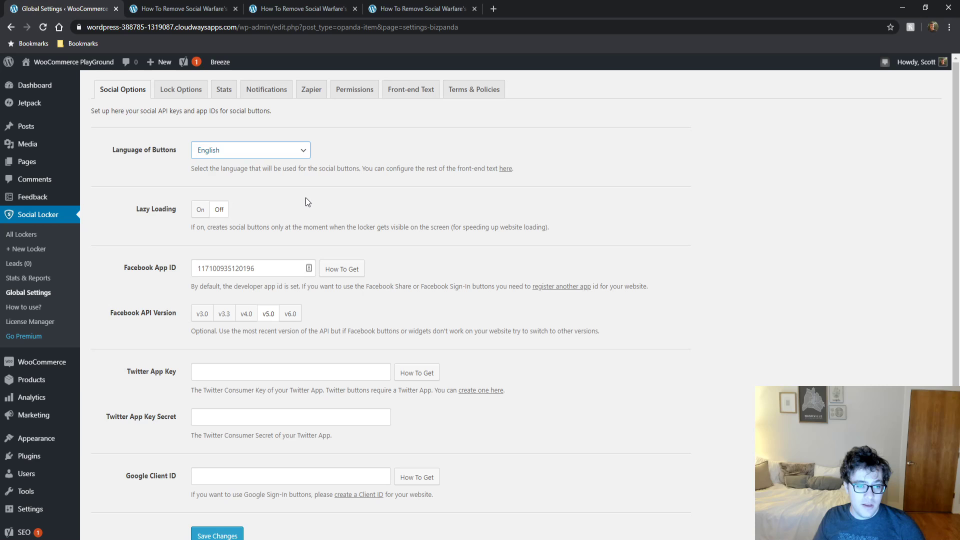
pyautogui.click(411, 191)
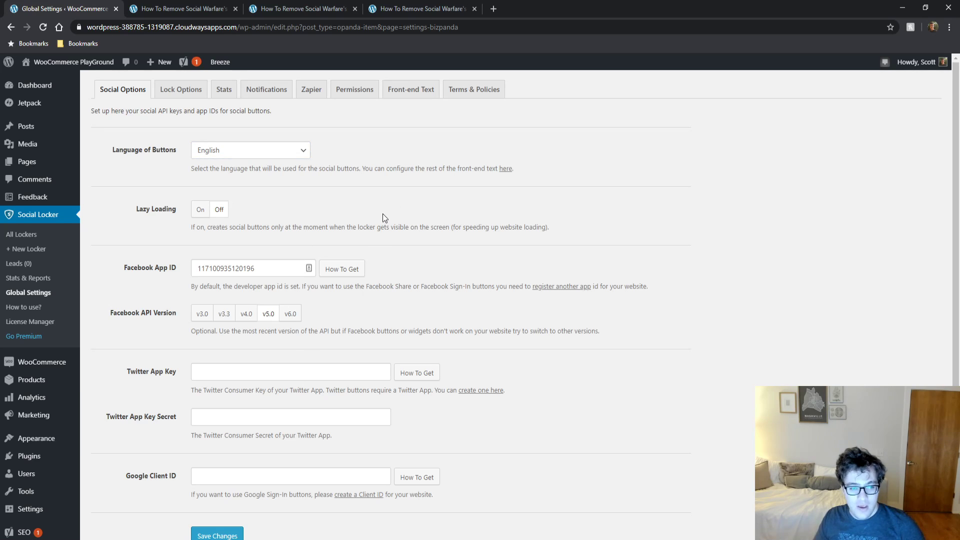
pyautogui.click(200, 210)
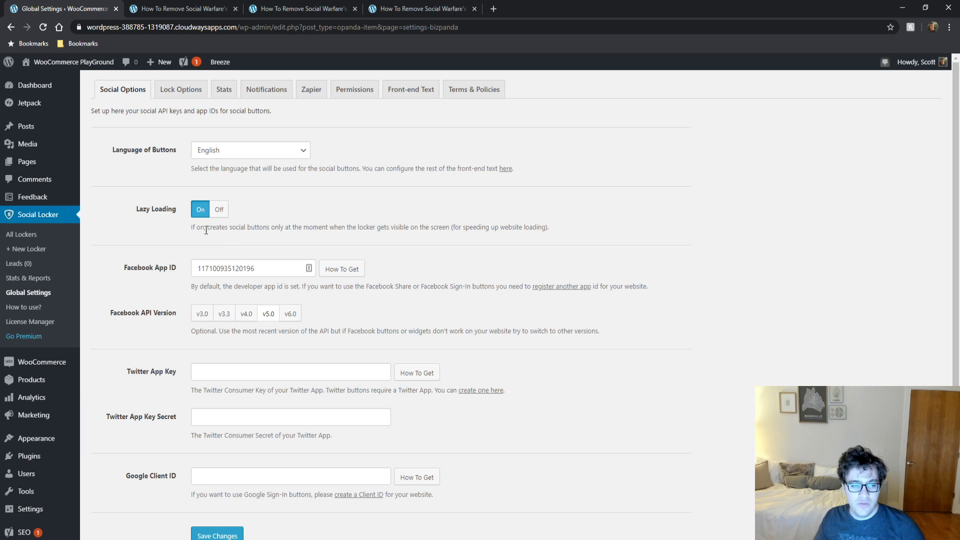
# Highlight the Lazy Loading explanation and the Facebook API Version label
pyautogui.moveTo(206, 227); pyautogui.dragTo(457, 230)
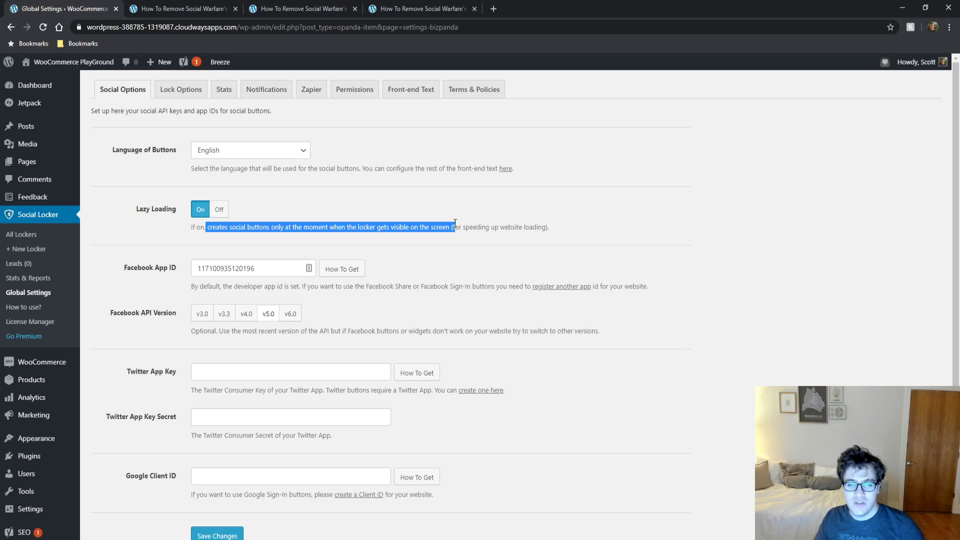
pyautogui.click(455, 214)
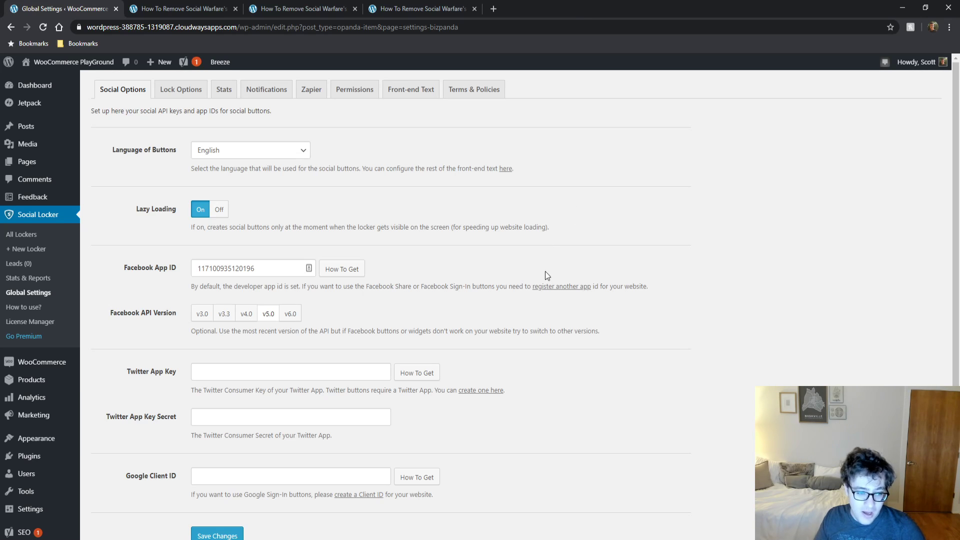
pyautogui.moveTo(111, 313); pyautogui.dragTo(150, 315)
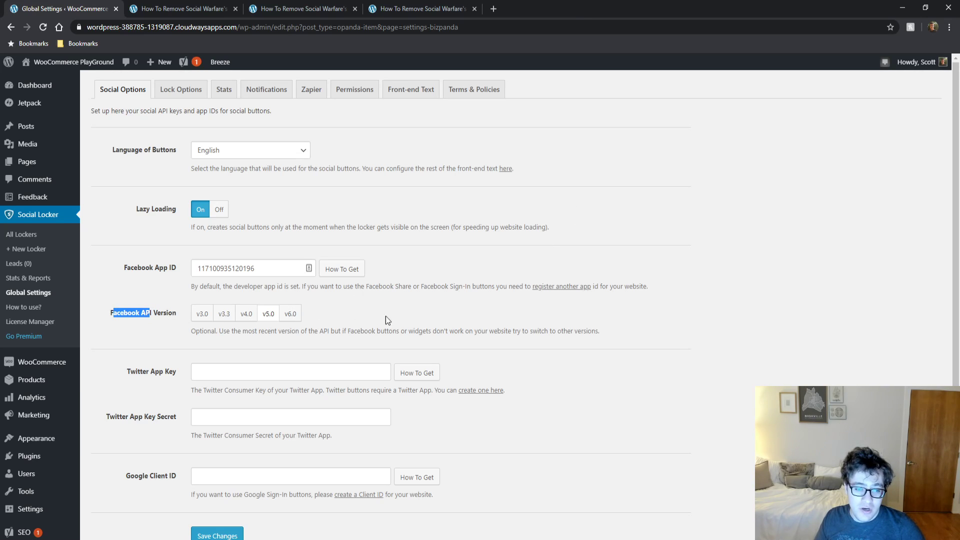
pyautogui.moveTo(451, 326); pyautogui.dragTo(452, 325)
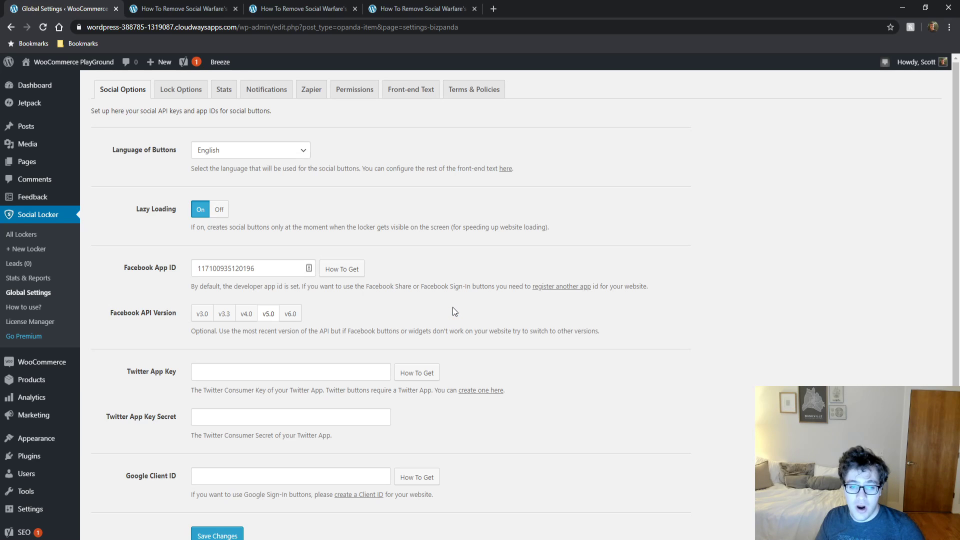
pyautogui.scroll(-2, 452, 306)
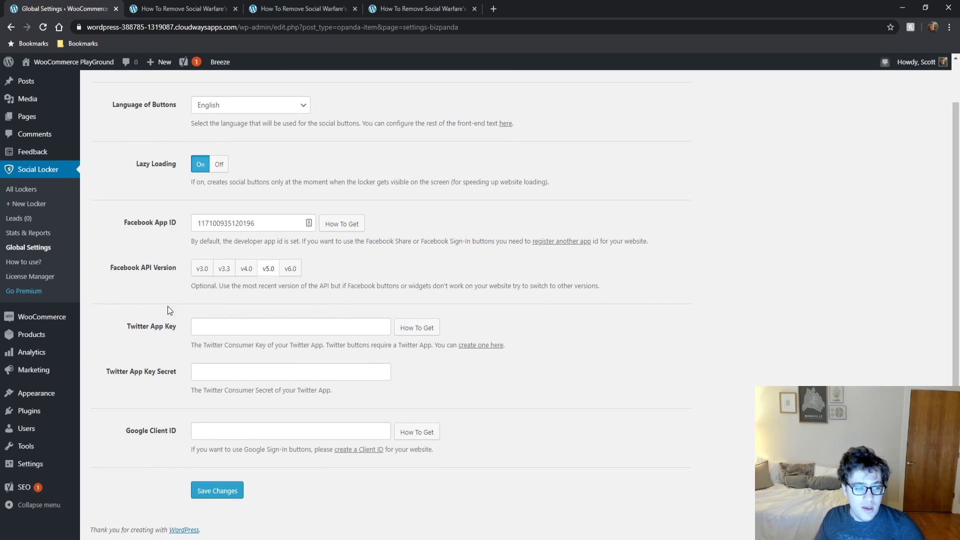
pyautogui.moveTo(119, 329); pyautogui.dragTo(132, 346)
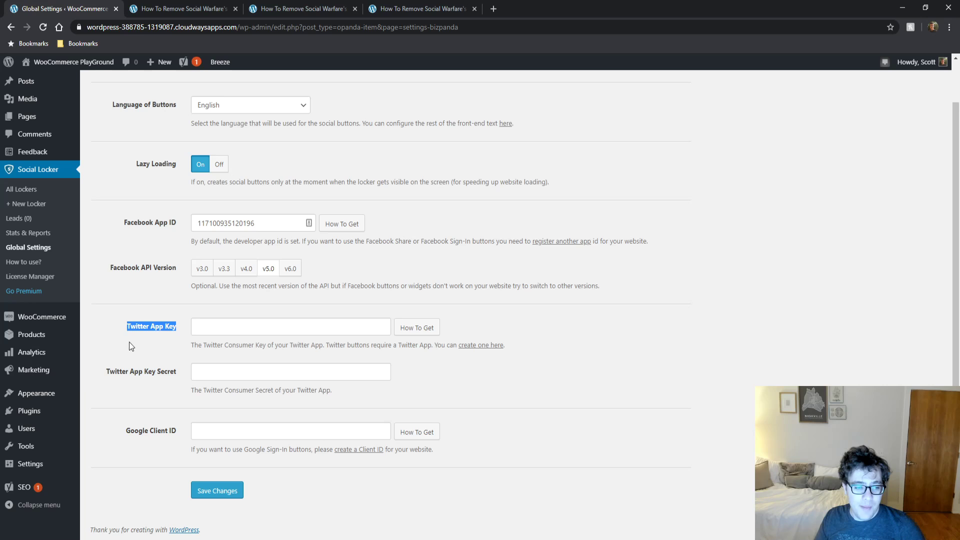
pyautogui.click(110, 378)
pyautogui.moveTo(110, 378); pyautogui.dragTo(177, 377)
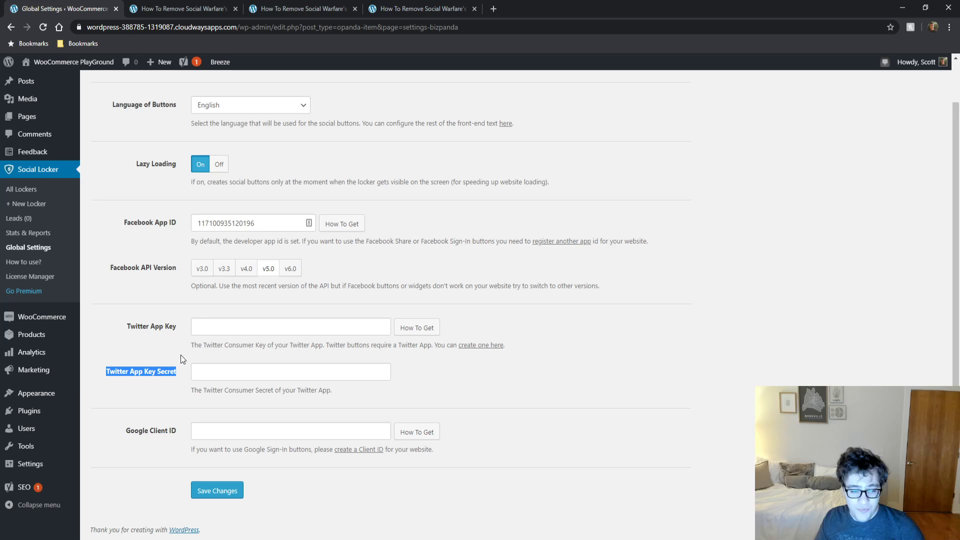
pyautogui.moveTo(177, 431); pyautogui.dragTo(125, 431)
pyautogui.click(114, 407)
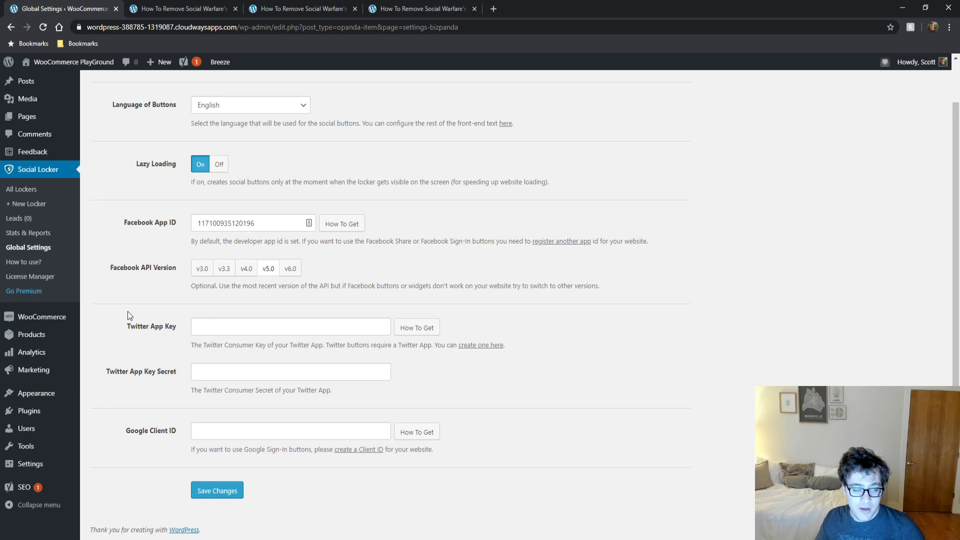
pyautogui.moveTo(128, 315); pyautogui.dragTo(159, 409)
pyautogui.click(158, 400)
pyautogui.scroll(1, 152, 370)
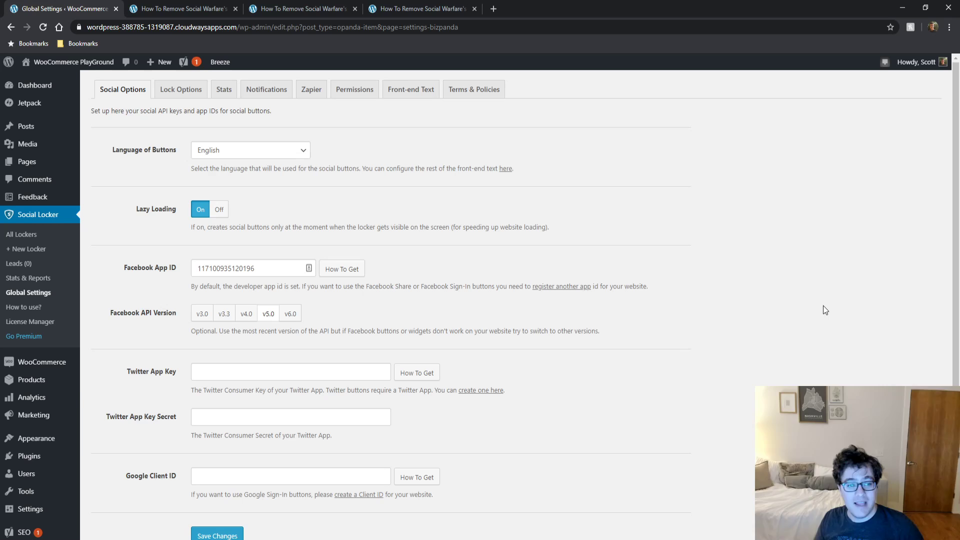
# Open Lock Options and highlight the Pass Code and Permanent Unlock For Pass Code descriptions
pyautogui.click(185, 88)
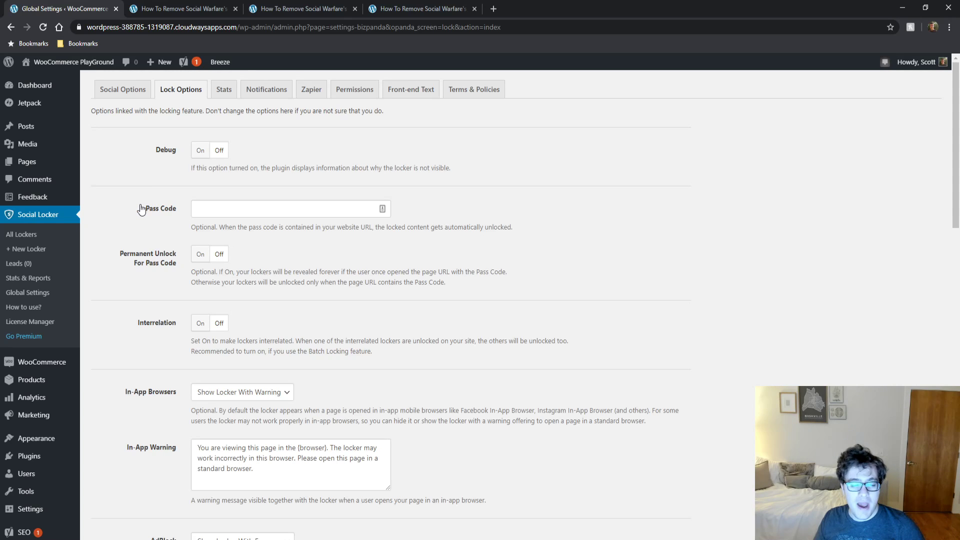
pyautogui.moveTo(232, 227); pyautogui.dragTo(463, 228)
pyautogui.click(396, 231)
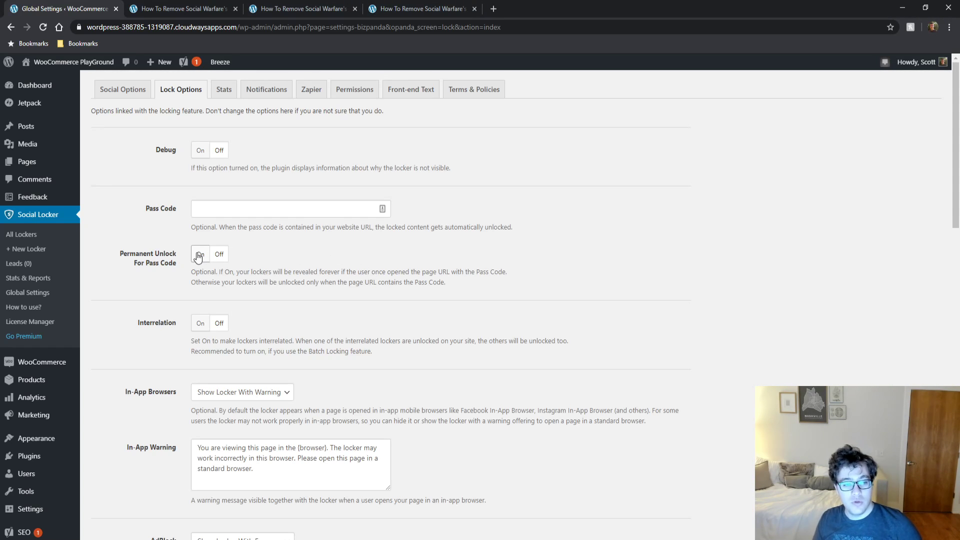
pyautogui.moveTo(109, 245); pyautogui.dragTo(165, 270)
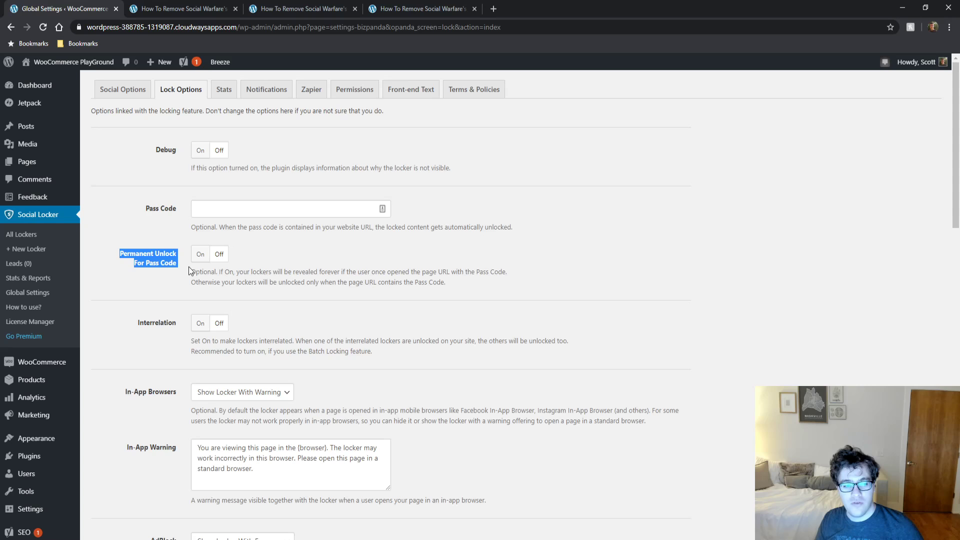
pyautogui.click(121, 272)
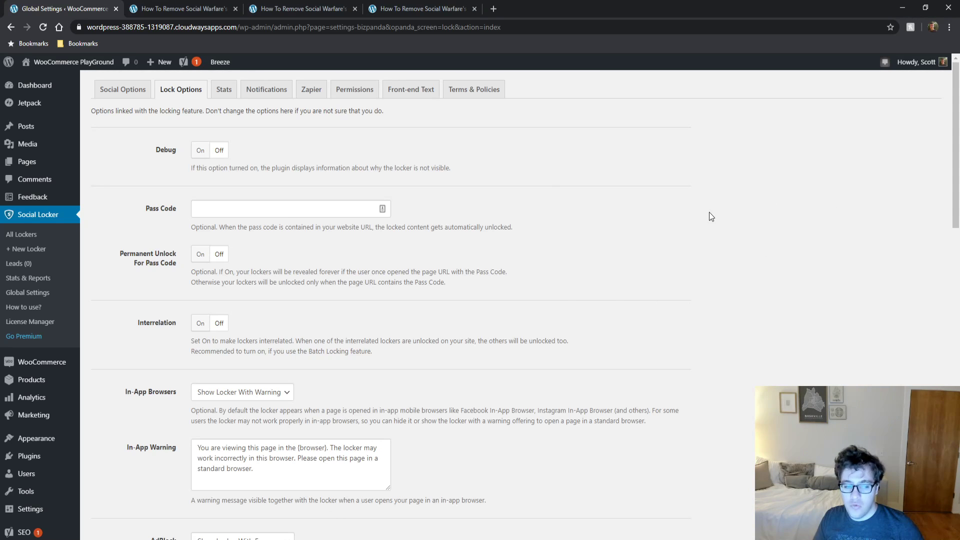
# Set In-App Browsers to 'Hide Locker' and AdBlock to 'Hide Locker, Show Content'
pyautogui.scroll(-4, 567, 253)
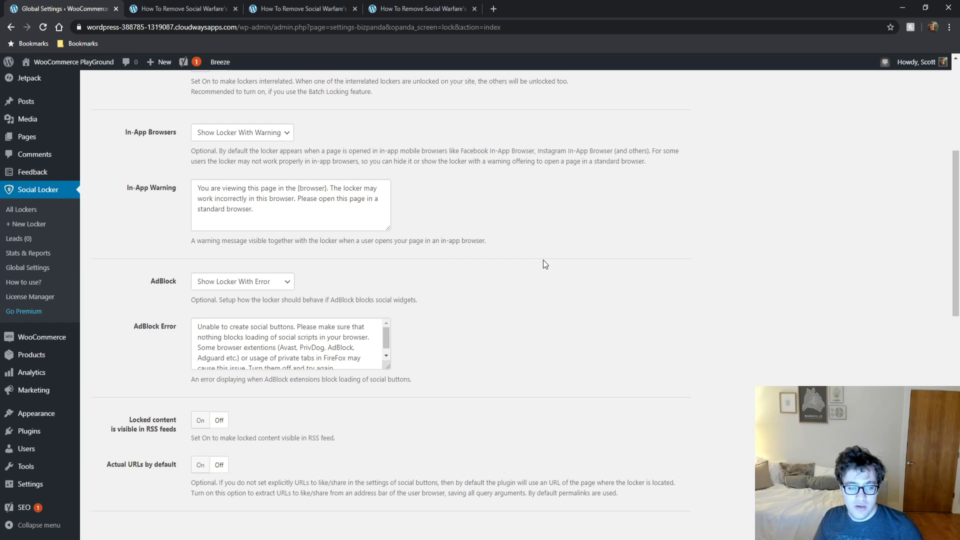
pyautogui.scroll(4, 535, 265)
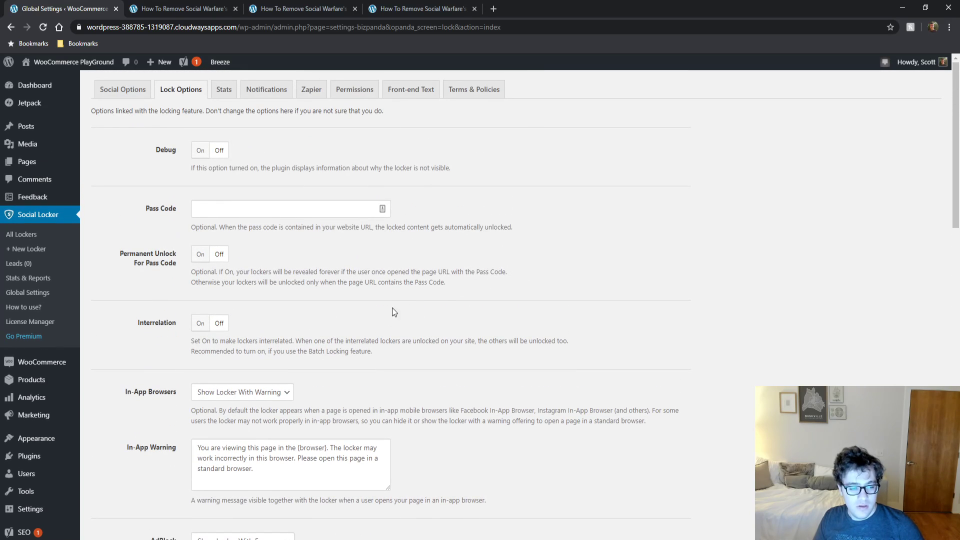
pyautogui.scroll(-2, 140, 403)
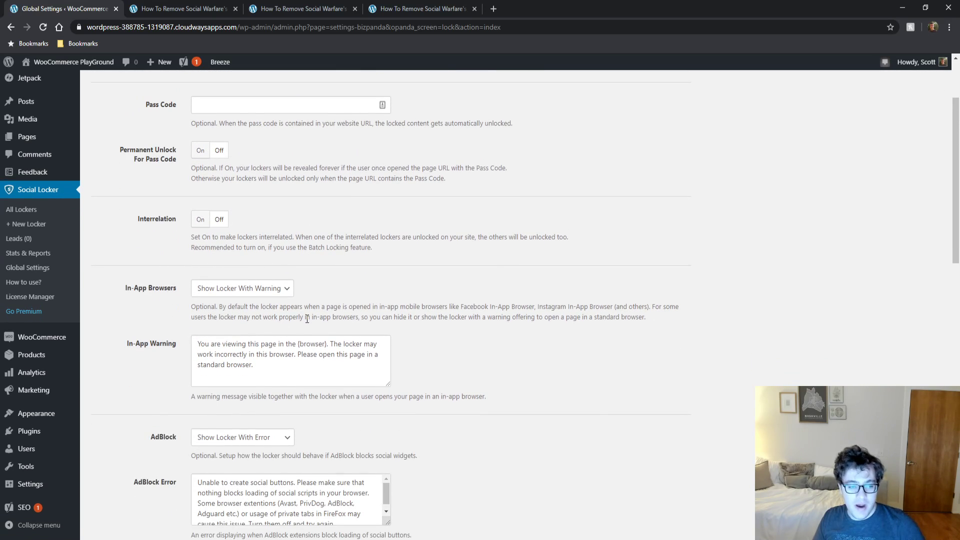
pyautogui.click(279, 290)
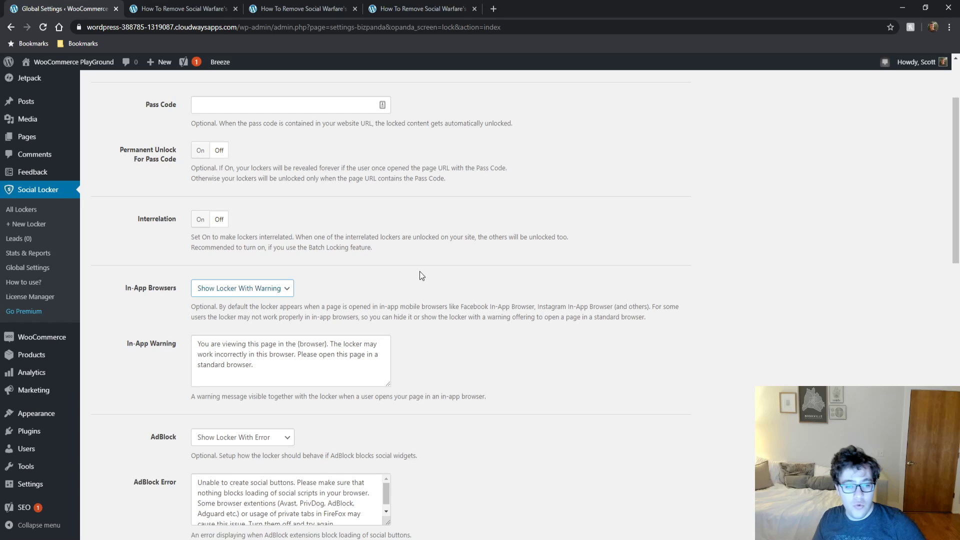
pyautogui.click(416, 284)
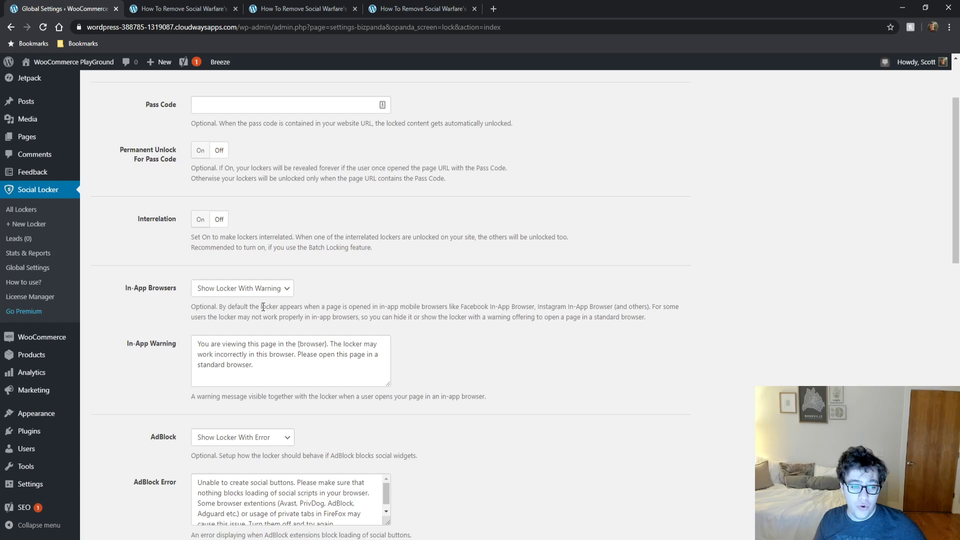
pyautogui.click(251, 288)
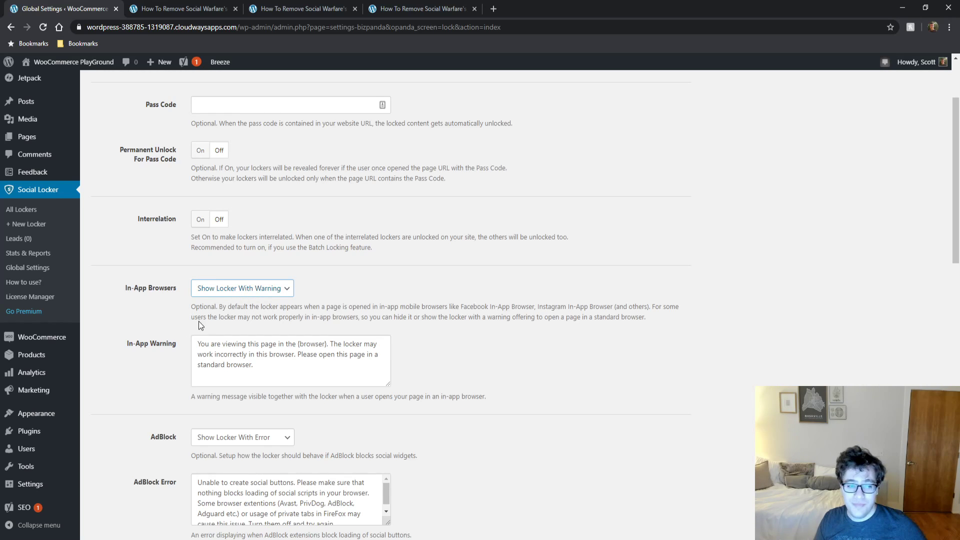
pyautogui.press('Down')
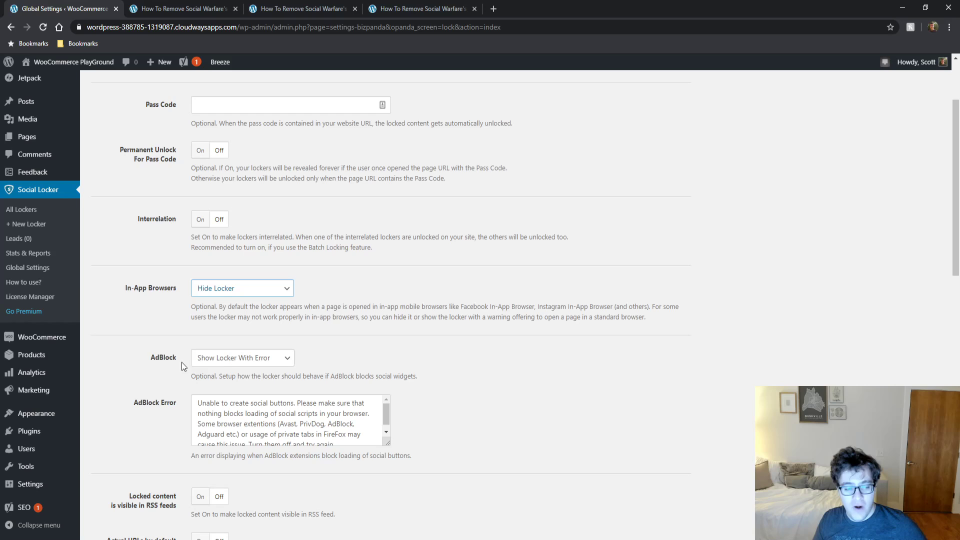
pyautogui.press('Tab')
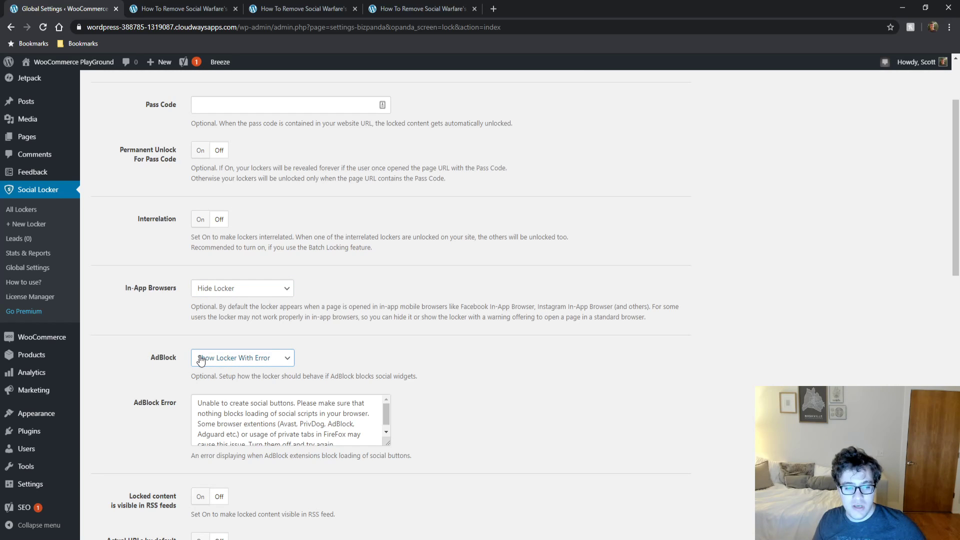
pyautogui.press('Down')
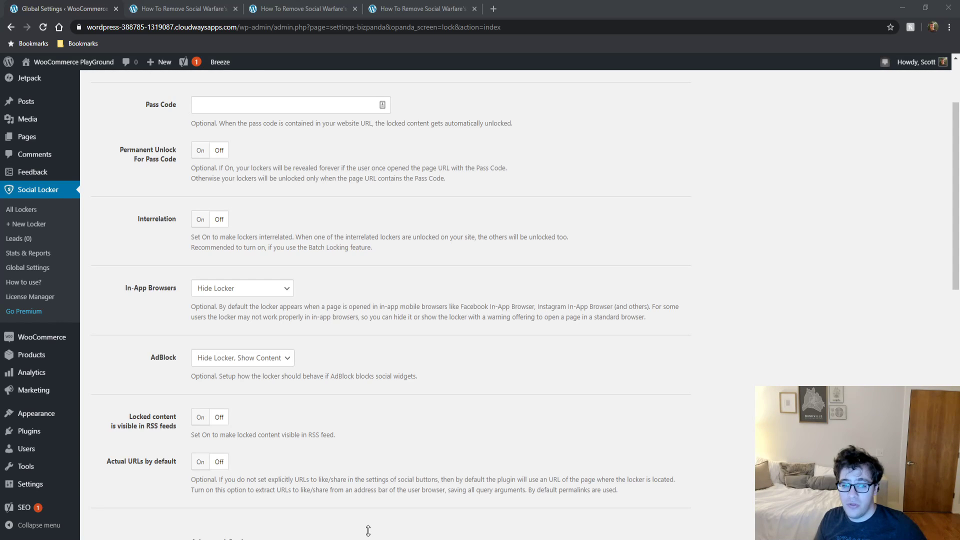
pyautogui.click(904, 308)
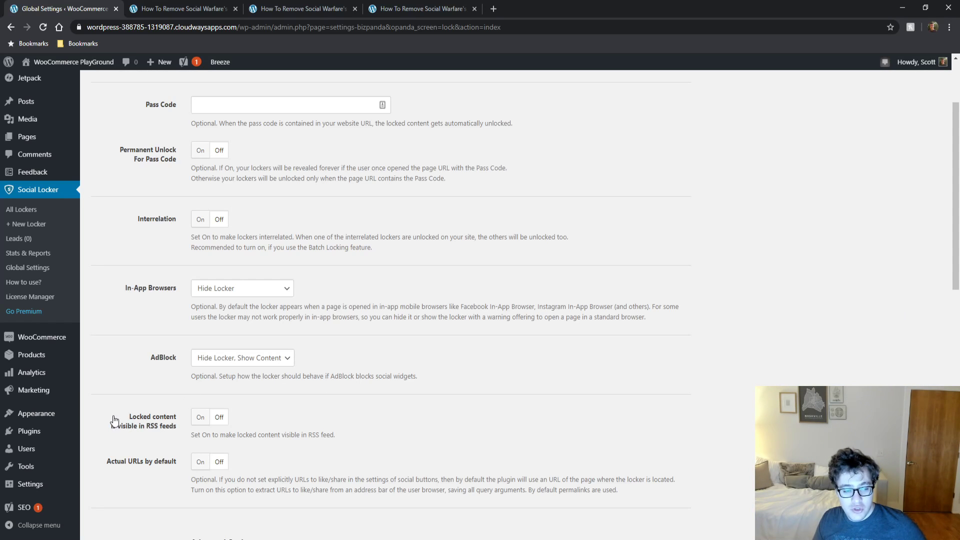
pyautogui.moveTo(118, 402); pyautogui.dragTo(168, 434)
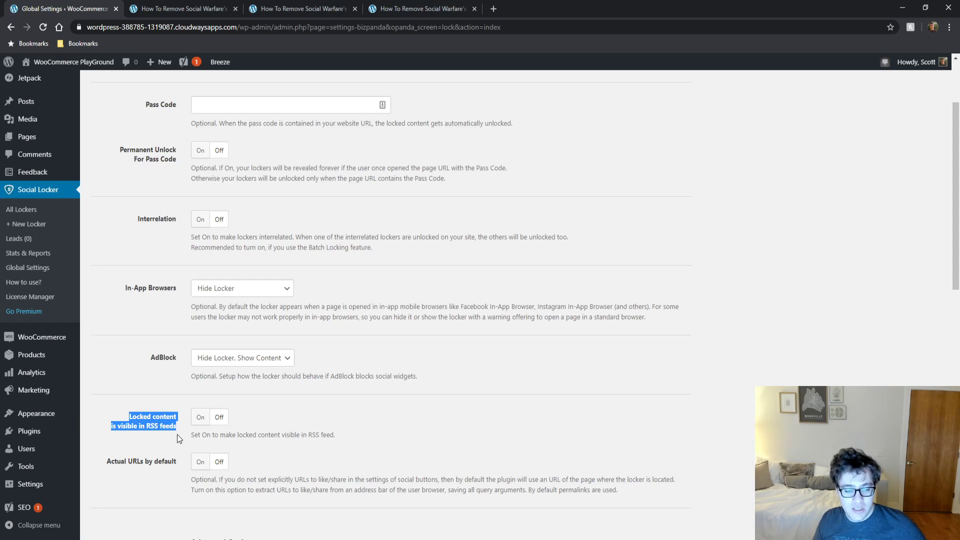
pyautogui.click(349, 435)
pyautogui.scroll(-1, 118, 446)
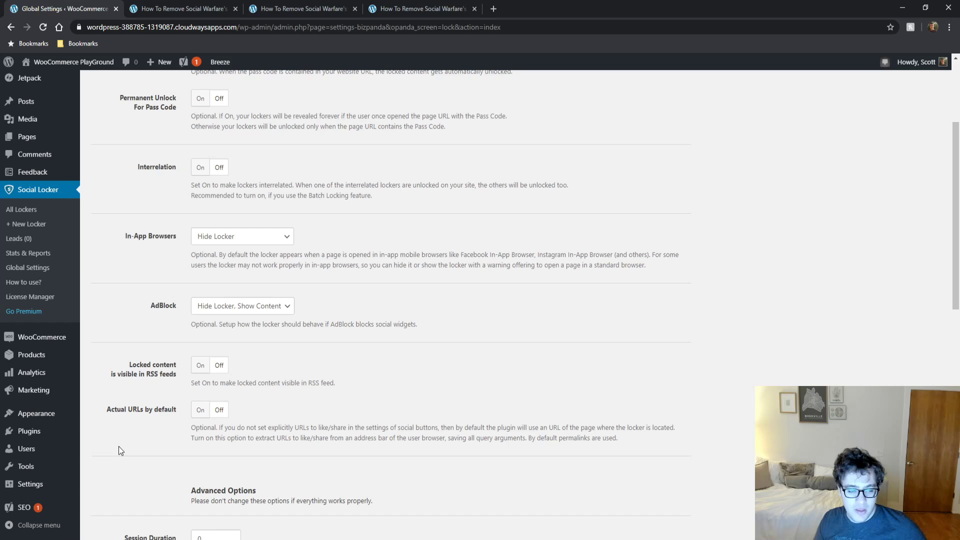
pyautogui.moveTo(105, 409); pyautogui.dragTo(165, 422)
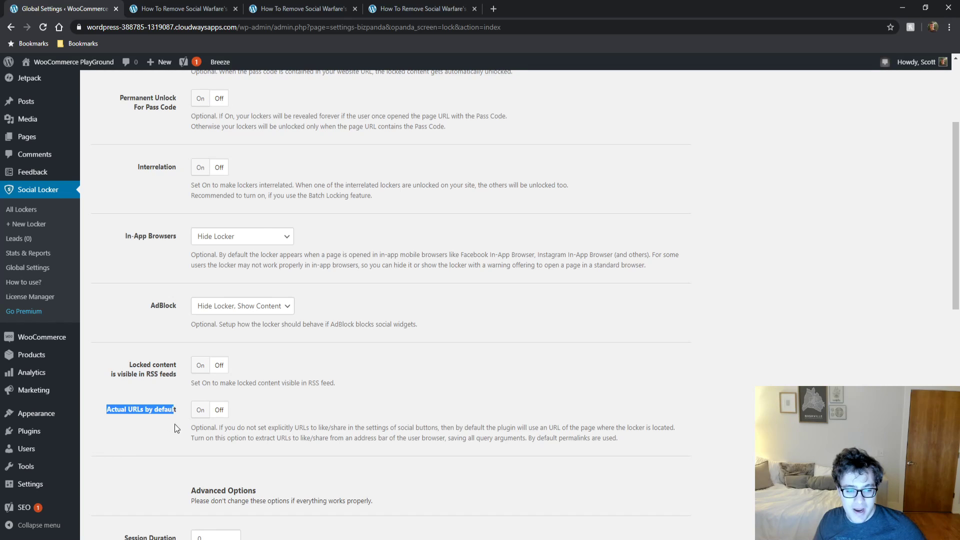
pyautogui.moveTo(258, 428); pyautogui.dragTo(465, 440)
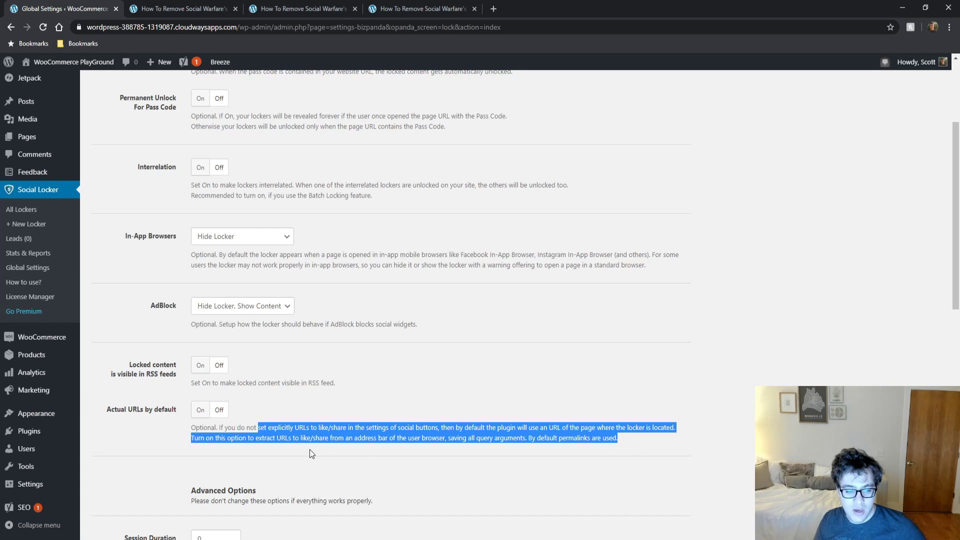
pyautogui.moveTo(169, 440); pyautogui.dragTo(638, 443)
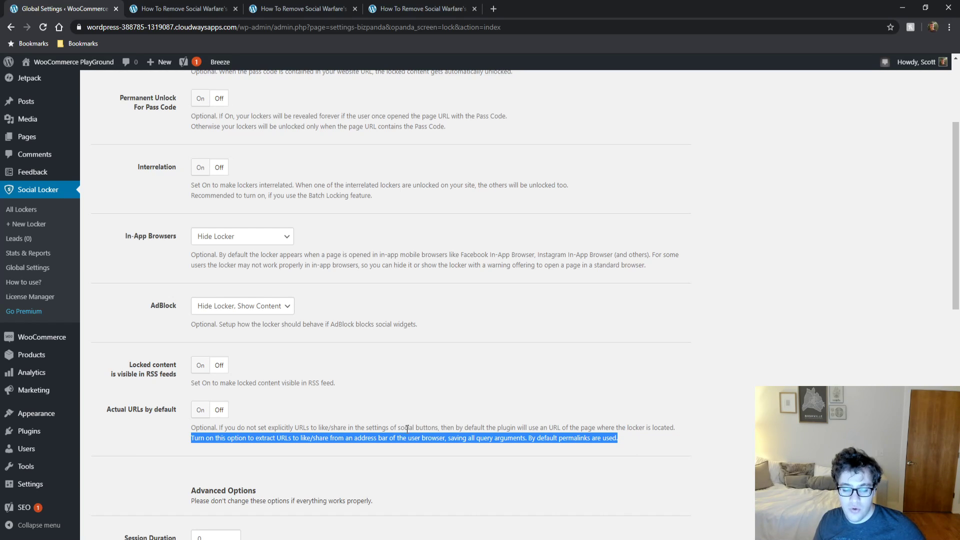
pyautogui.click(112, 435)
pyautogui.scroll(-4, 125, 455)
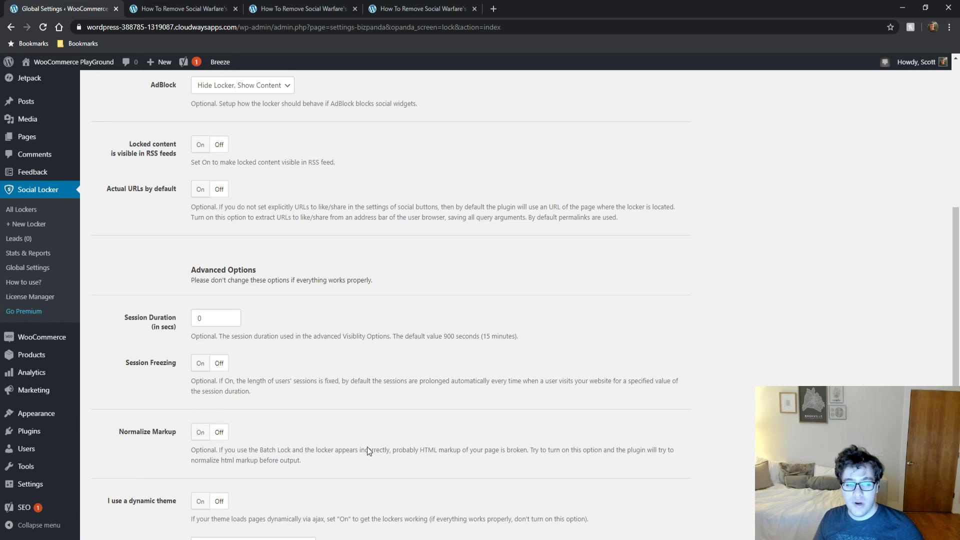
# Review the Session Duration values (900 default, 0) and the Session Freezing option
pyautogui.doubleClick(448, 336)
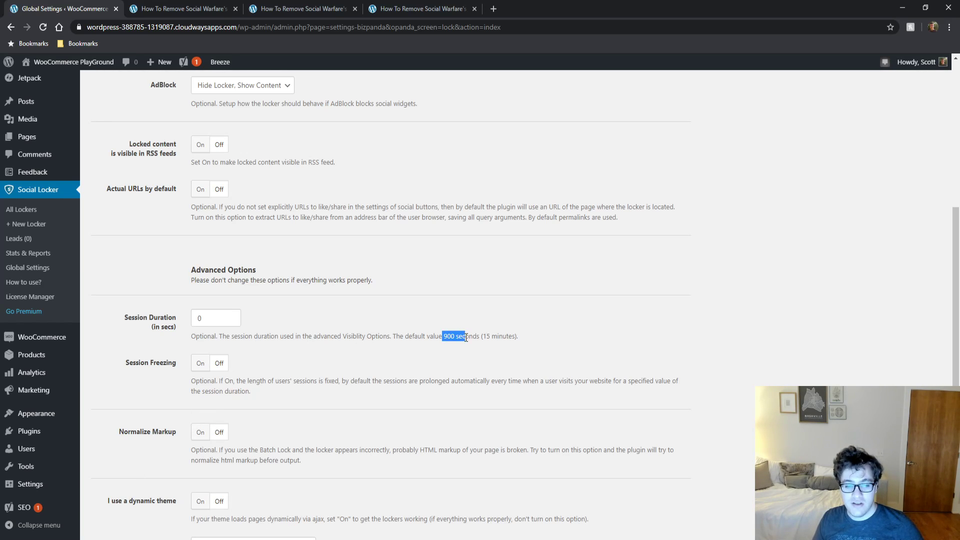
pyautogui.doubleClick(213, 318)
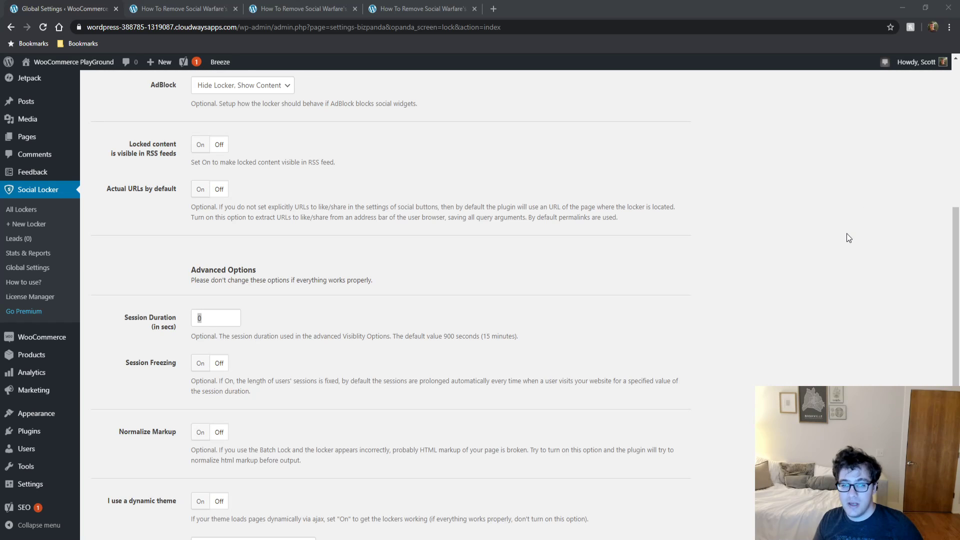
pyautogui.click(868, 223)
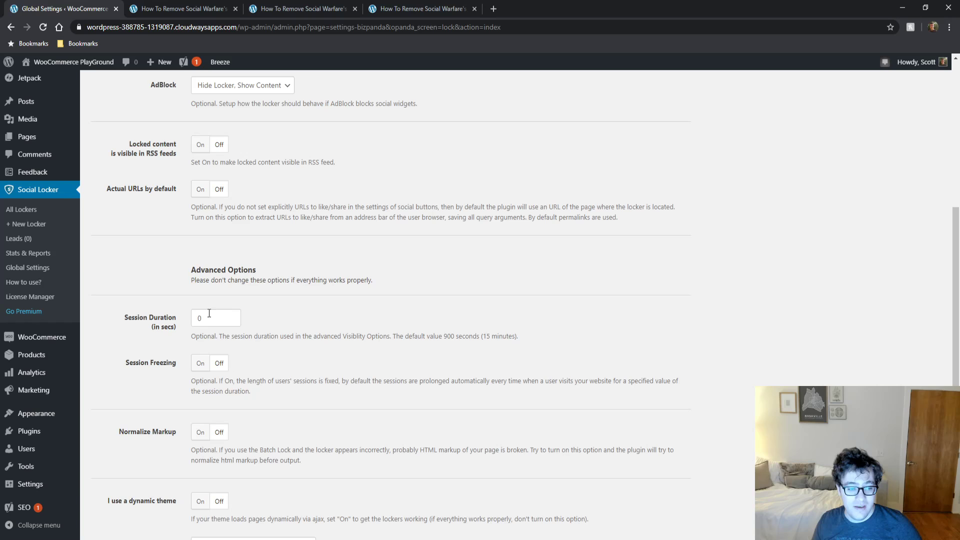
pyautogui.click(158, 326)
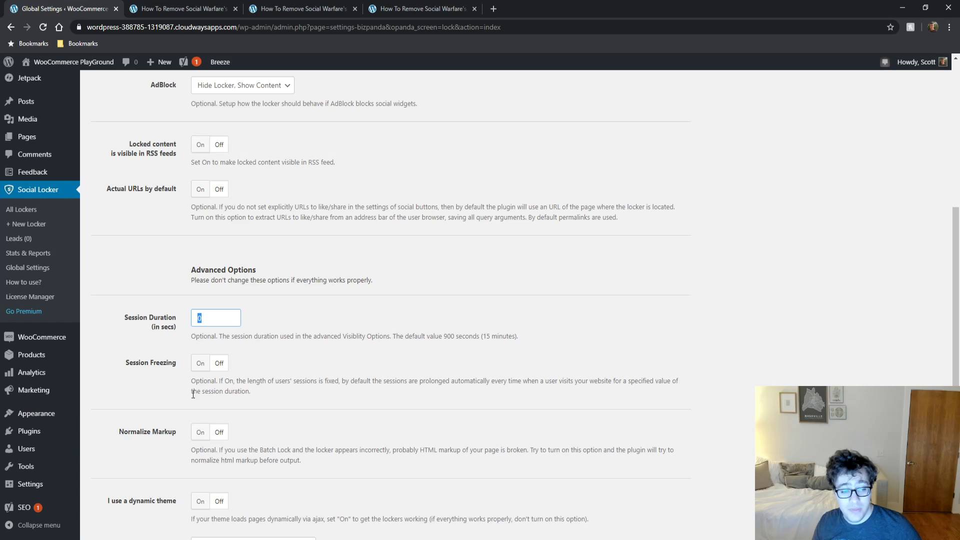
pyautogui.moveTo(129, 362); pyautogui.dragTo(162, 367)
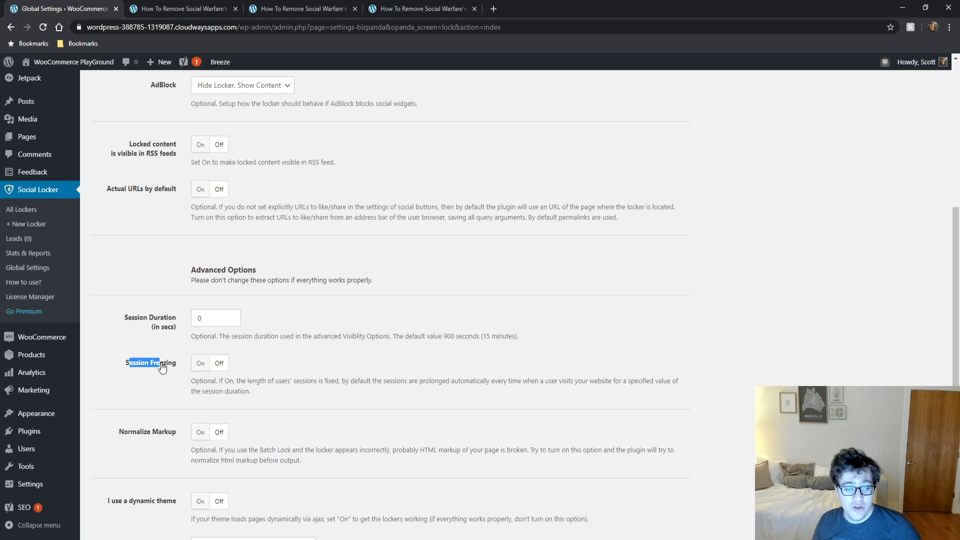
pyautogui.moveTo(224, 381); pyautogui.dragTo(683, 398)
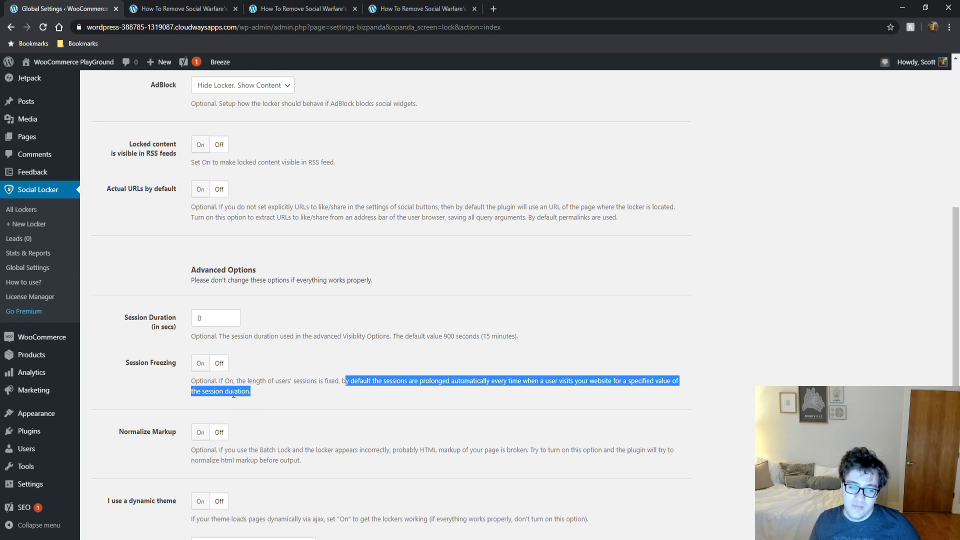
pyautogui.click(138, 357)
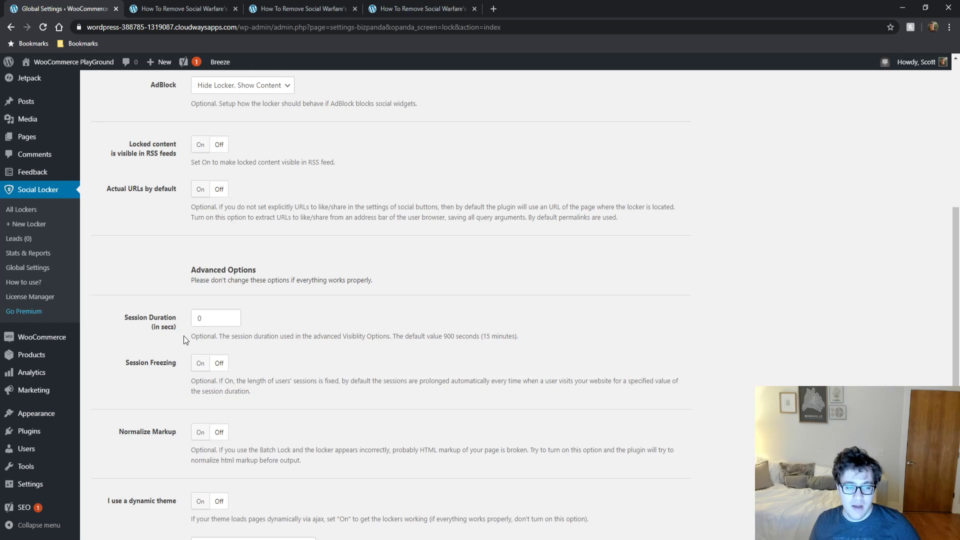
pyautogui.click(194, 313)
pyautogui.moveTo(202, 317); pyautogui.dragTo(220, 313)
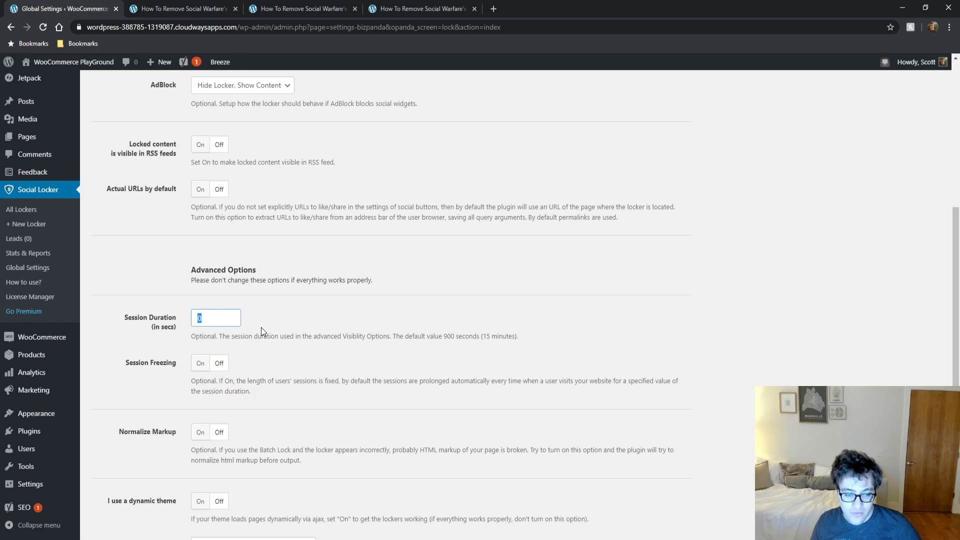
# Read further down to the Anti-Cheating option description, then scroll back up
pyautogui.scroll(-1, 398, 339)
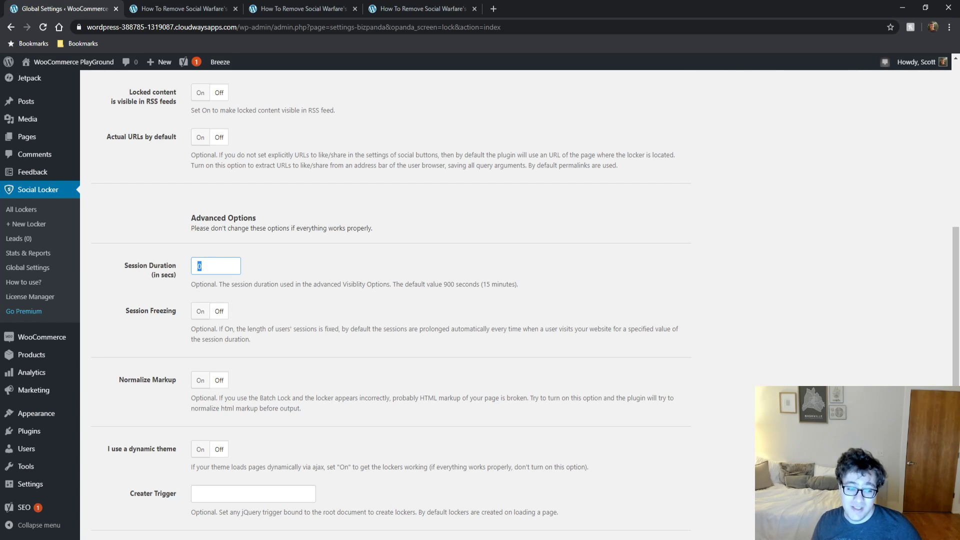
pyautogui.hotkey('alt', 'Tab')
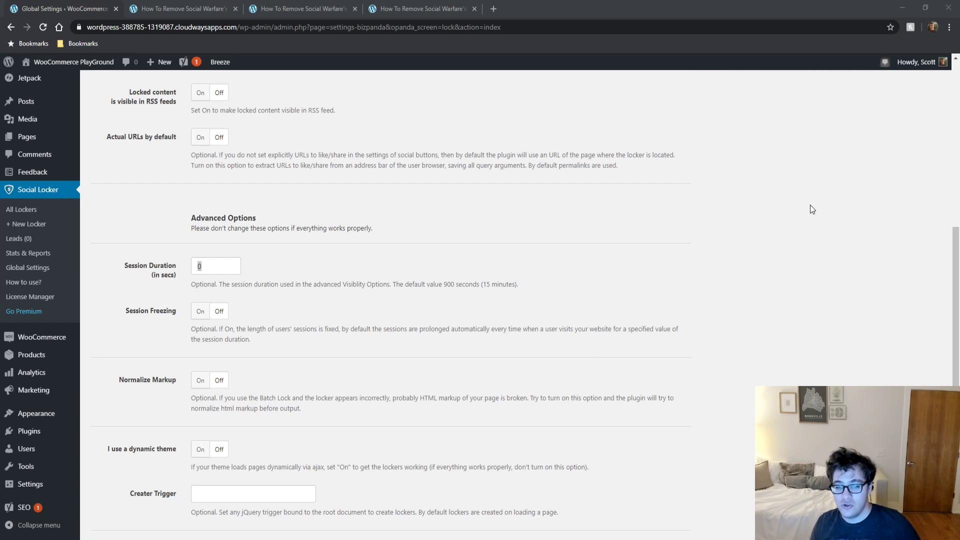
pyautogui.click(880, 210)
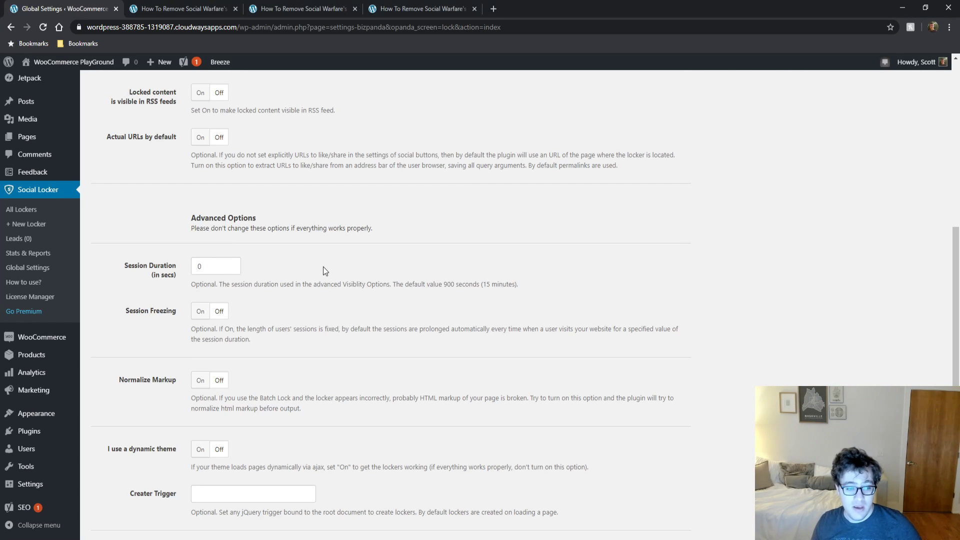
pyautogui.scroll(-2, 323, 270)
pyautogui.moveTo(106, 345); pyautogui.dragTo(223, 378)
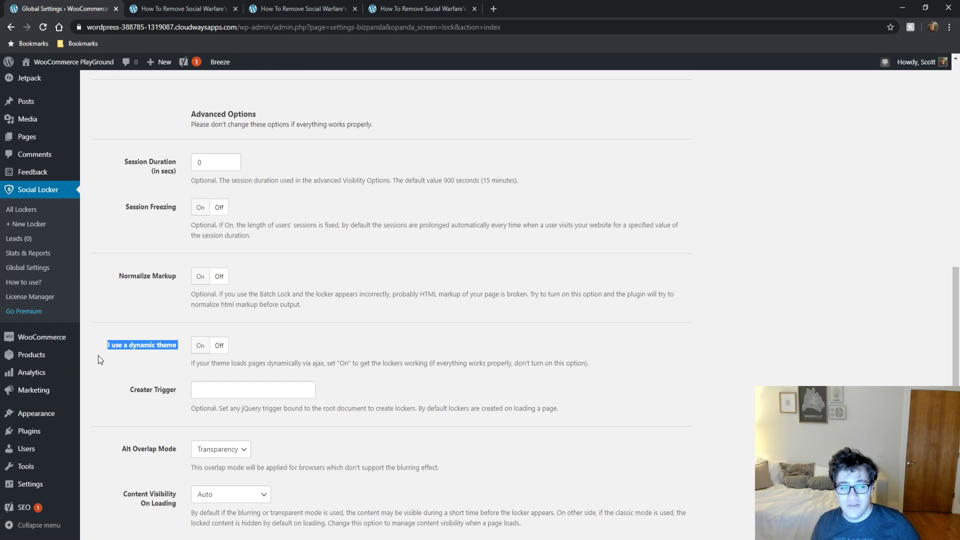
pyautogui.scroll(-1, 100, 359)
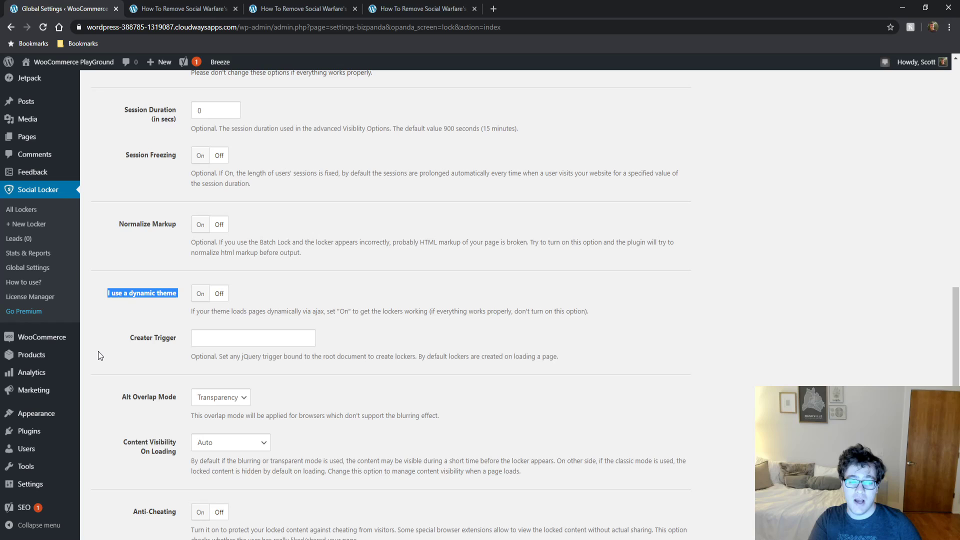
pyautogui.middleClick(150, 357)
pyautogui.scroll(-2, 143, 390)
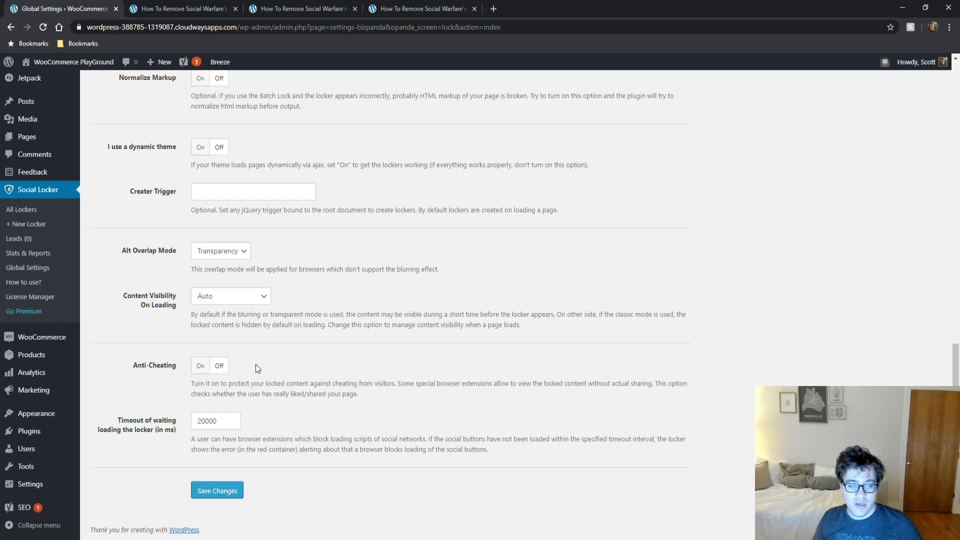
pyautogui.moveTo(390, 384); pyautogui.dragTo(462, 392)
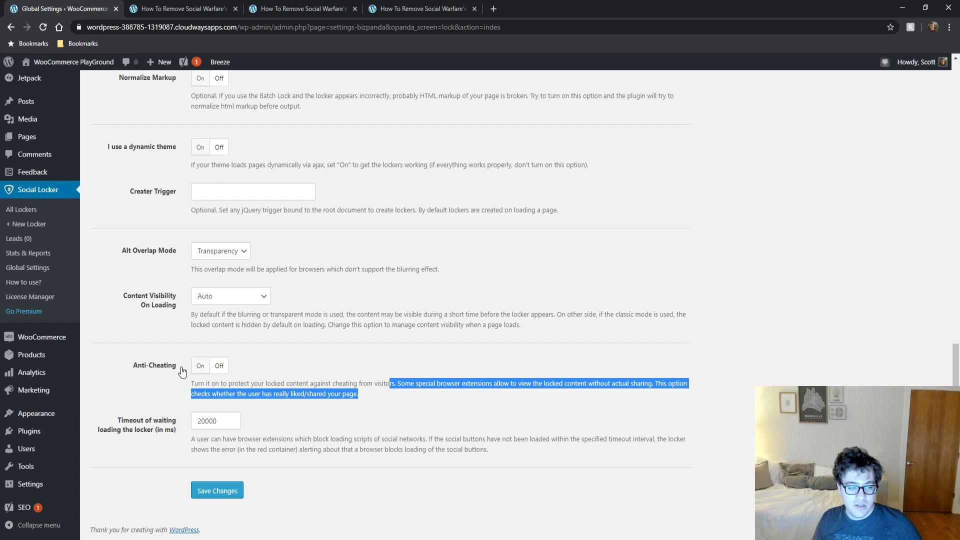
pyautogui.click(400, 392)
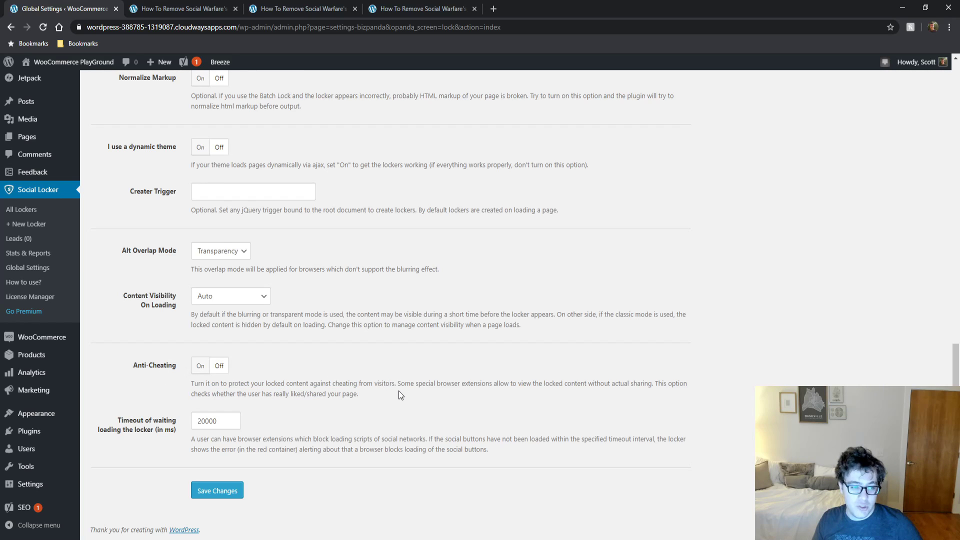
pyautogui.scroll(15, 409, 257)
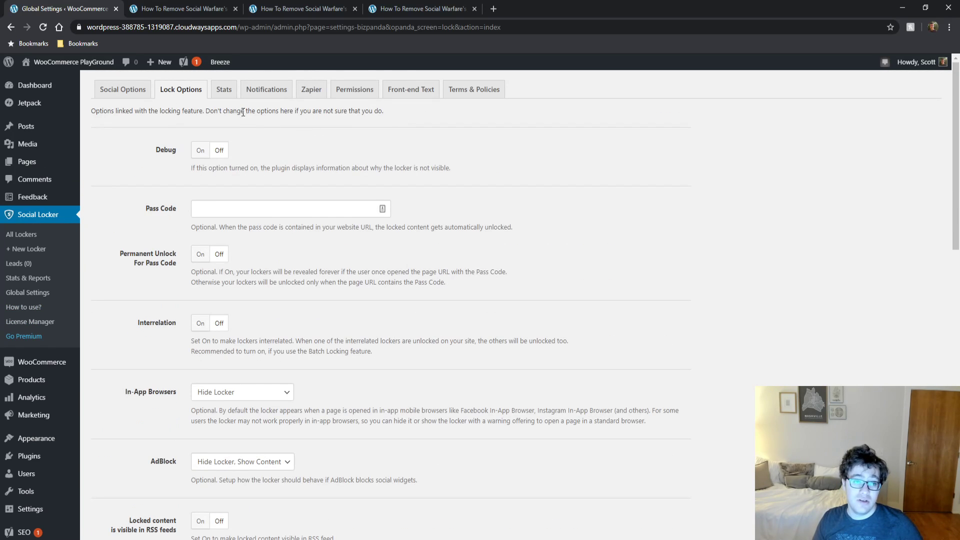
# Turn Collecting Stats off on the Stats tab
pyautogui.click(223, 91)
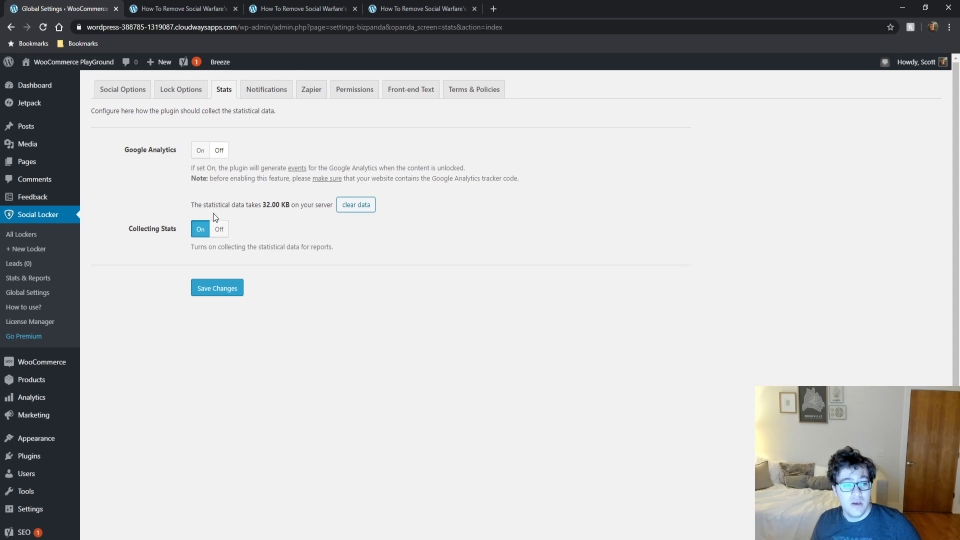
pyautogui.click(220, 229)
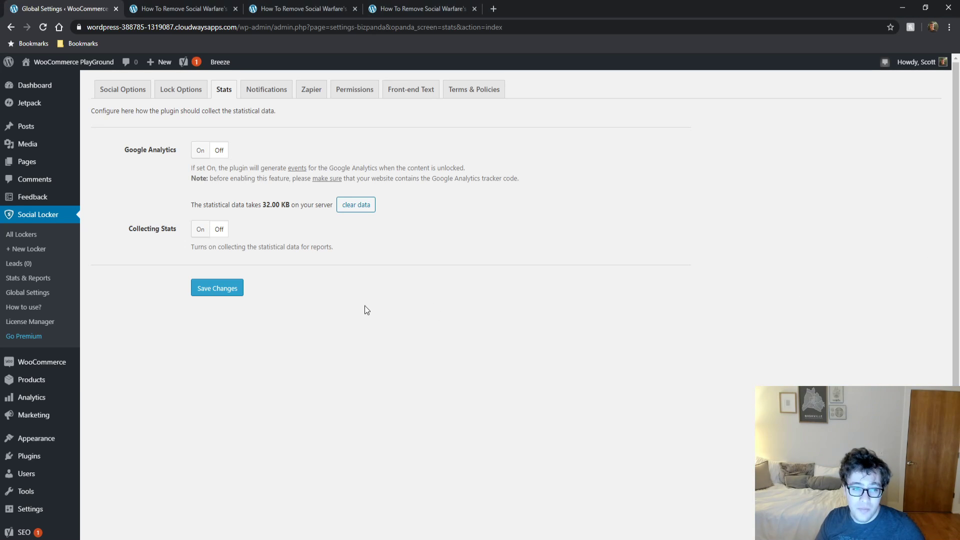
pyautogui.moveTo(208, 168); pyautogui.dragTo(452, 177)
pyautogui.click(493, 181)
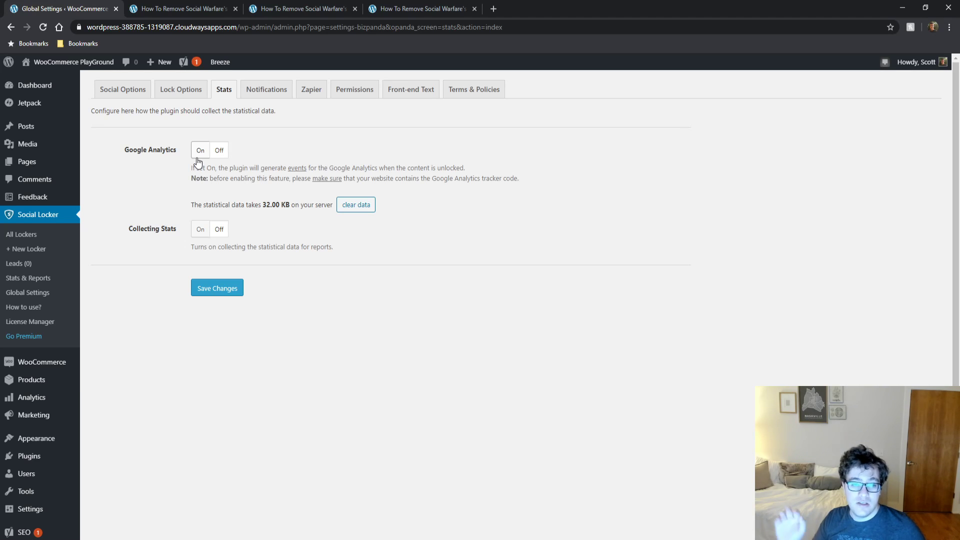
# Clear all stored statistical data, confirming with 'Yes, I'm sure', and go to Notifications
pyautogui.click(230, 287)
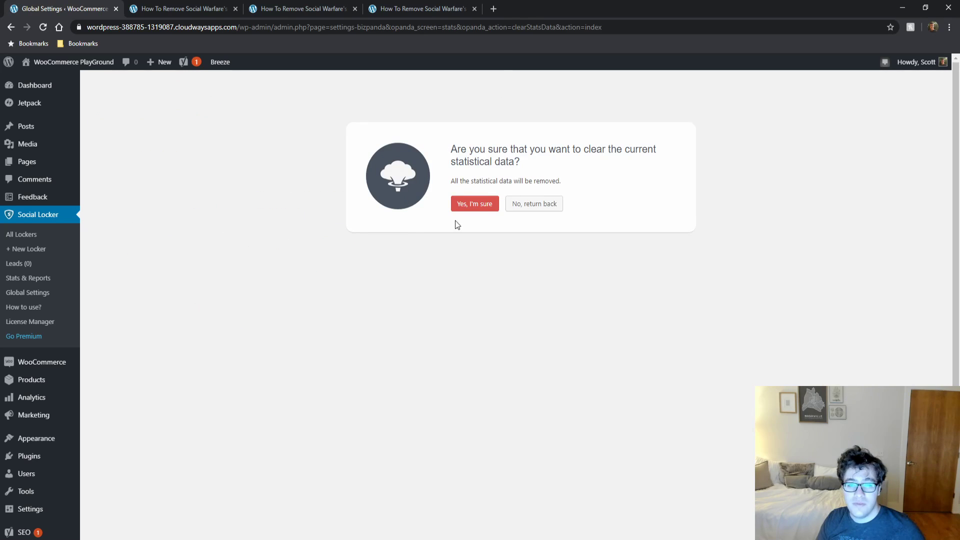
pyautogui.click(469, 205)
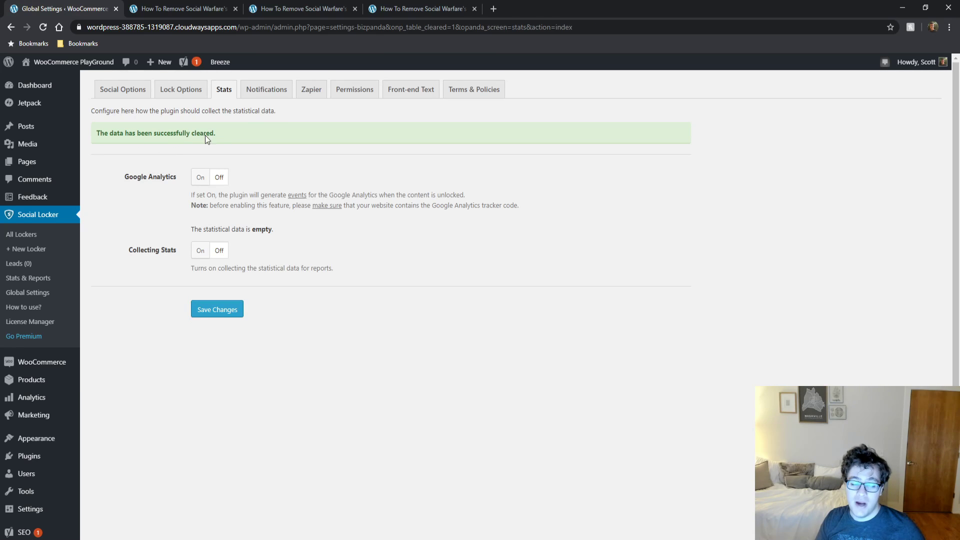
pyautogui.click(273, 92)
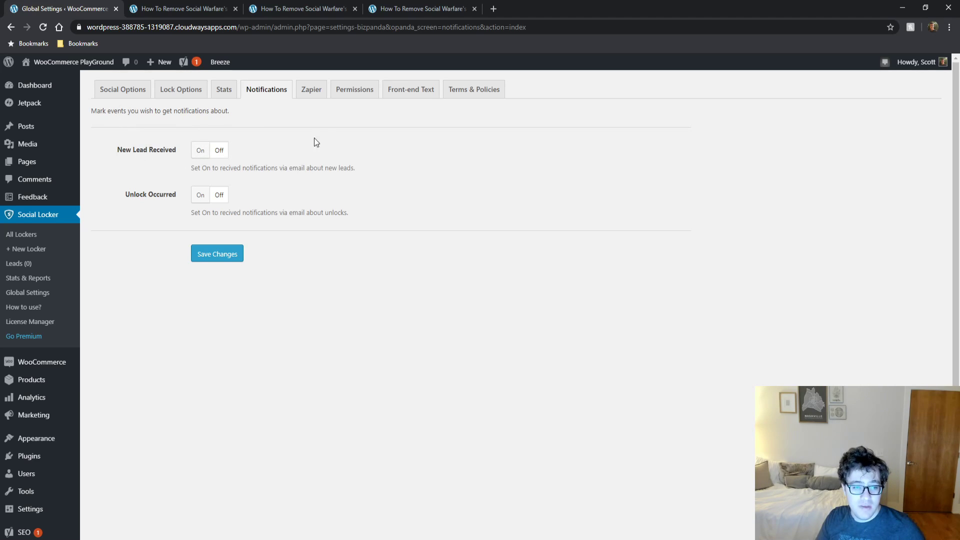
# Look through the Zapier, Permissions and Front-end Text settings
pyautogui.click(313, 90)
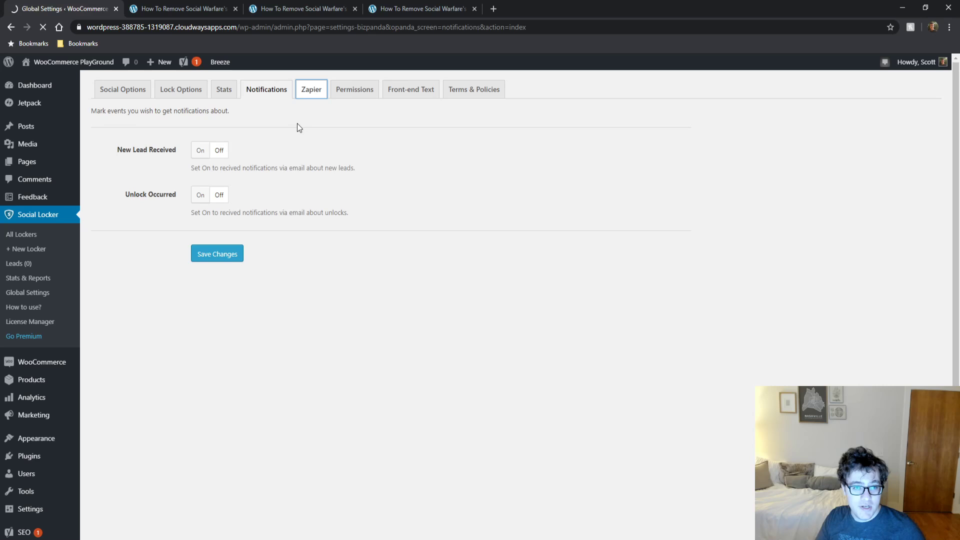
pyautogui.click(333, 96)
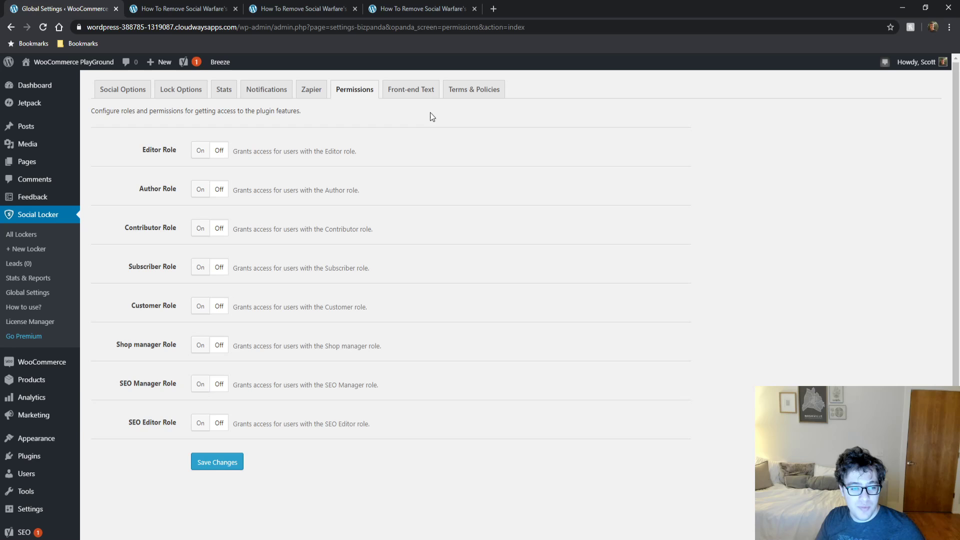
pyautogui.click(413, 101)
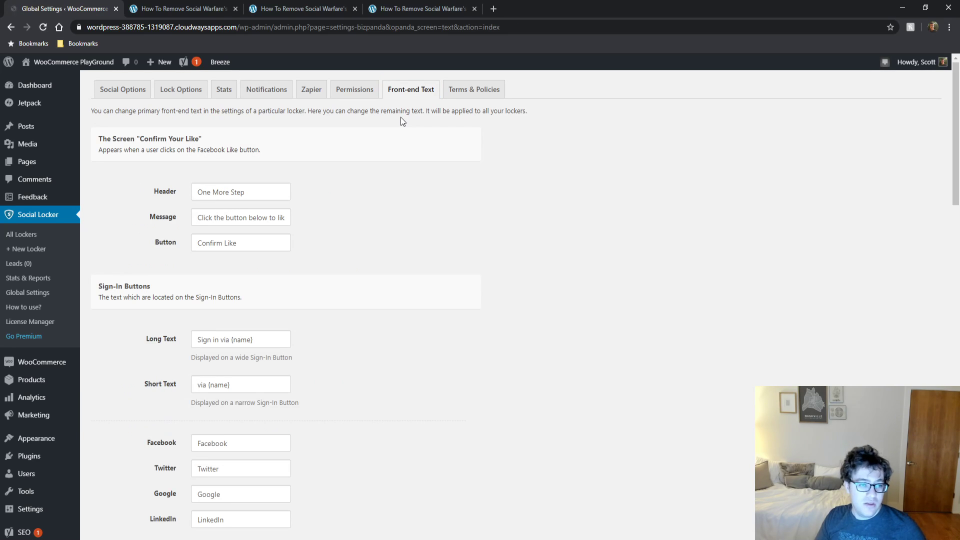
pyautogui.scroll(-20, 439, 258)
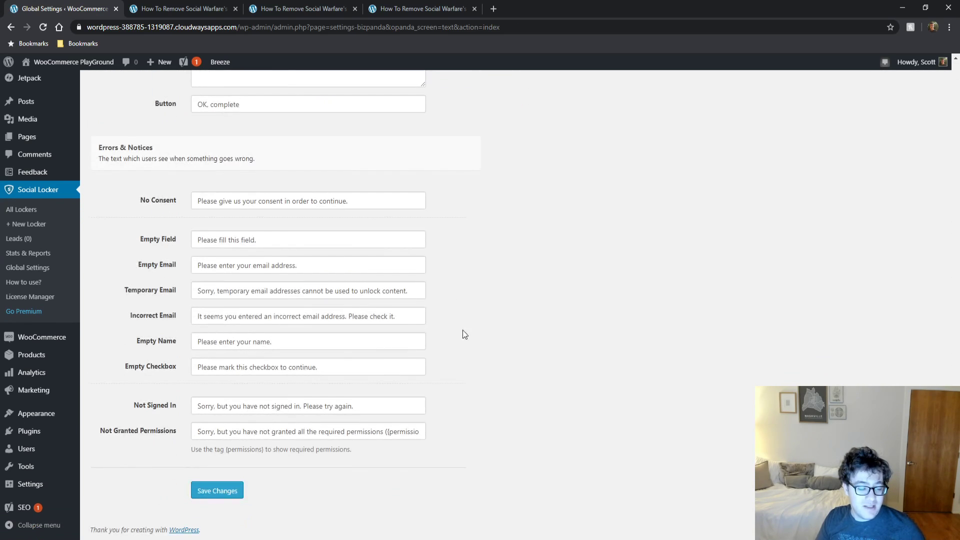
pyautogui.scroll(12, 463, 331)
pyautogui.scroll(8, 456, 185)
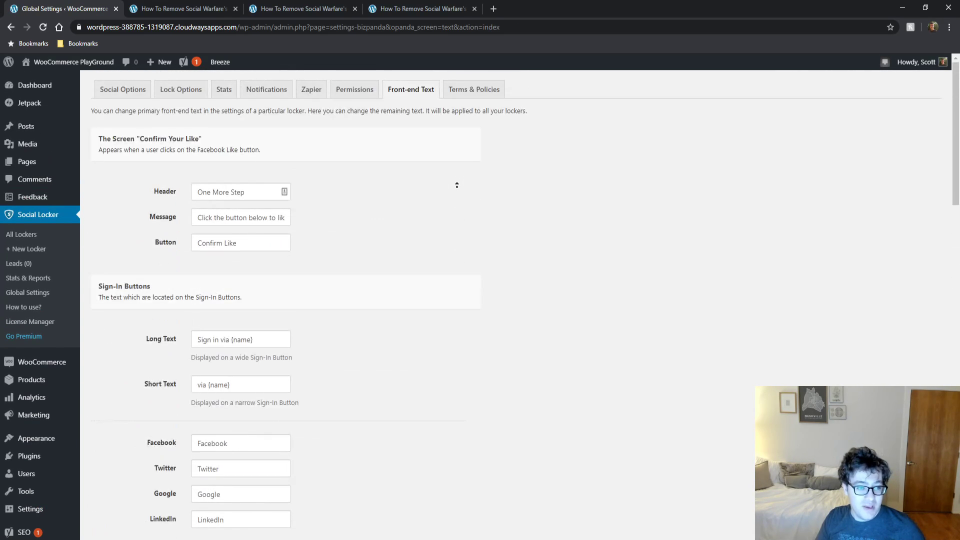
# Look through the Terms & Policies settings, then return to the published blog post
pyautogui.click(485, 89)
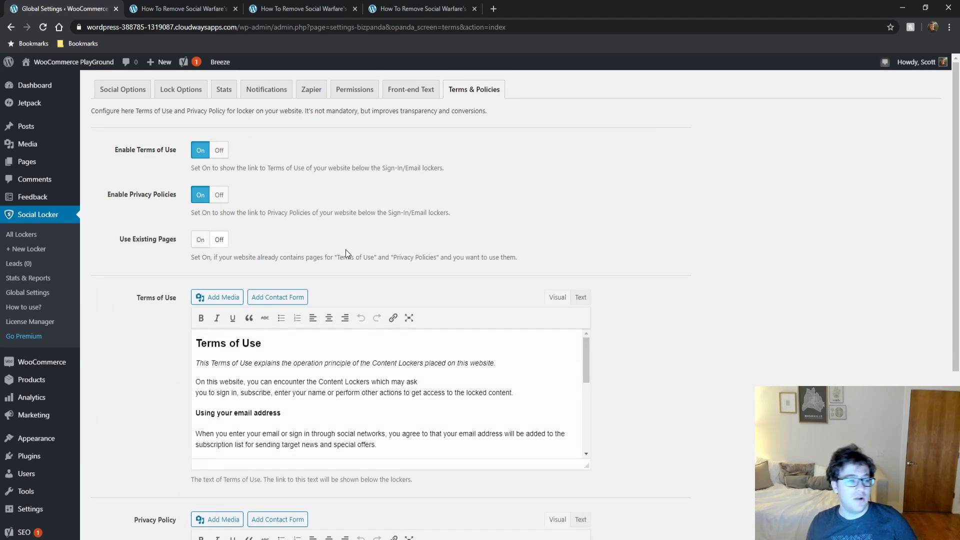
pyautogui.scroll(-5, 195, 225)
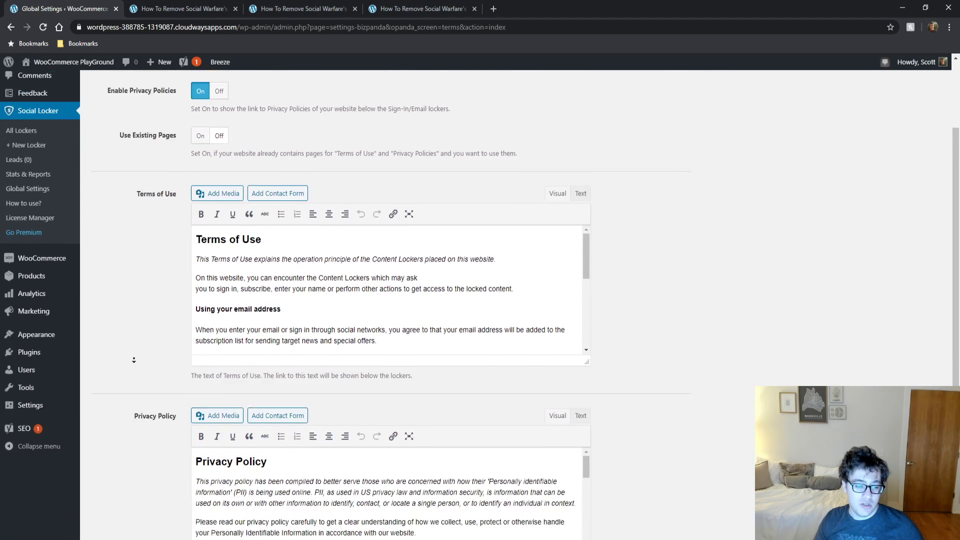
pyautogui.scroll(-1, 209, 336)
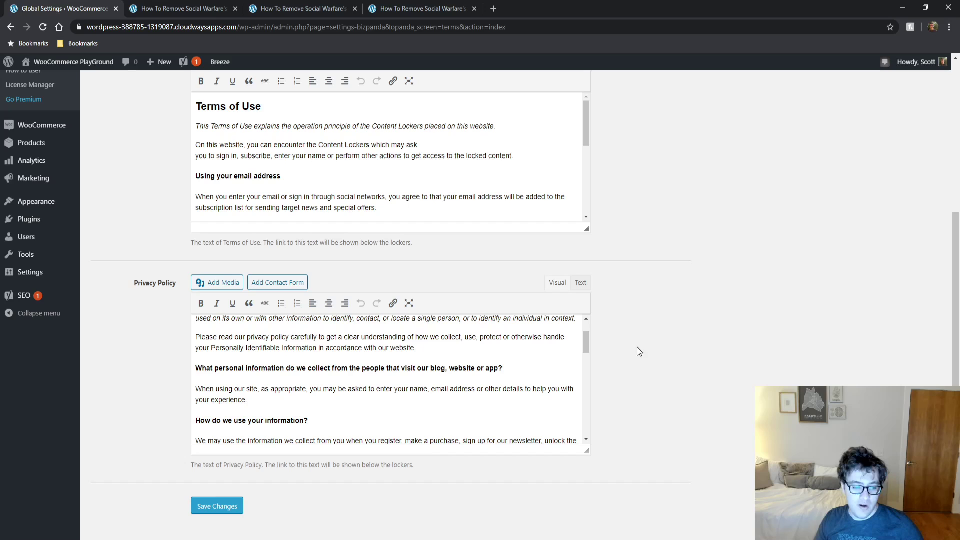
pyautogui.moveTo(584, 341); pyautogui.dragTo(612, 440)
pyautogui.scroll(5, 727, 337)
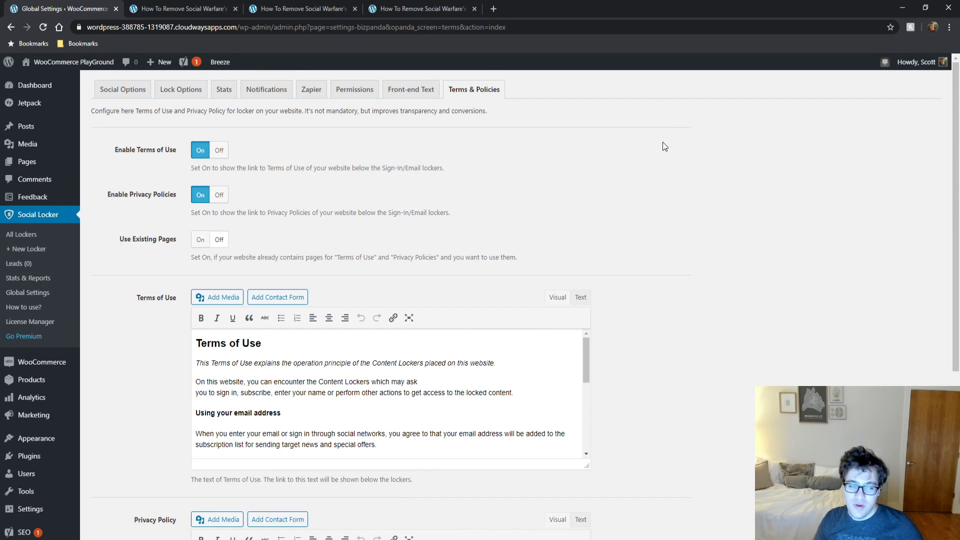
pyautogui.click(200, 9)
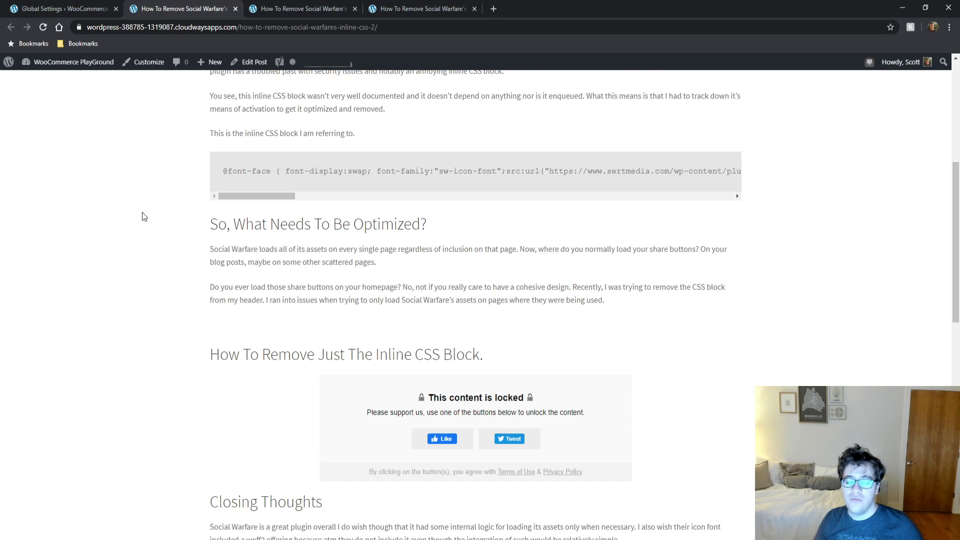
# Open the post editor in a second tab, check the [sociallocker] shortcode in All Lockers, then return to it
pyautogui.middleClick(238, 70)
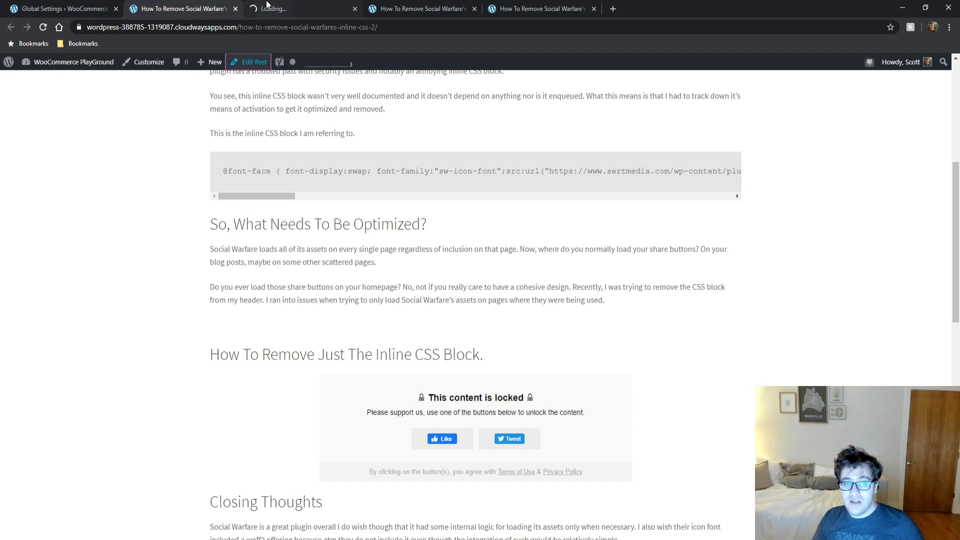
pyautogui.moveTo(266, 5); pyautogui.dragTo(165, 6)
pyautogui.click(75, 8)
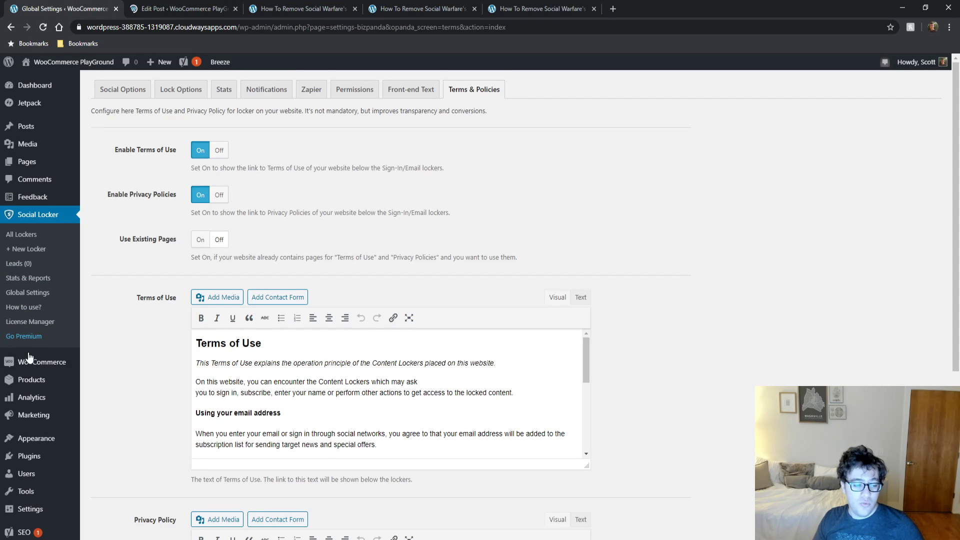
pyautogui.click(21, 233)
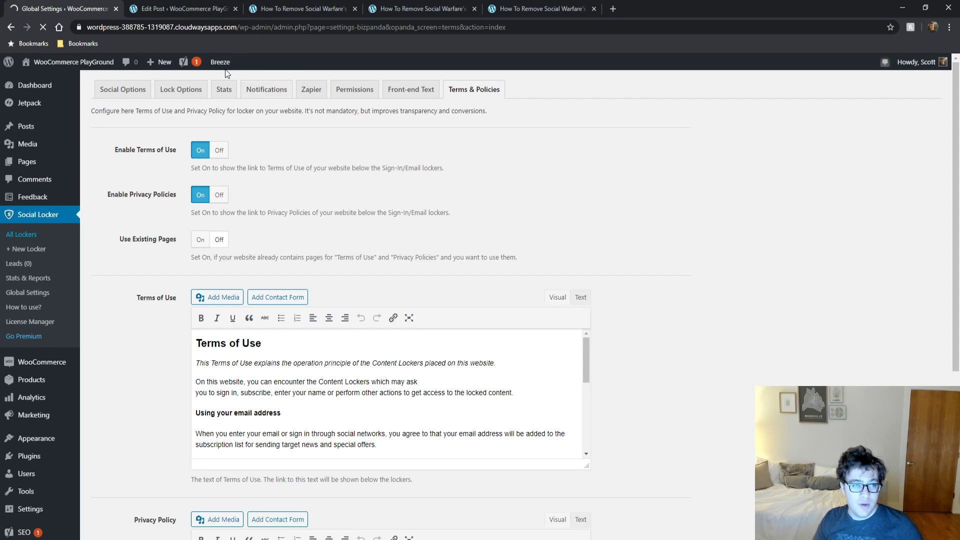
pyautogui.hotkey('ctrl', 'Tab')
pyautogui.hotkey('ctrl', 'shift', 'Tab')
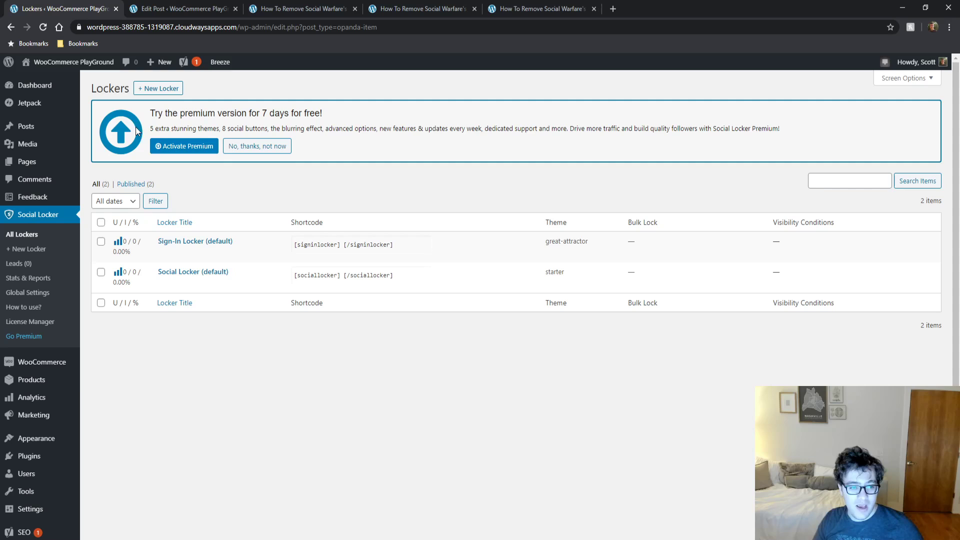
pyautogui.click(342, 275)
pyautogui.click(180, 8)
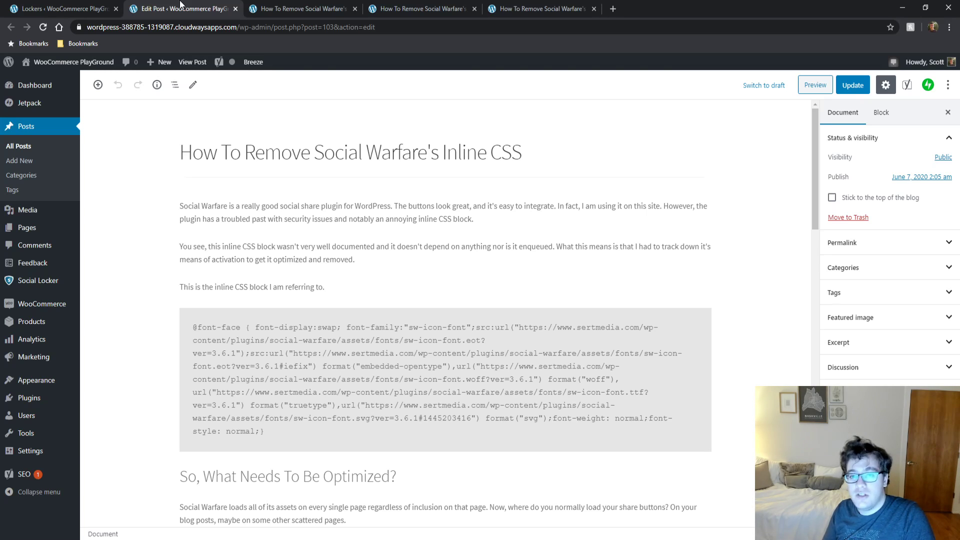
# Inspect the existing Social Locker block, its paragraph and gist HTML block, and its options menu
pyautogui.scroll(-1, 400, 200)
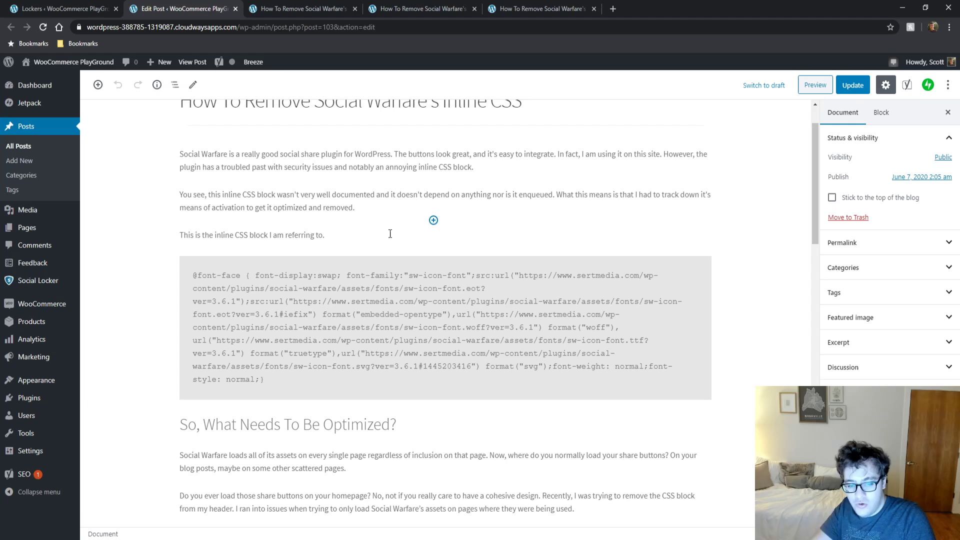
pyautogui.moveTo(817, 193); pyautogui.dragTo(804, 270)
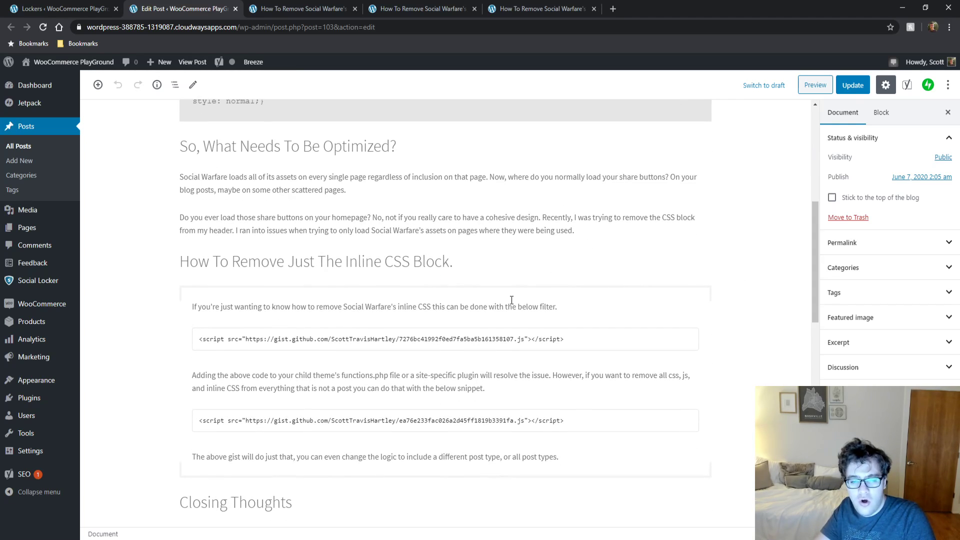
pyautogui.click(513, 303)
pyautogui.click(432, 344)
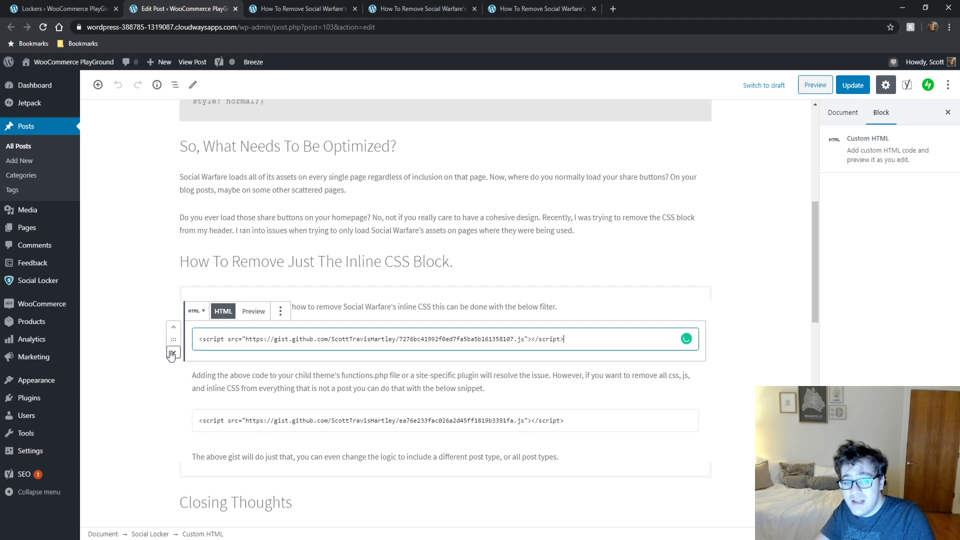
pyautogui.click(233, 289)
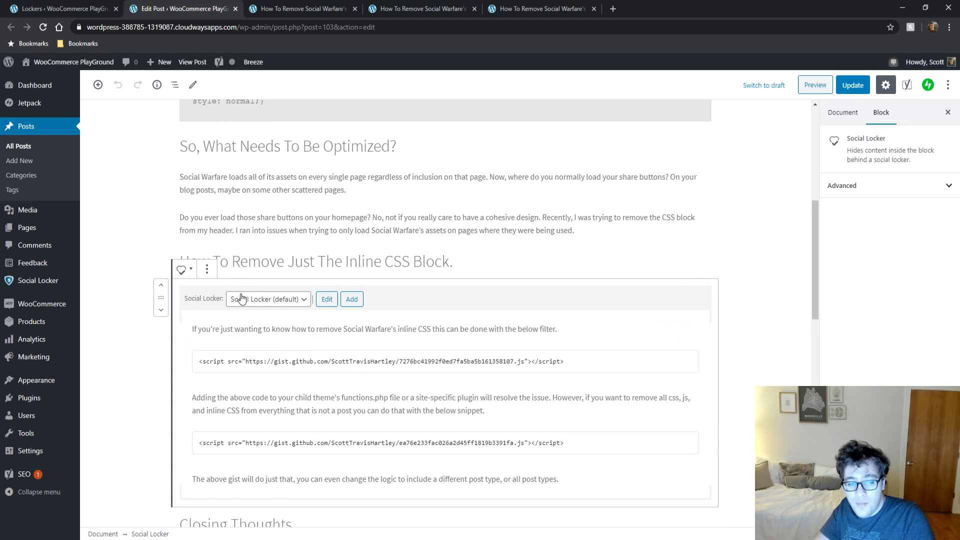
pyautogui.click(207, 271)
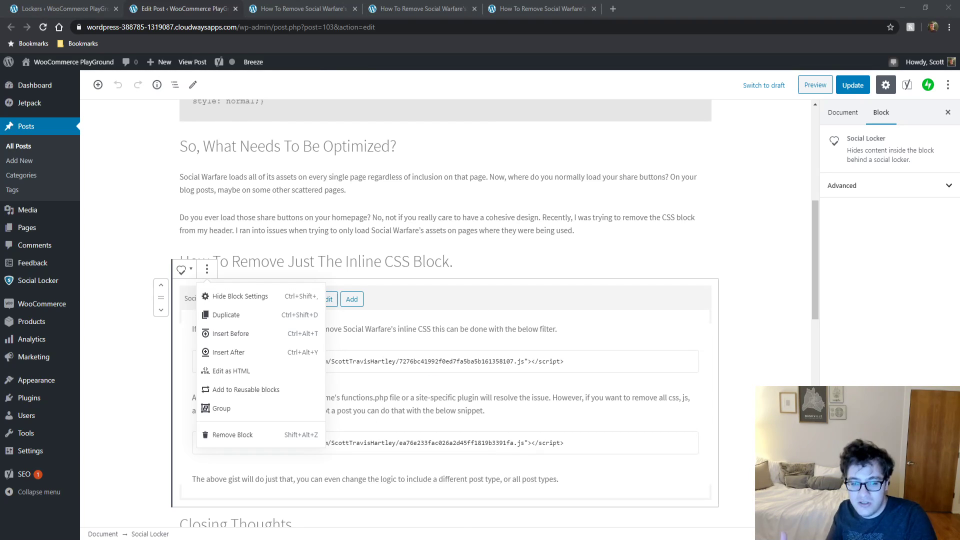
pyautogui.click(839, 335)
# Create an empty block after the last Closing Thoughts paragraph and bring up the block inserter
pyautogui.scroll(-1, 418, 322)
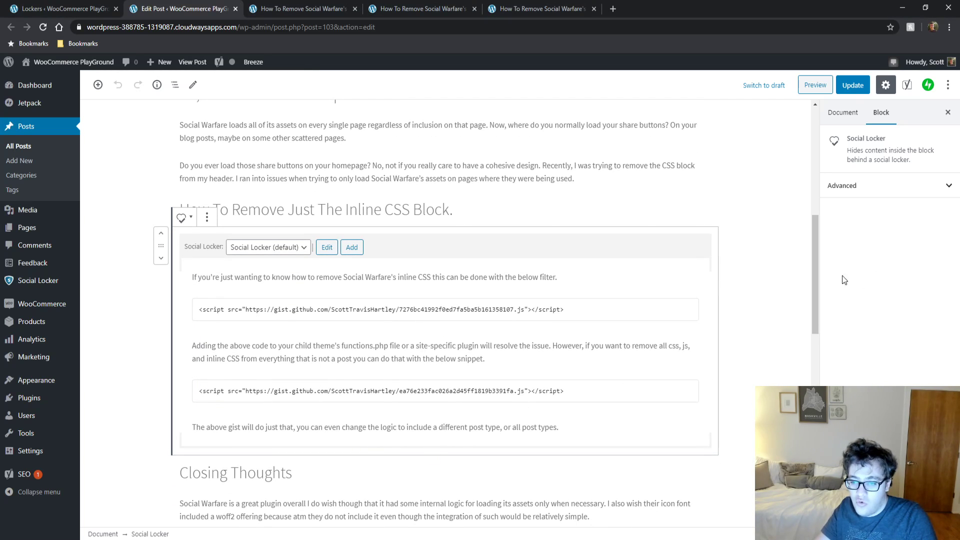
pyautogui.moveTo(815, 279); pyautogui.dragTo(818, 343)
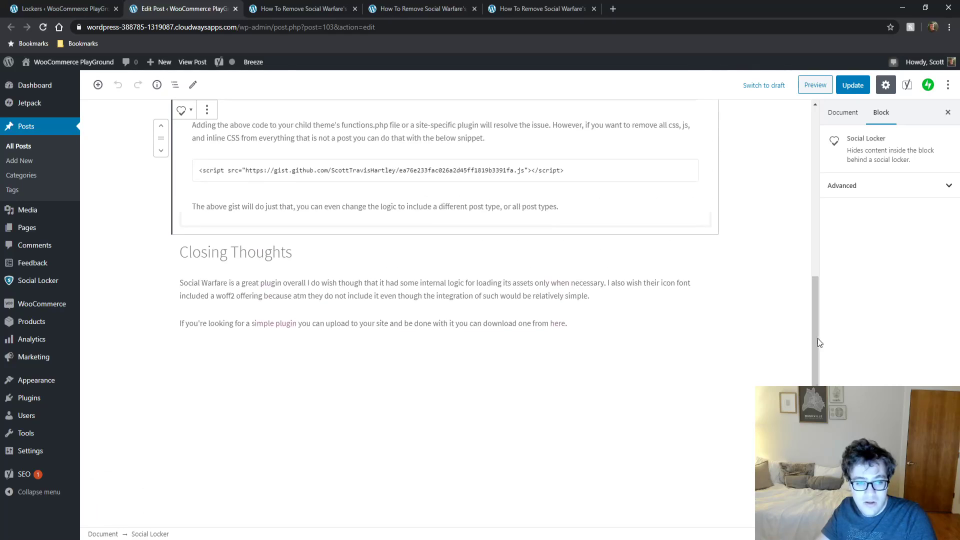
pyautogui.click(592, 325)
pyautogui.click(599, 325)
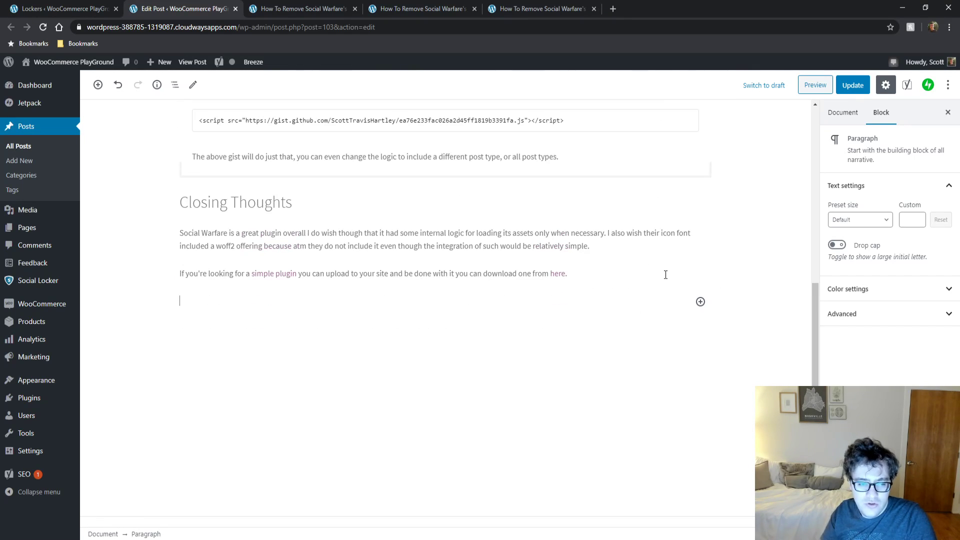
pyautogui.click(701, 302)
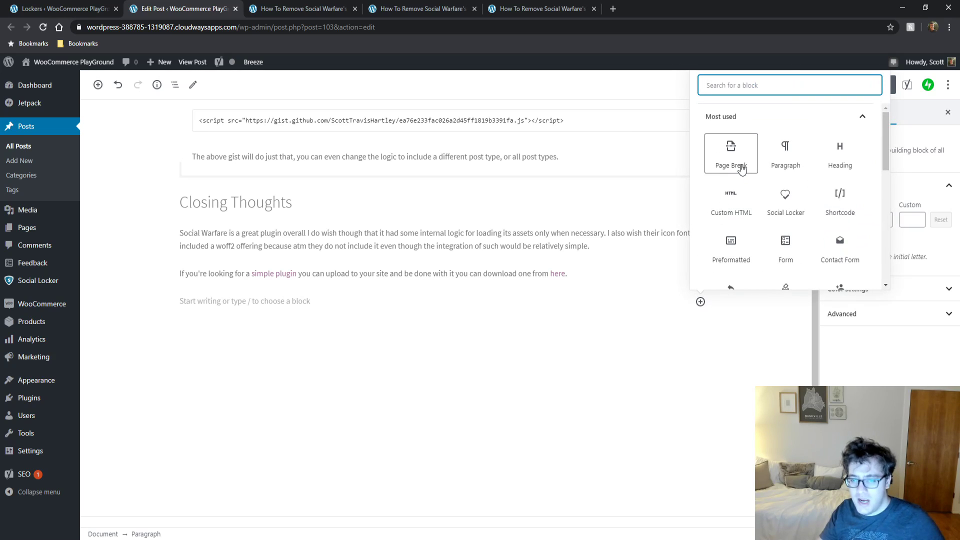
# Search the block inserter for 'locker' after first trying 'social'
pyautogui.write('social')
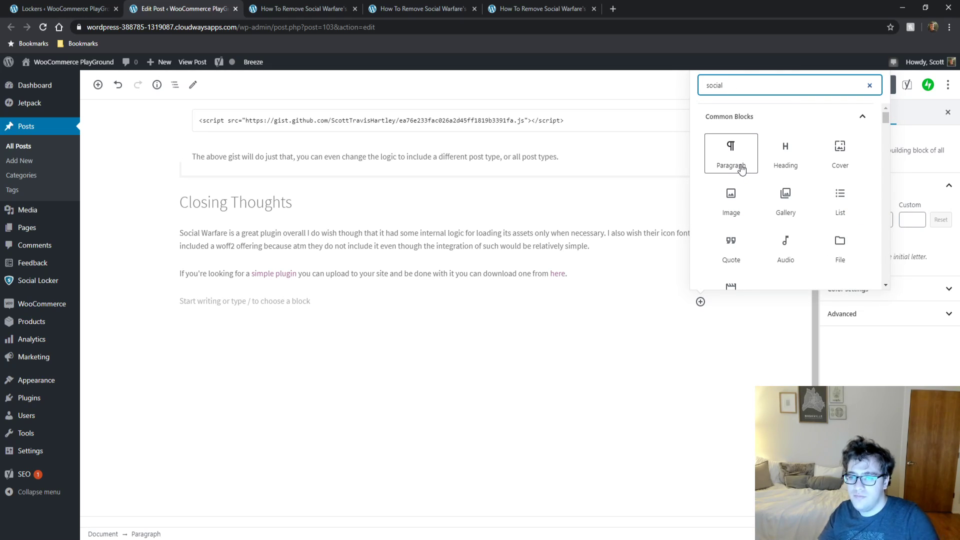
pyautogui.moveTo(884, 120); pyautogui.dragTo(886, 115)
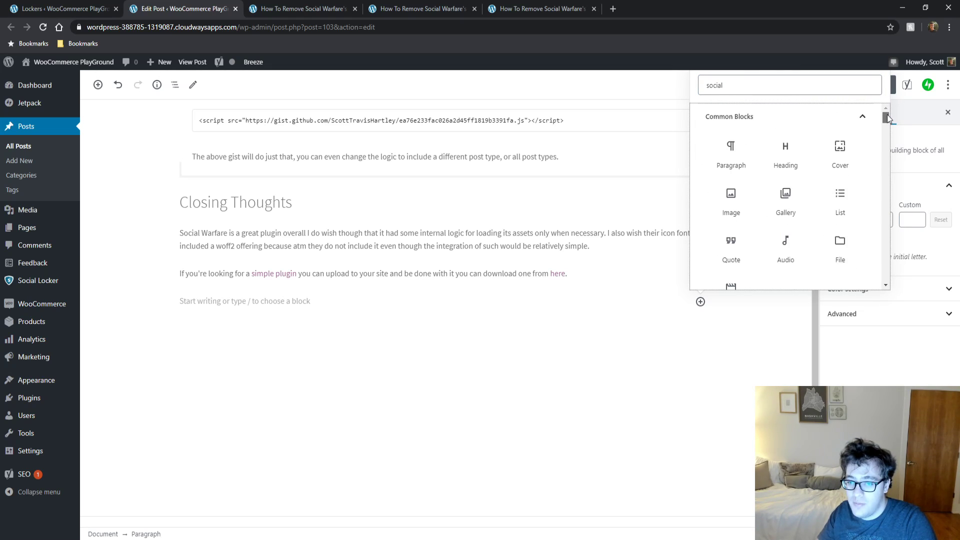
pyautogui.click(760, 93)
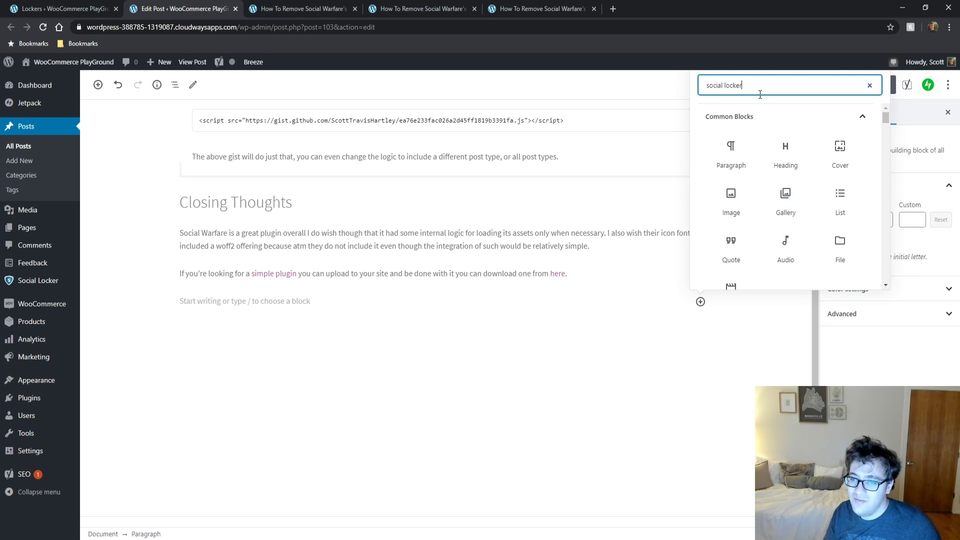
pyautogui.hotkey('ctrl', 'a')
pyautogui.press('BackSpace')
pyautogui.write('locke')
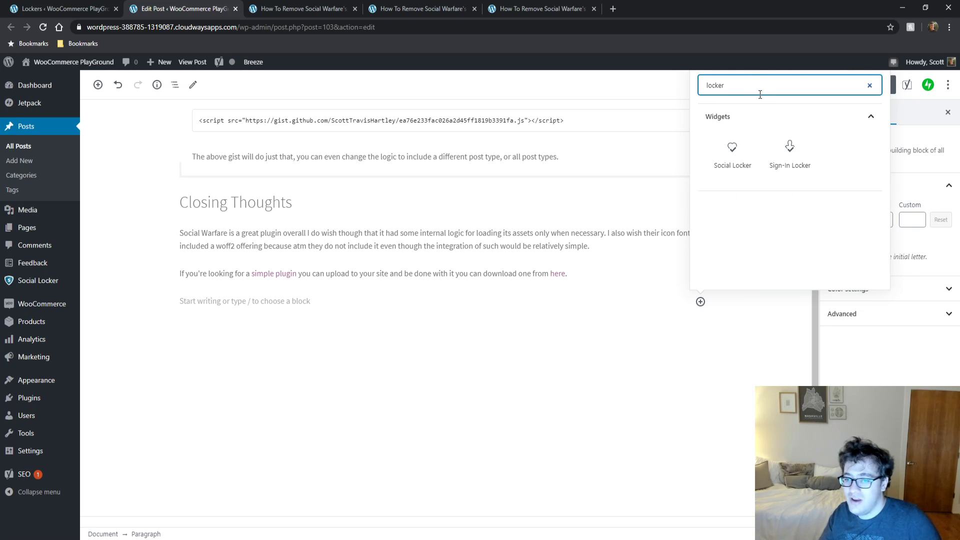
pyautogui.write('r')
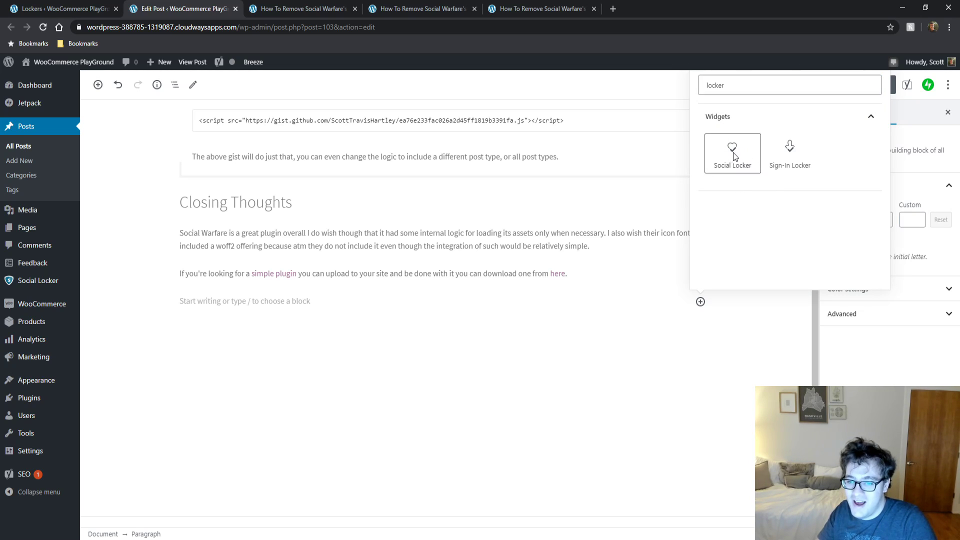
# Insert a Social Locker block with 'Hello World' in its paragraph and update the post
pyautogui.click(733, 153)
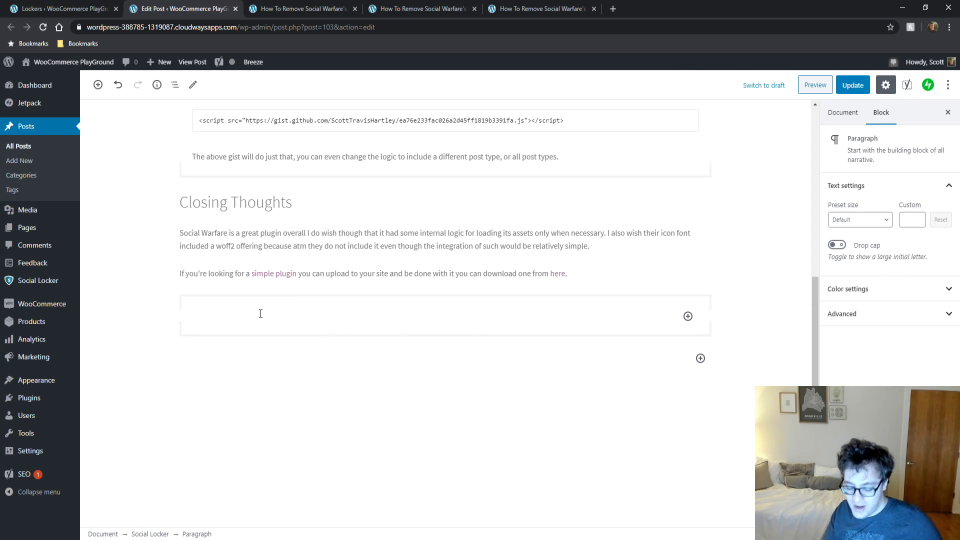
pyautogui.write('Hello World')
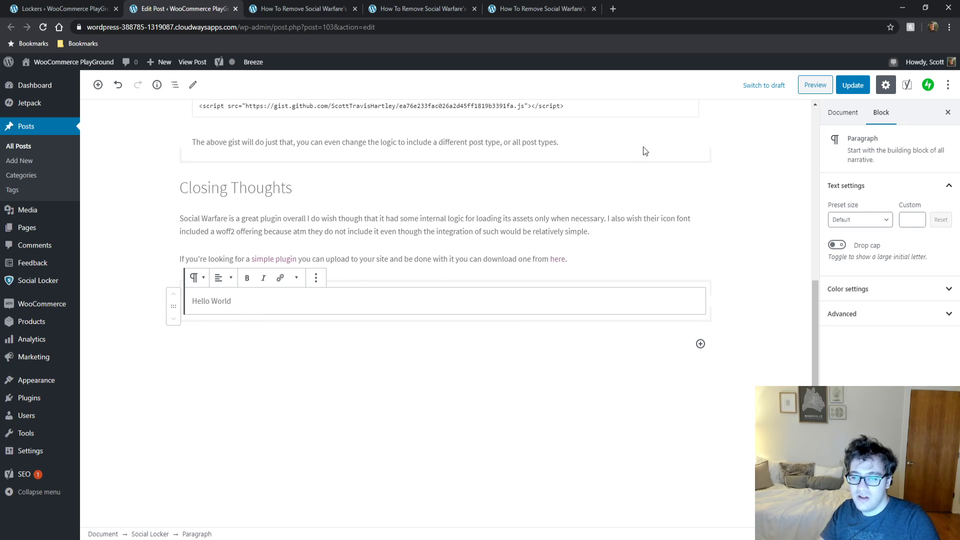
pyautogui.click(859, 85)
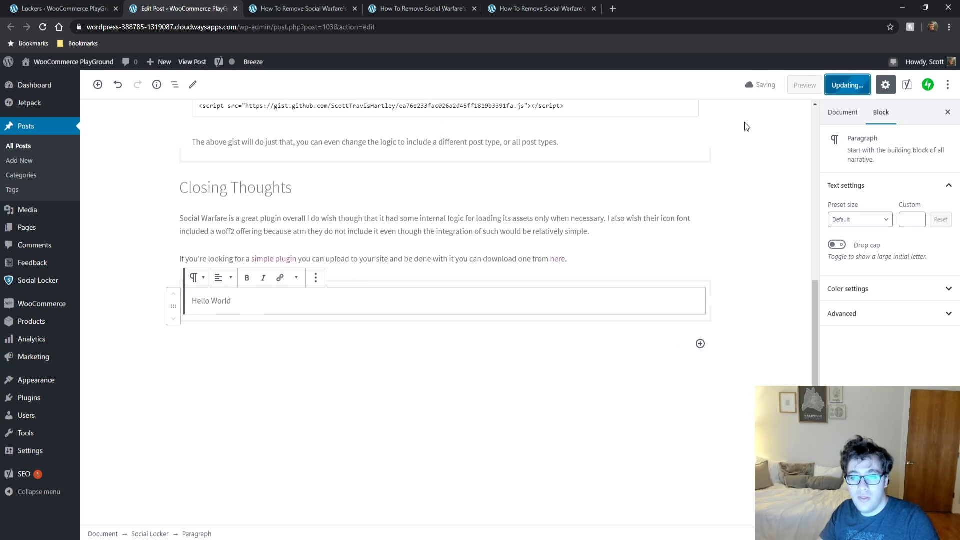
# Reload the live post with F5 and scroll through to see both locked-content boxes
pyautogui.click(325, 8)
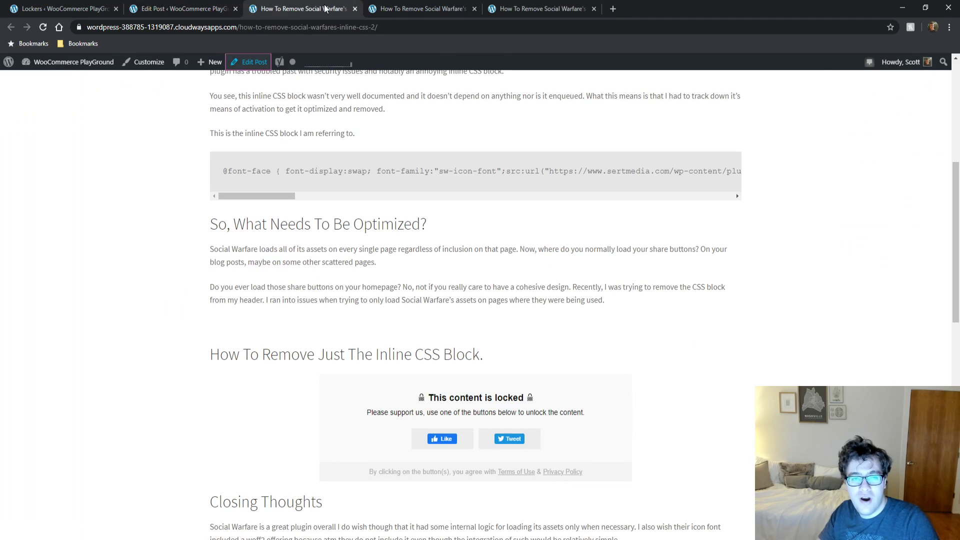
pyautogui.press('F5')
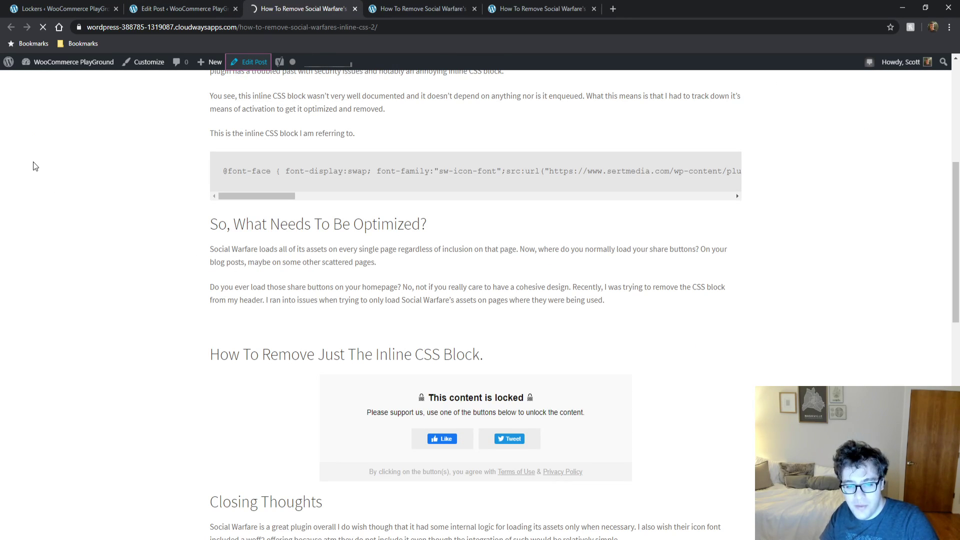
pyautogui.scroll(-10, 65, 172)
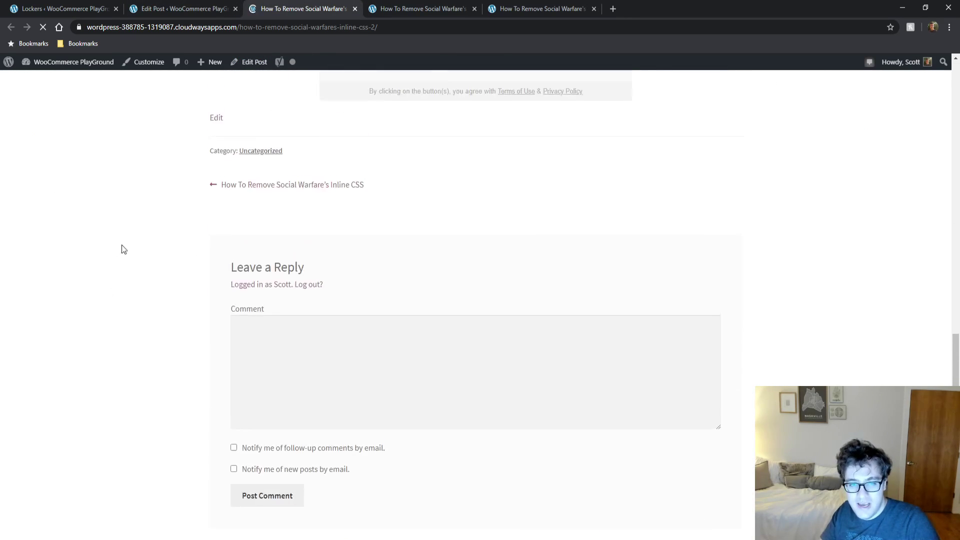
pyautogui.scroll(5, 130, 252)
pyautogui.scroll(2, 405, 239)
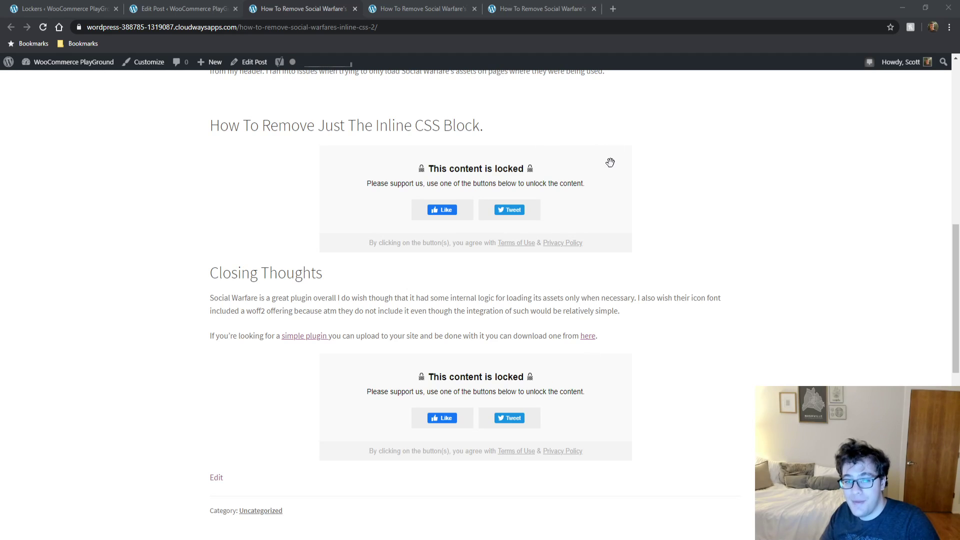
pyautogui.scroll(3, 800, 250)
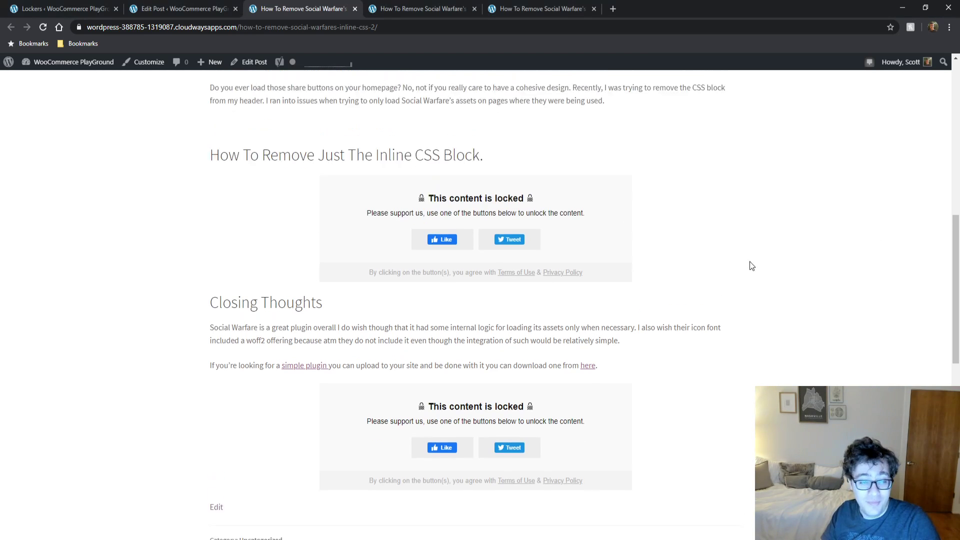
# Try replacing Hello World with the two pasted Closing Thoughts paragraphs, then undo the paste
pyautogui.click(172, 9)
pyautogui.scroll(20, 229, 187)
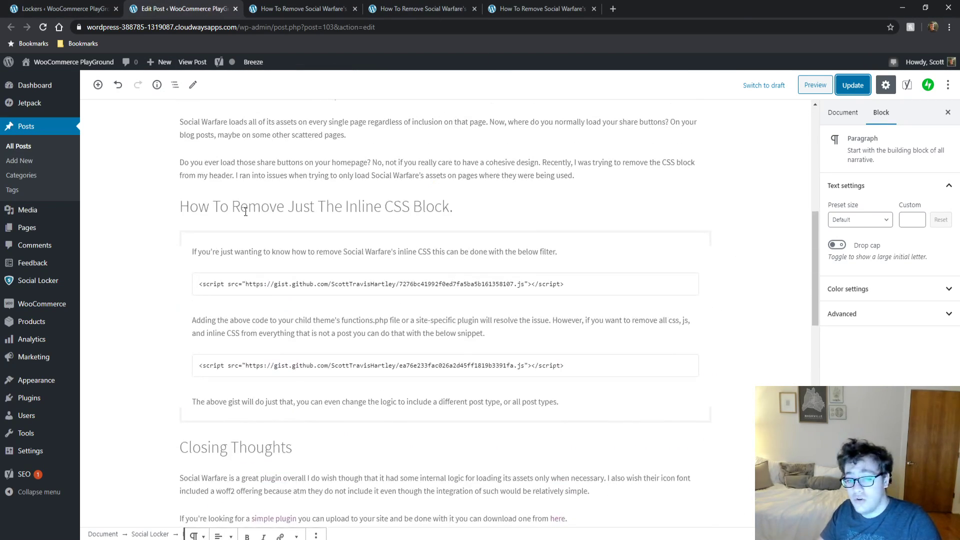
pyautogui.scroll(-20, 255, 223)
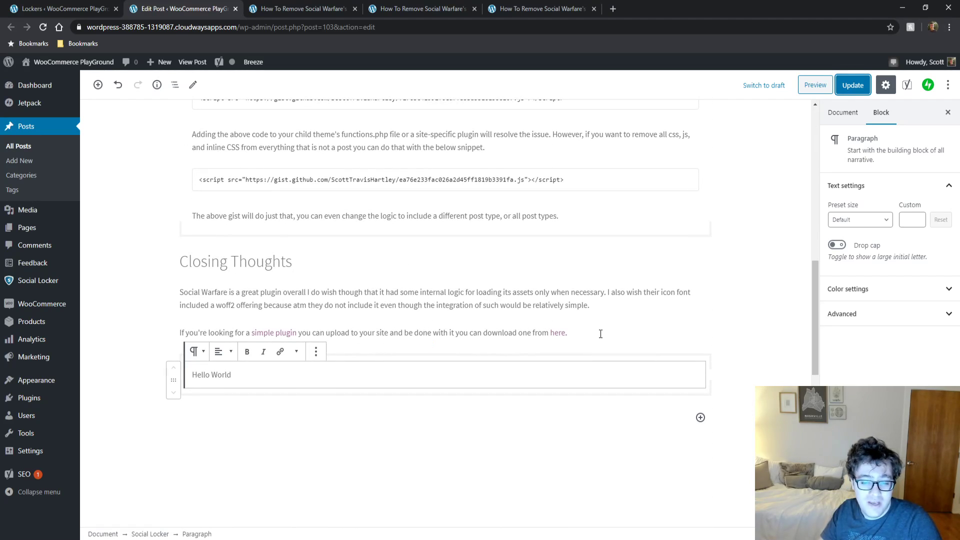
pyautogui.moveTo(601, 333); pyautogui.dragTo(161, 310)
pyautogui.hotkey('ctrl', 'c')
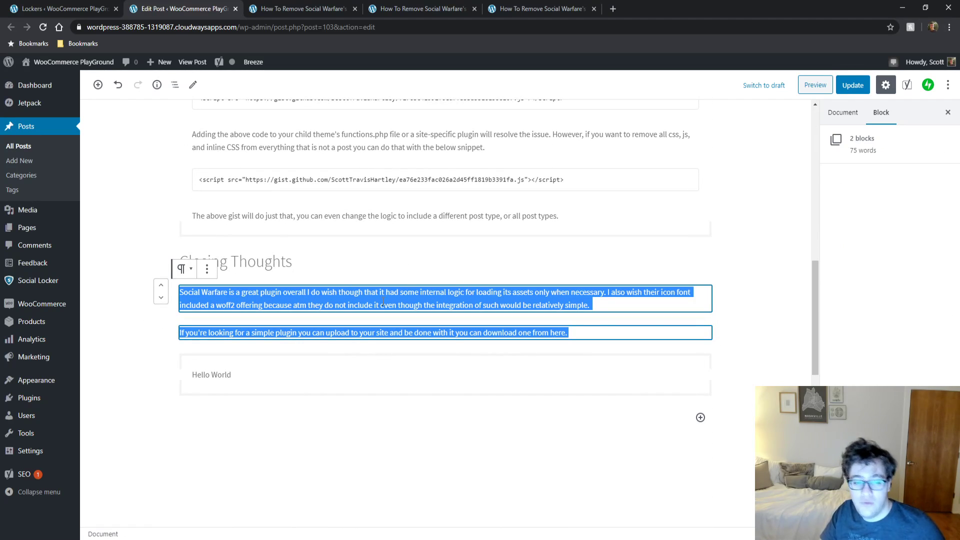
pyautogui.click(243, 374)
pyautogui.tripleClick(245, 374)
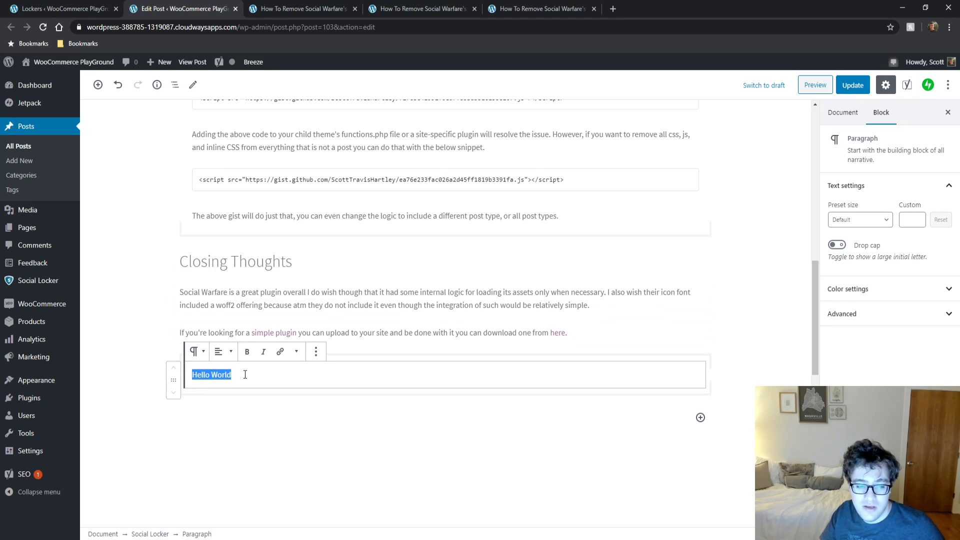
pyautogui.press('BackSpace')
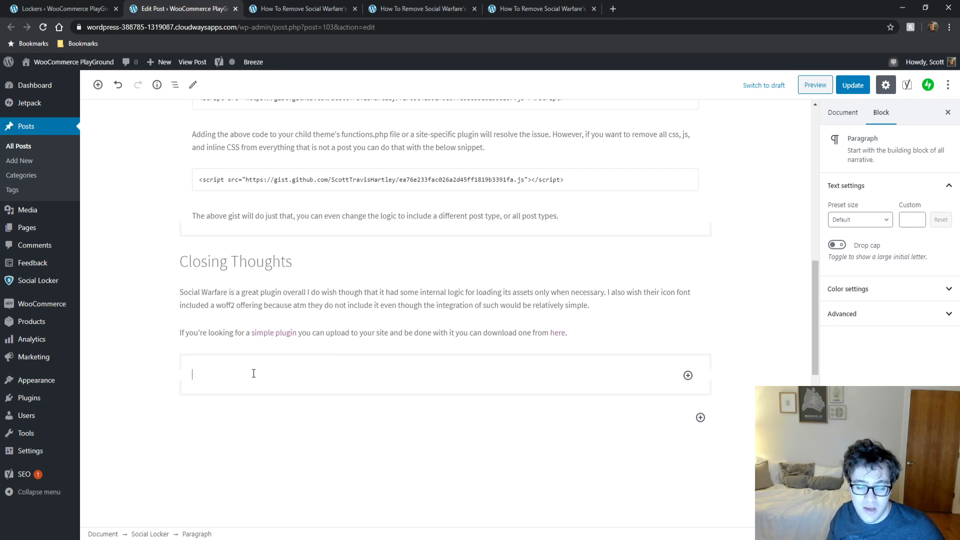
pyautogui.hotkey('ctrl', 'v')
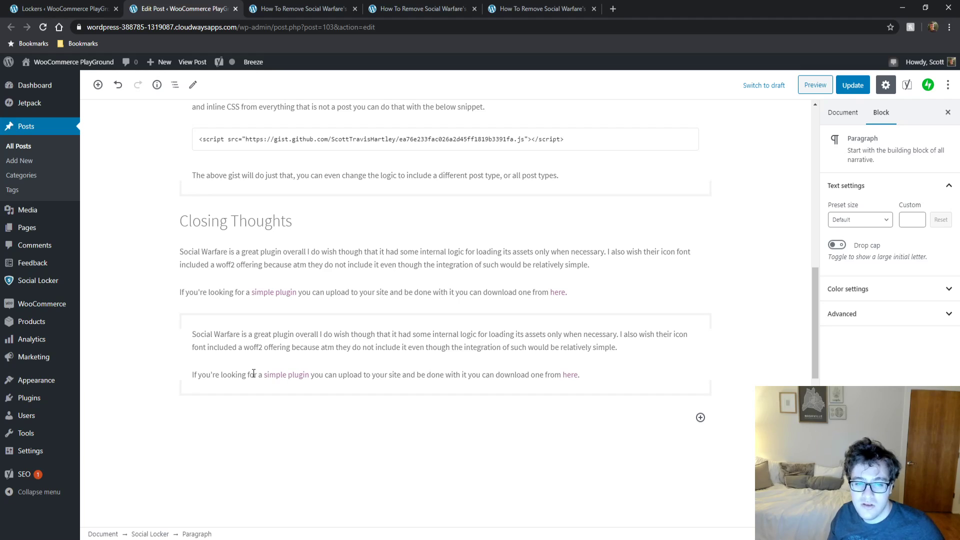
pyautogui.hotkey('ctrl', 'z')
pyautogui.hotkey('ctrl', 'z')
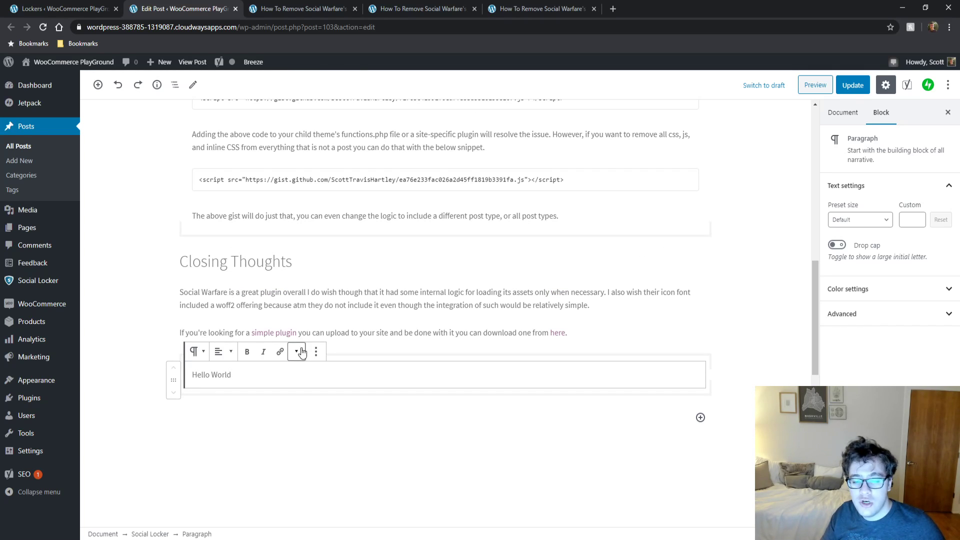
# Remove the Hello World paragraph block via More options > Remove Block
pyautogui.click(315, 352)
pyautogui.click(350, 517)
pyautogui.scroll(15, 310, 281)
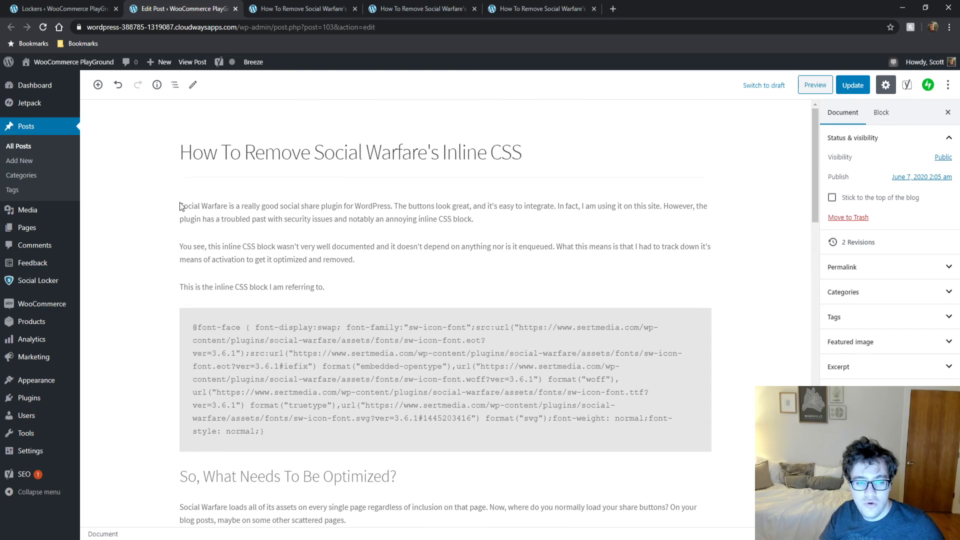
# Add an empty line above the opening paragraph and insert a Shortcode block there
pyautogui.click(180, 207)
pyautogui.press('Return')
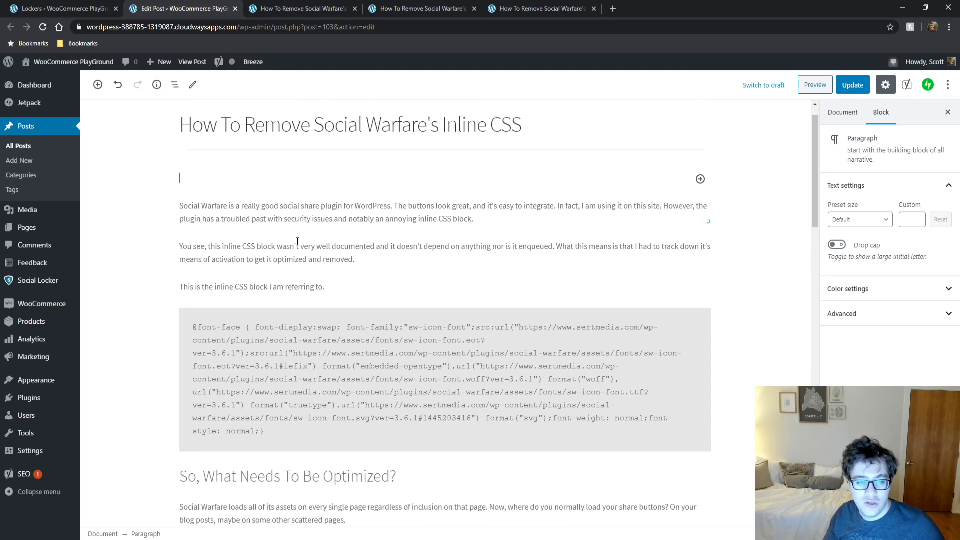
pyautogui.scroll(-6, 261, 214)
pyautogui.scroll(8, 292, 309)
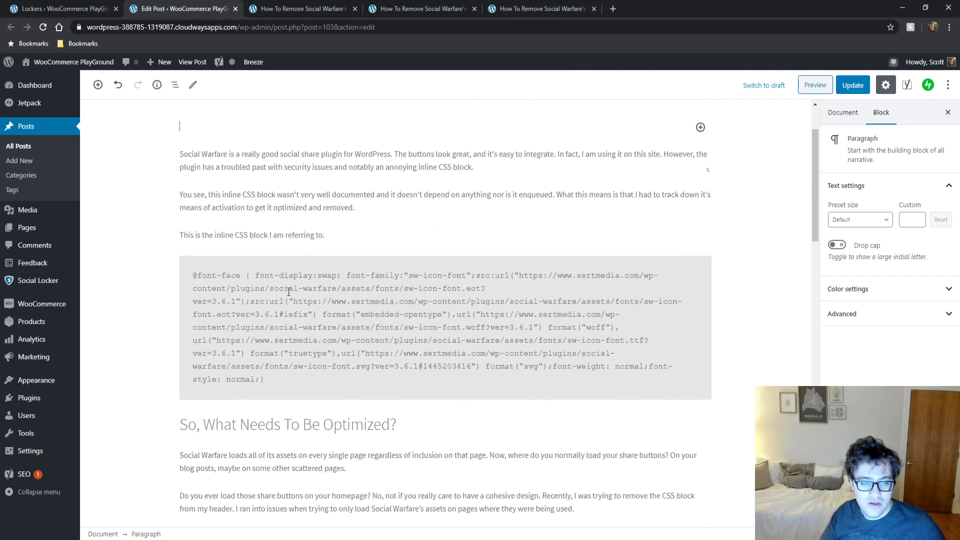
pyautogui.scroll(-1, 396, 482)
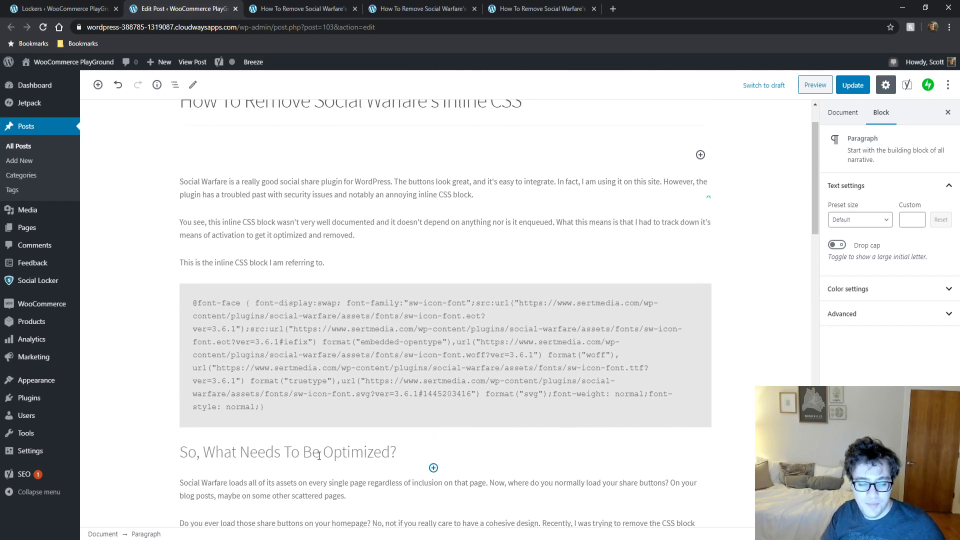
pyautogui.scroll(1, 450, 190)
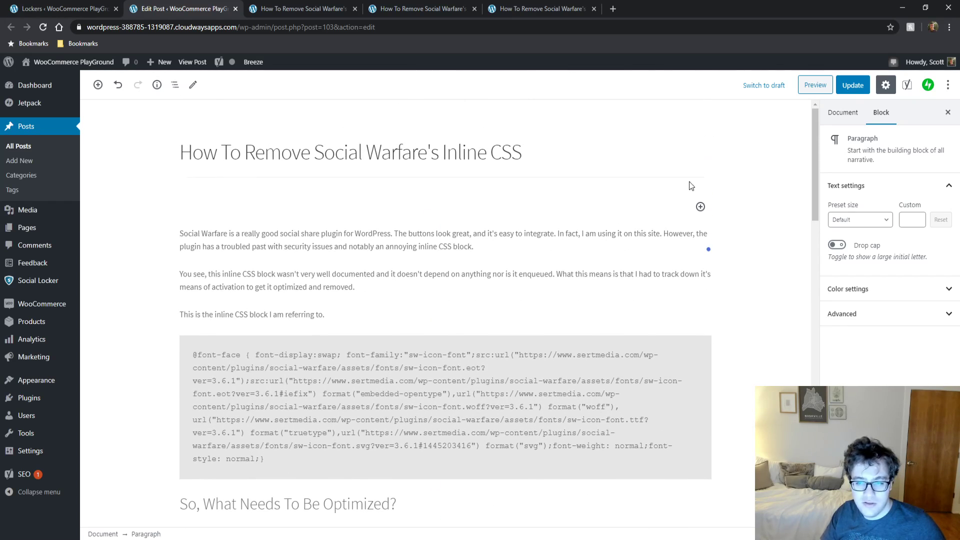
pyautogui.click(701, 208)
pyautogui.write('shoe')
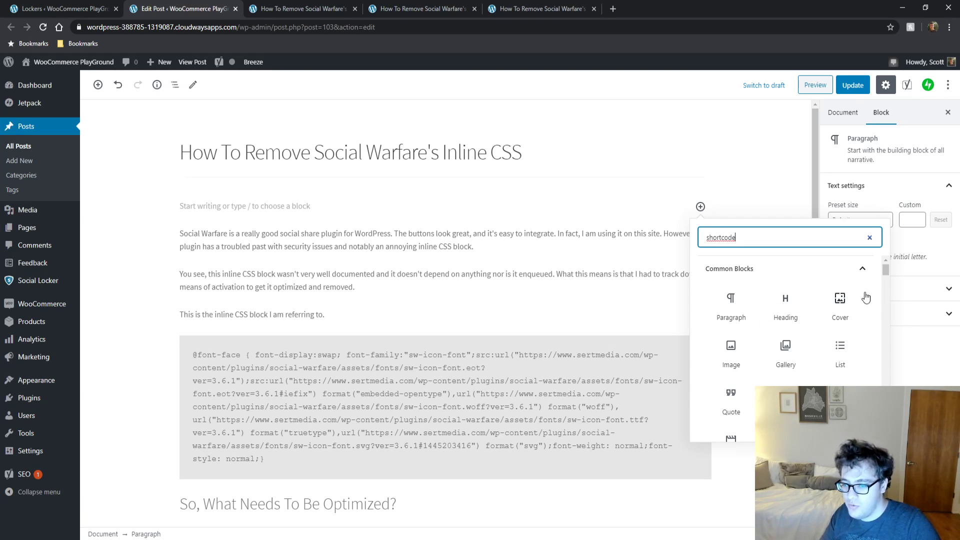
pyautogui.moveTo(886, 268); pyautogui.dragTo(884, 302)
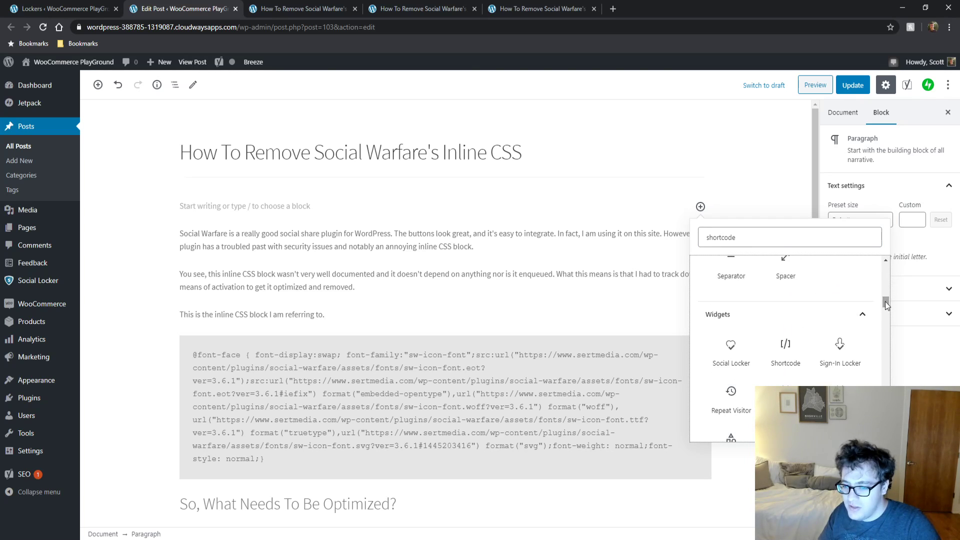
pyautogui.click(785, 350)
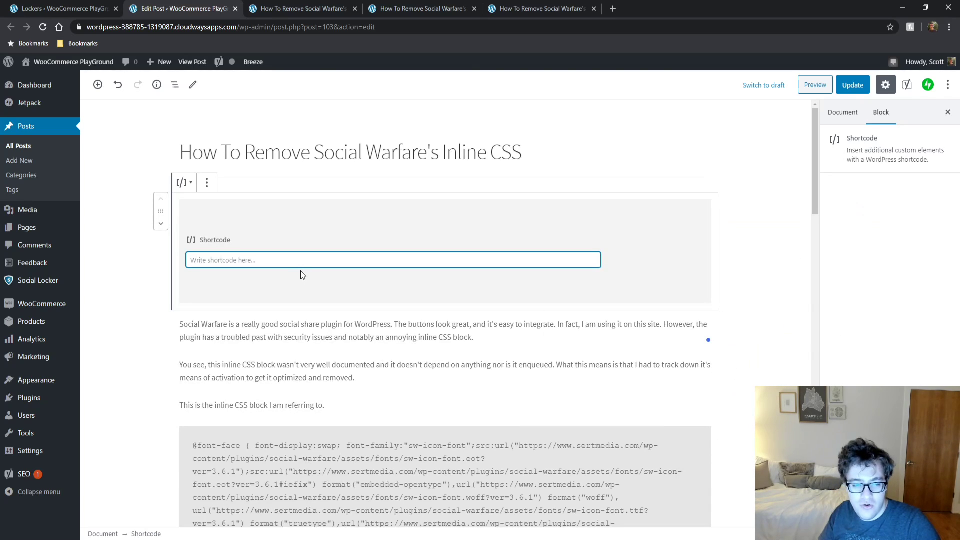
# Copy [sociallocker] from the lockers list and paste it into the top Shortcode block
pyautogui.click(102, 7)
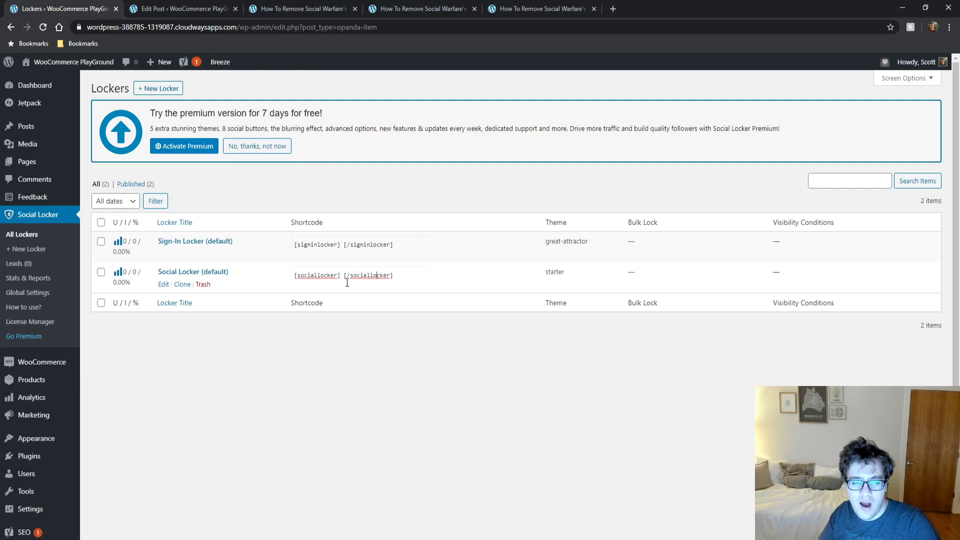
pyautogui.moveTo(342, 277); pyautogui.dragTo(290, 278)
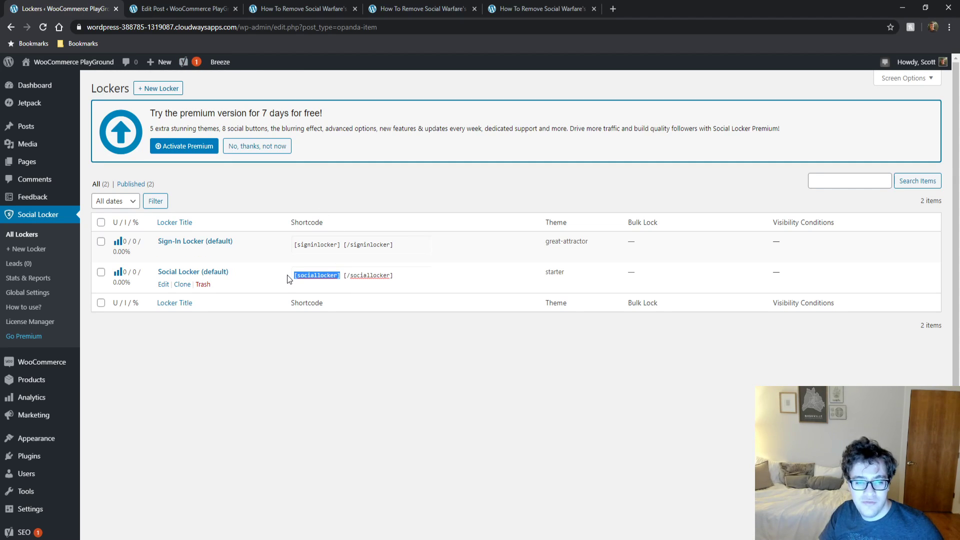
pyautogui.hotkey('ctrl', 'c')
pyautogui.click(145, 8)
pyautogui.hotkey('ctrl', 'v')
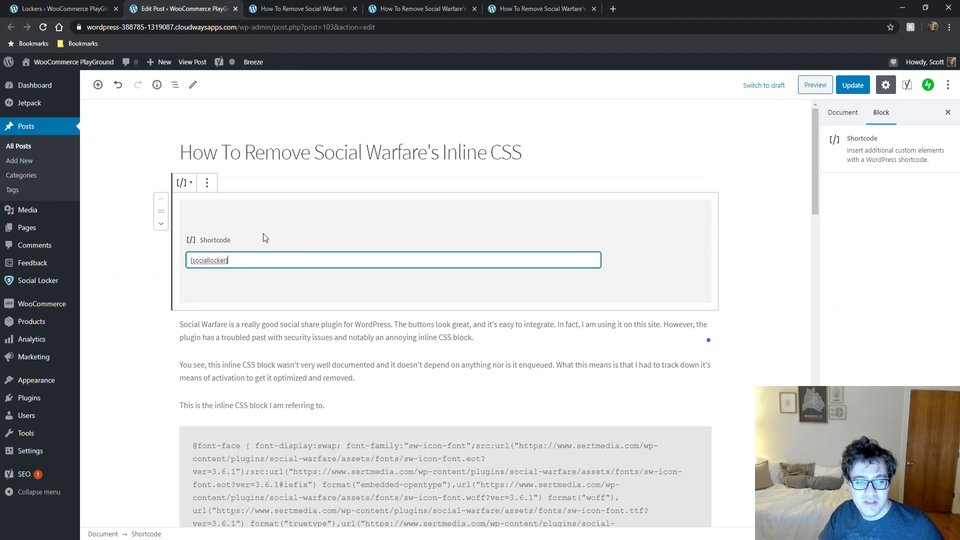
pyautogui.scroll(-1, 522, 273)
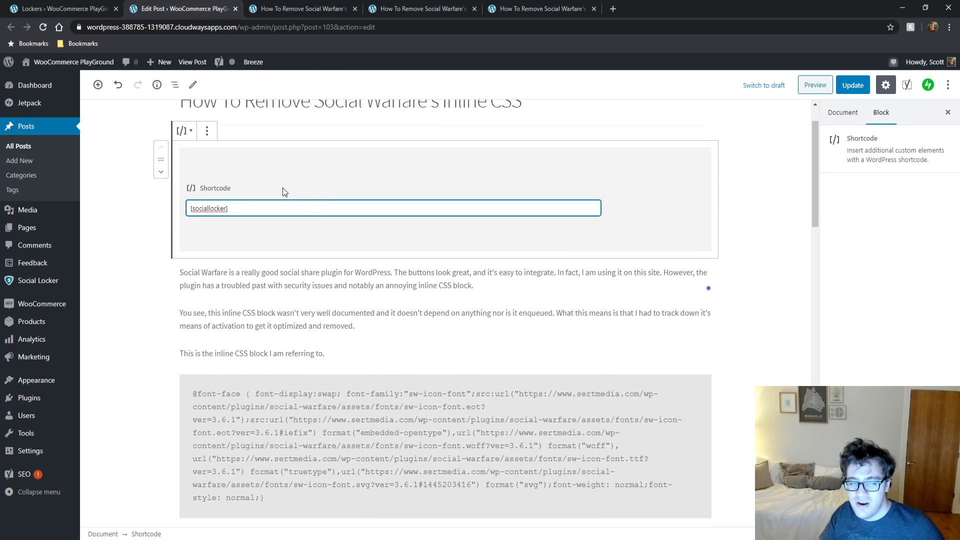
# Add a Shortcode block below the CSS code, paste the shortcode pair, and start removing the opening tag
pyautogui.click(77, 10)
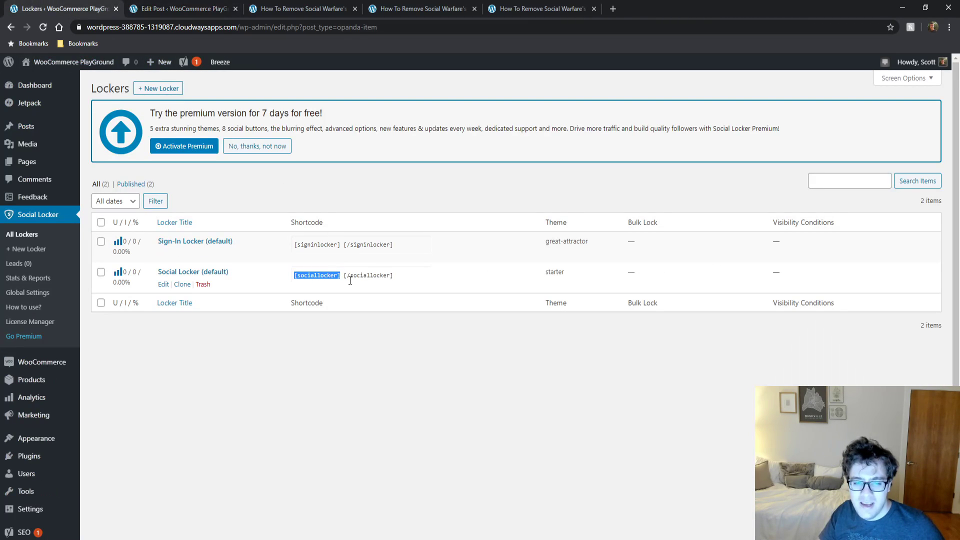
pyautogui.tripleClick(343, 276)
pyautogui.click(180, 8)
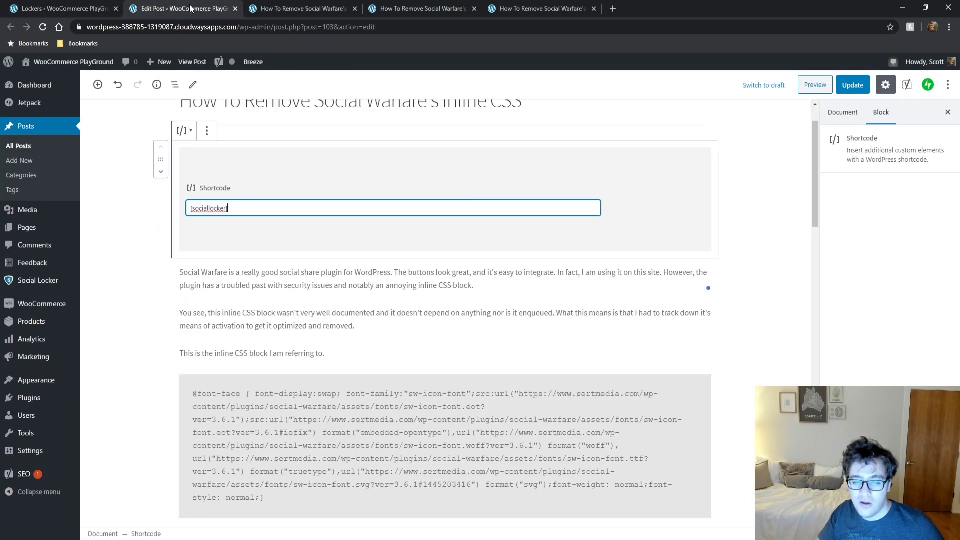
pyautogui.moveTo(814, 199); pyautogui.dragTo(817, 250)
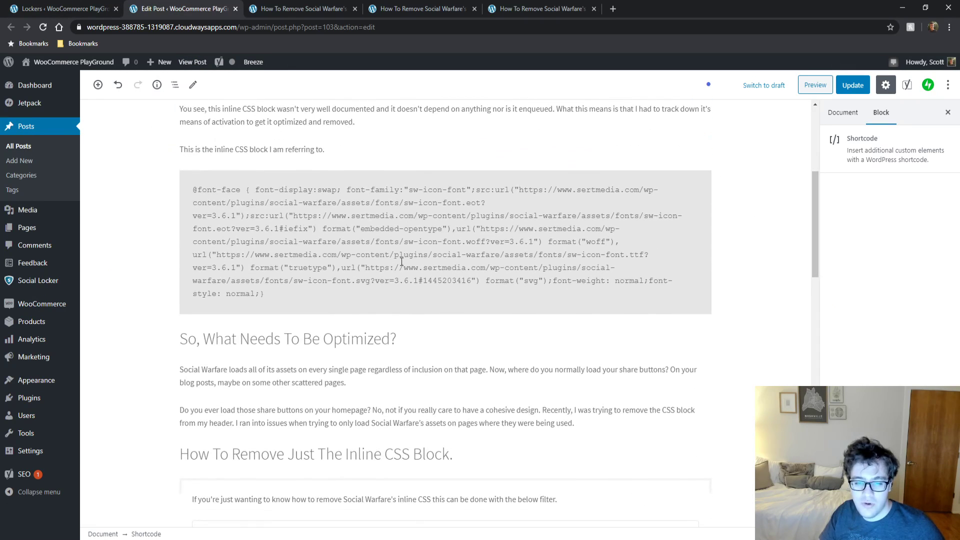
pyautogui.click(414, 279)
pyautogui.click(433, 320)
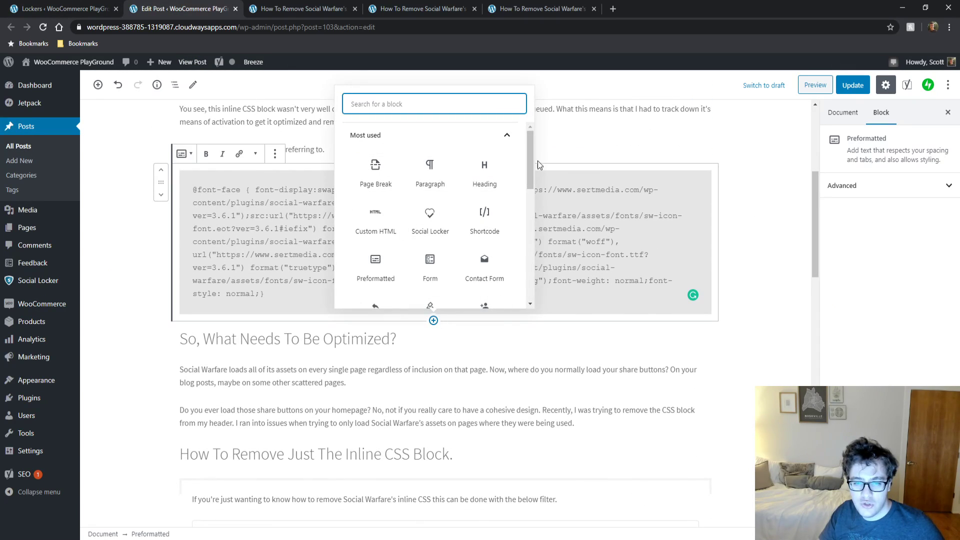
pyautogui.click(484, 220)
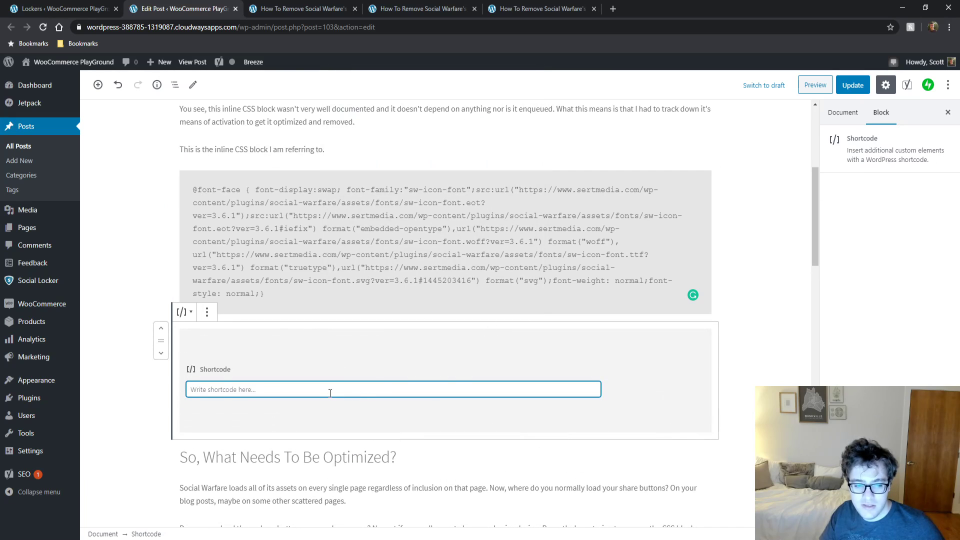
pyautogui.hotkey('ctrl', 'v')
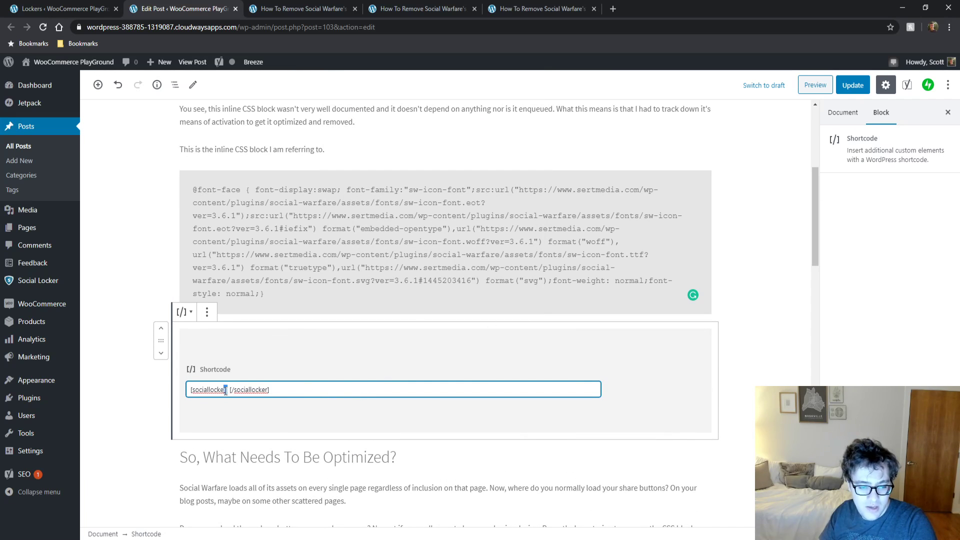
pyautogui.press('BackSpace')
pyautogui.press('BackSpace')
pyautogui.press('BackSpace')
pyautogui.press('BackSpace')
pyautogui.press('BackSpace')
pyautogui.press('BackSpace')
pyautogui.press('BackSpace')
pyautogui.press('BackSpace')
pyautogui.press('BackSpace')
pyautogui.press('BackSpace')
pyautogui.press('BackSpace')
pyautogui.press('BackSpace')
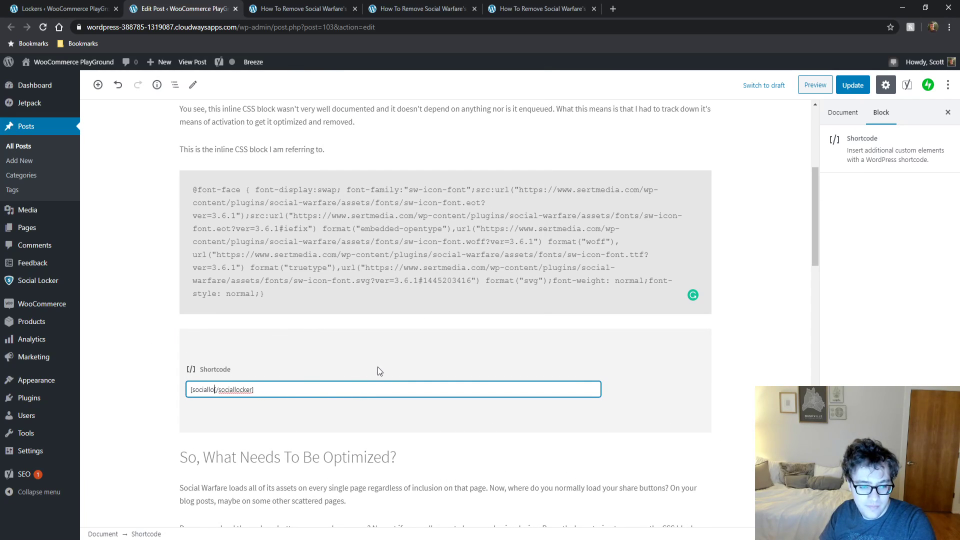
# Leave only [/sociallocker] in the lower Shortcode block and update the post
pyautogui.press('BackSpace')
pyautogui.press('BackSpace')
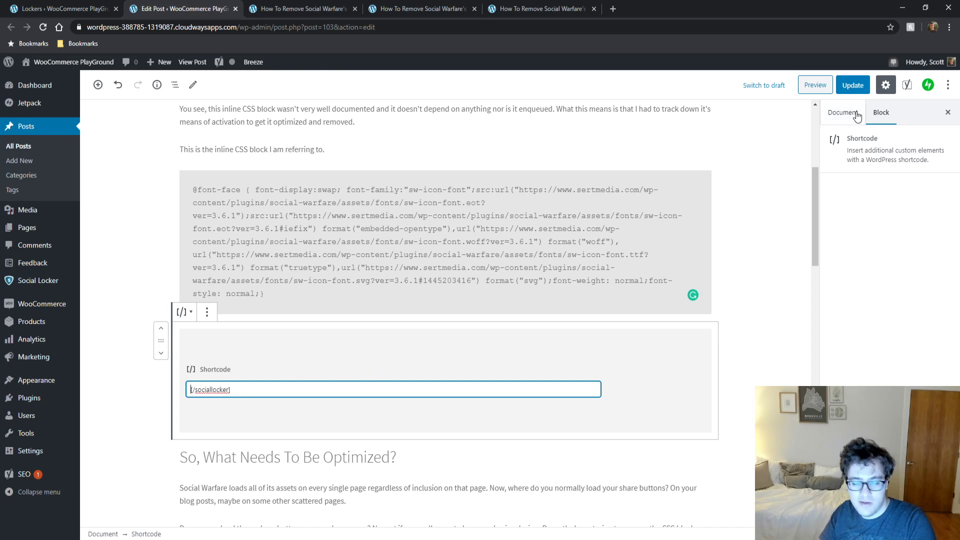
pyautogui.click(852, 85)
pyautogui.scroll(5, 366, 73)
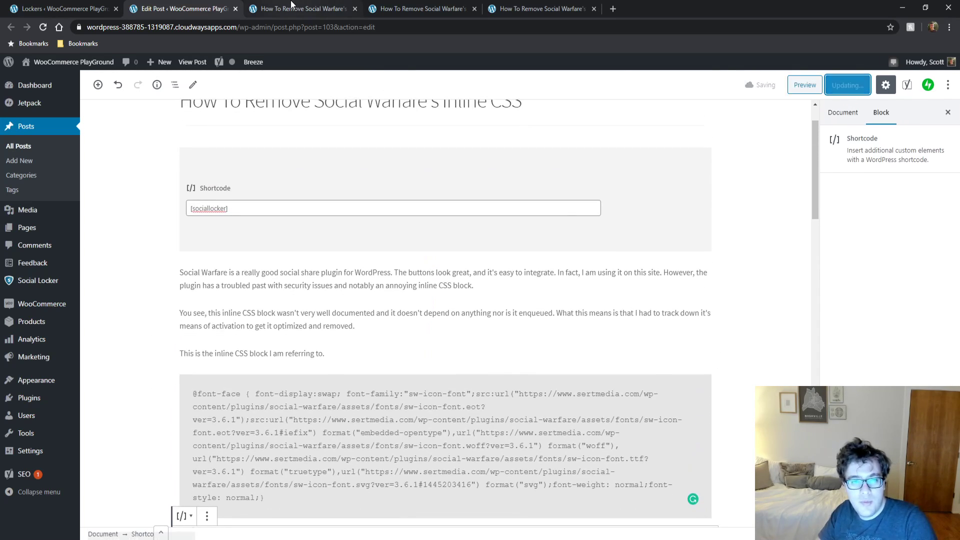
# Reload the live post to confirm the opening section is locked, then return to the Lockers list
pyautogui.click(292, 5)
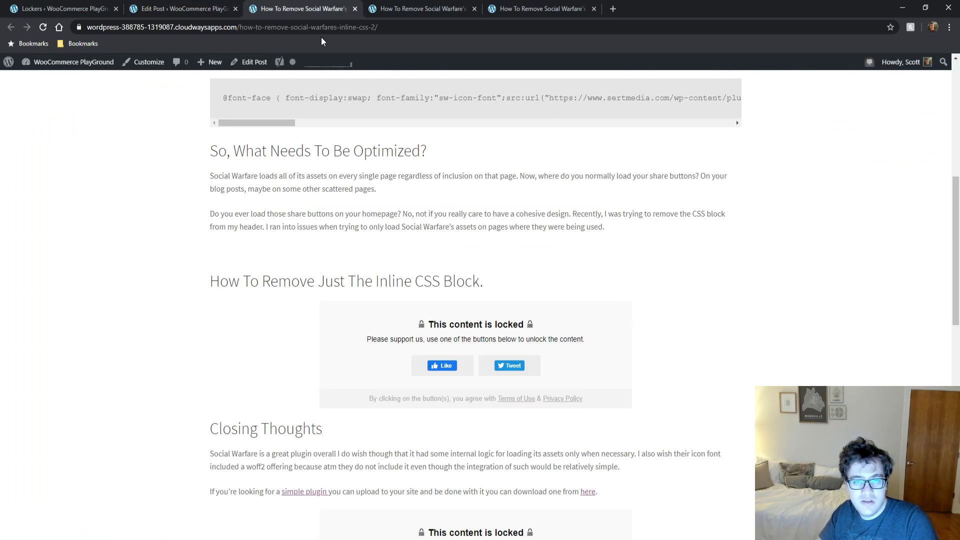
pyautogui.scroll(4, 200, 205)
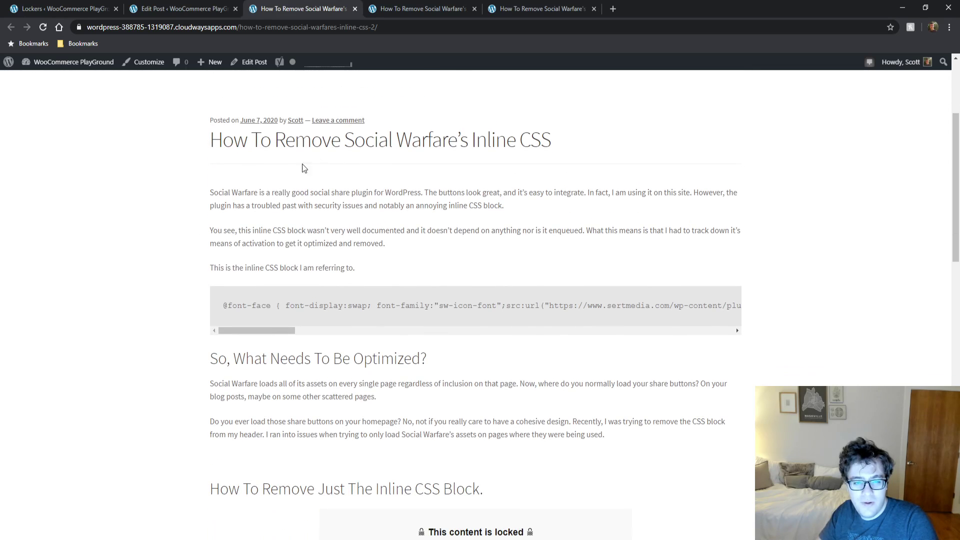
pyautogui.click(310, 66)
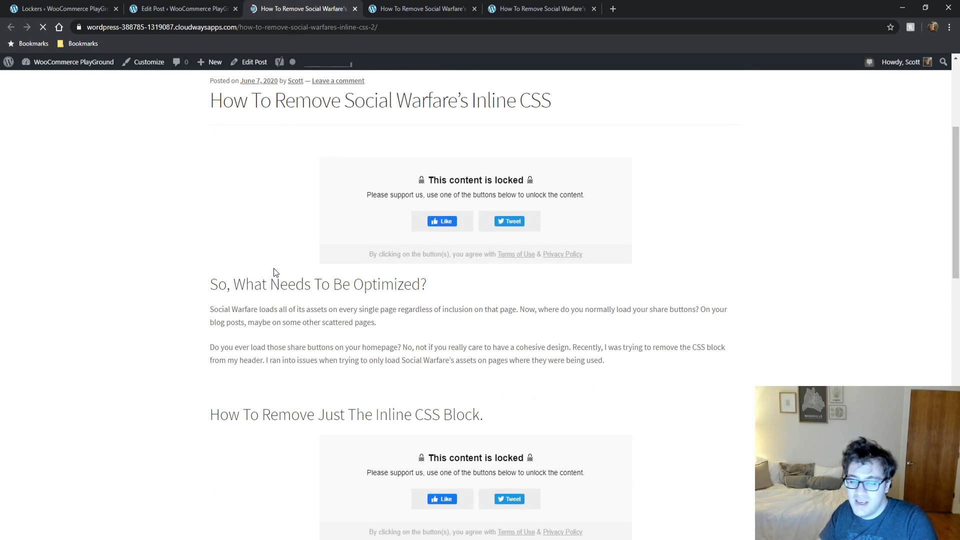
pyautogui.scroll(4, 274, 272)
pyautogui.click(165, 8)
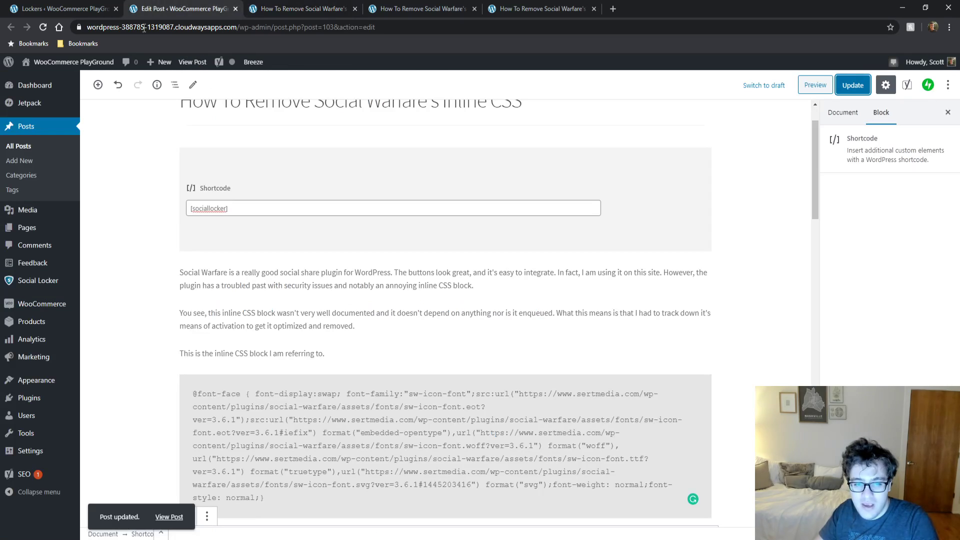
pyautogui.hotkey('ctrl', 'shift', 'Tab')
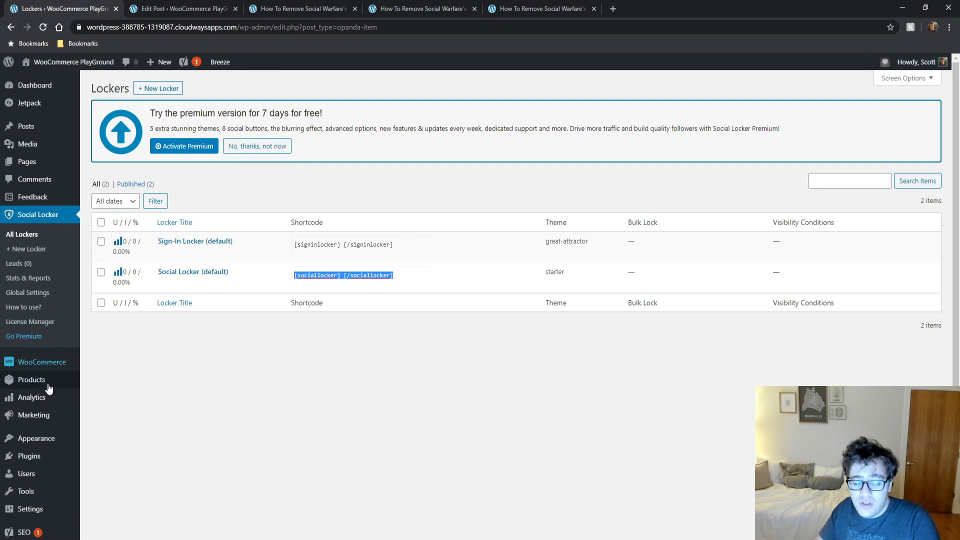
# Review the free-versus-premium comparison, checking Common Features, Google Share and LinkedIn Share rows
pyautogui.click(22, 336)
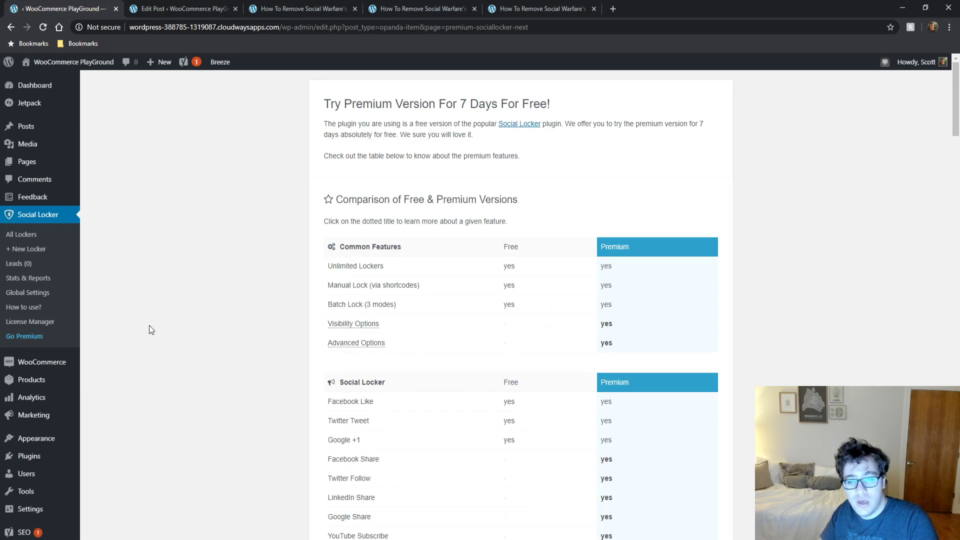
pyautogui.moveTo(424, 305); pyautogui.dragTo(307, 311)
pyautogui.click(308, 308)
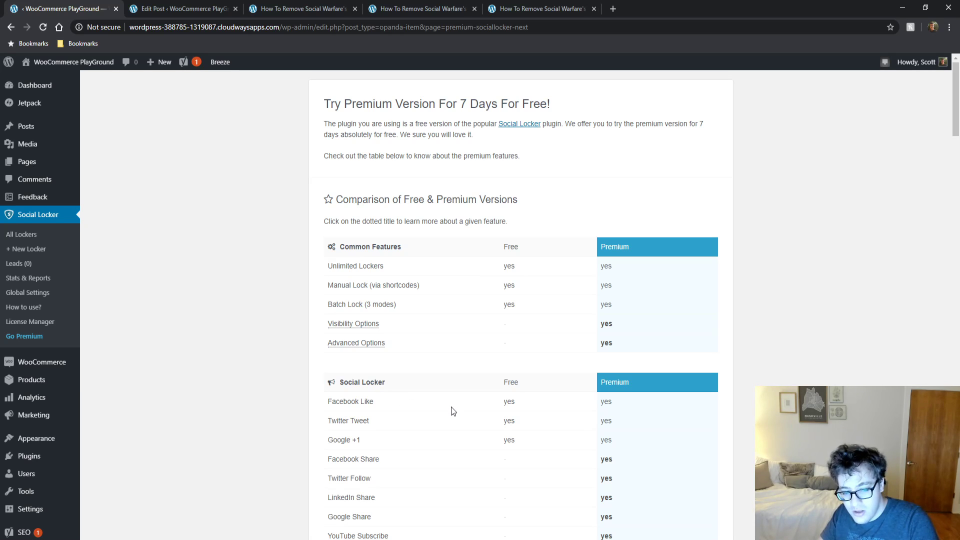
pyautogui.scroll(-3, 453, 420)
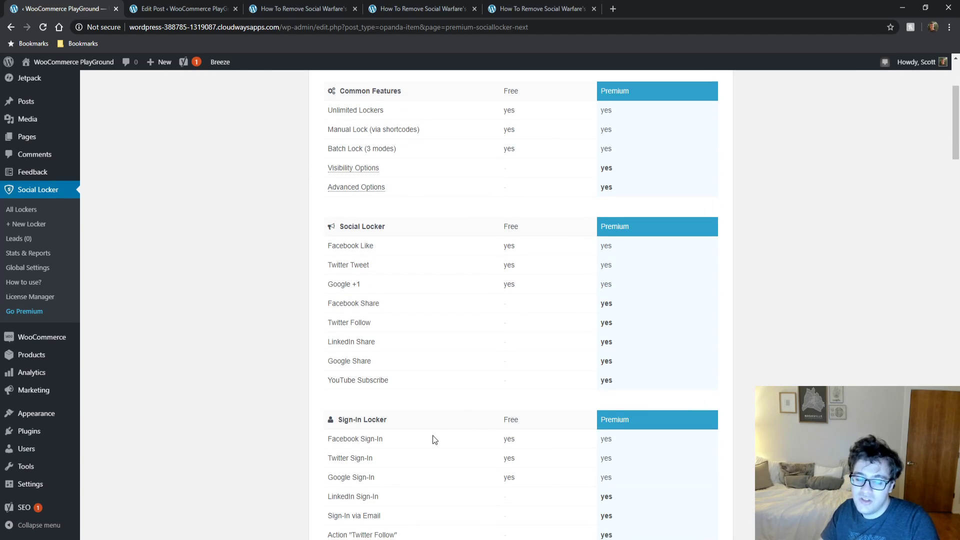
pyautogui.moveTo(339, 285); pyautogui.dragTo(322, 280)
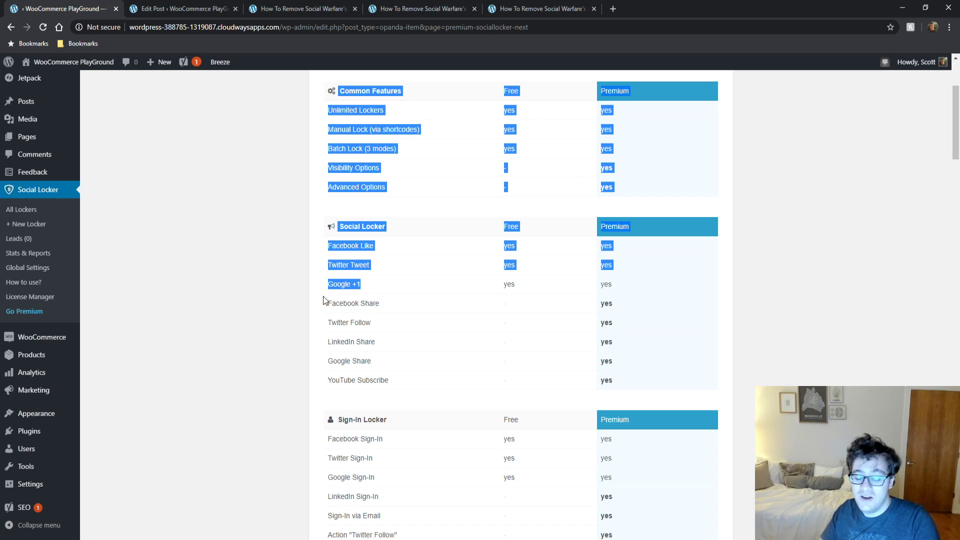
pyautogui.click(308, 307)
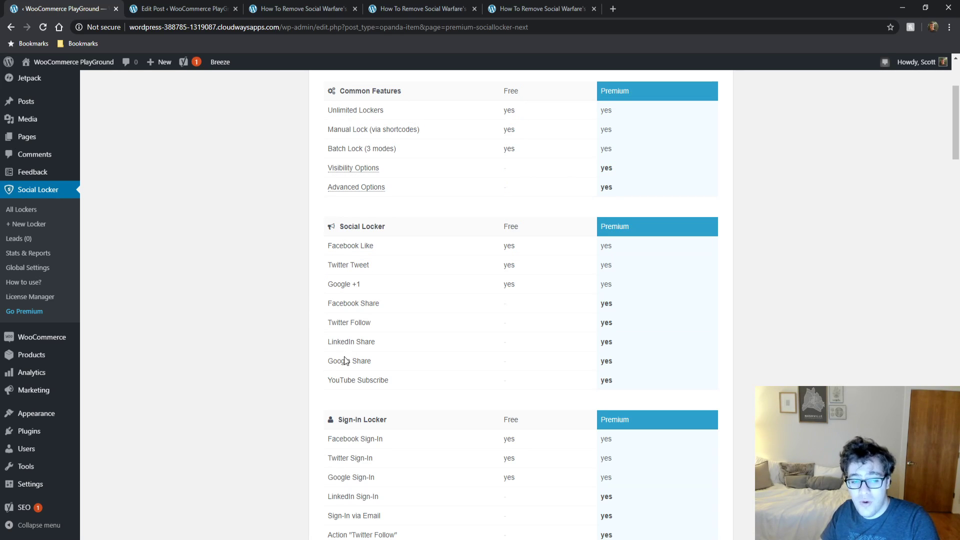
pyautogui.moveTo(379, 370); pyautogui.dragTo(328, 373)
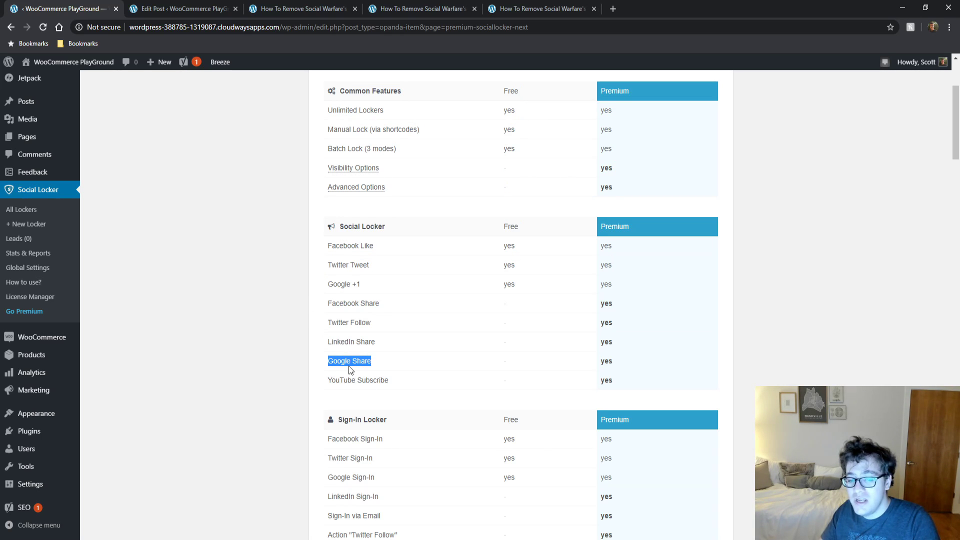
pyautogui.click(299, 331)
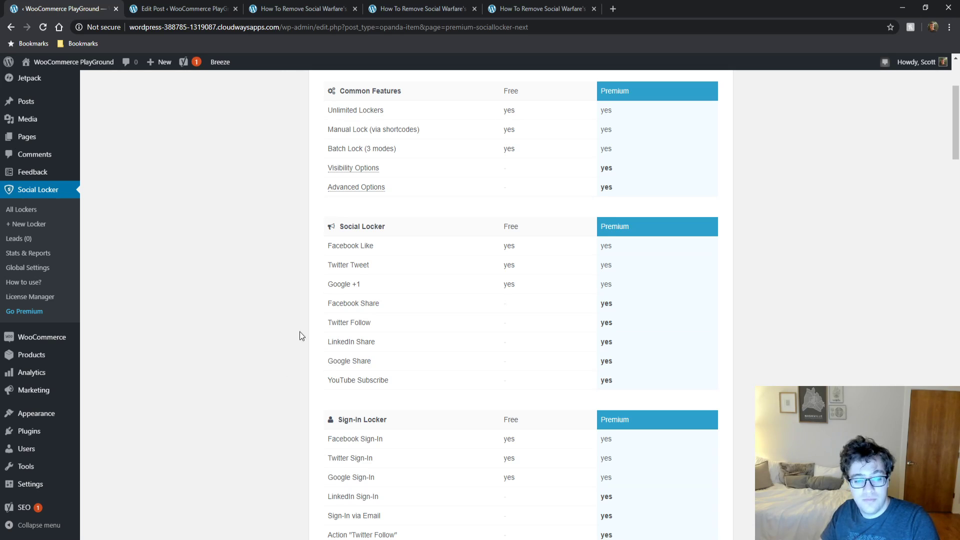
pyautogui.moveTo(332, 379); pyautogui.dragTo(389, 380)
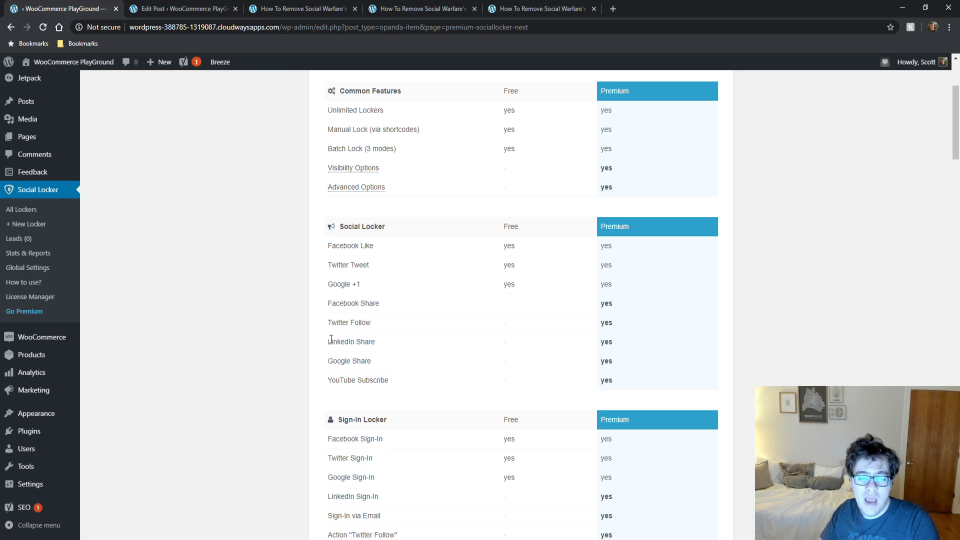
pyautogui.moveTo(332, 341); pyautogui.dragTo(328, 303)
pyautogui.click(251, 304)
# Scroll through the Sign-In Locker features in the comparison table
pyautogui.middleClick(240, 329)
pyautogui.scroll(-6, 241, 364)
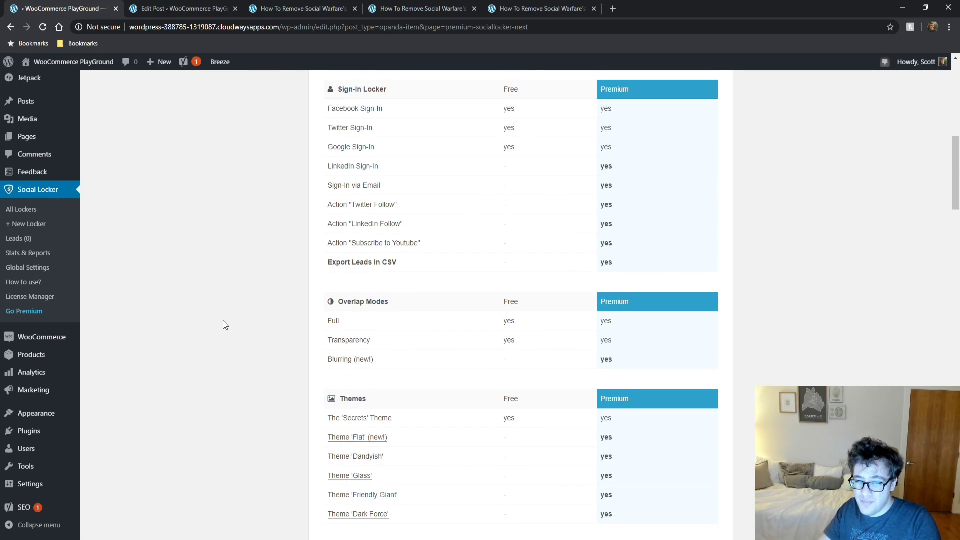
pyautogui.scroll(-5, 223, 325)
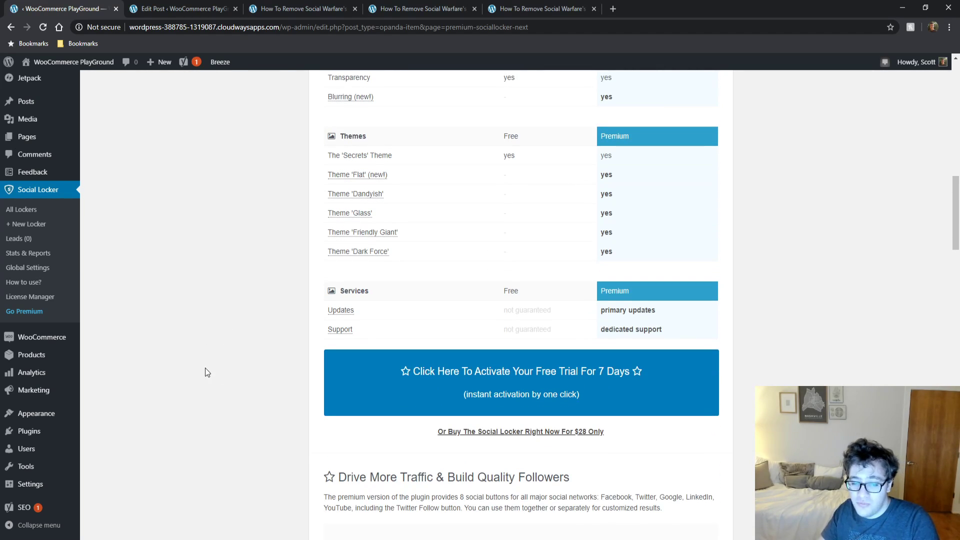
pyautogui.scroll(15, 214, 273)
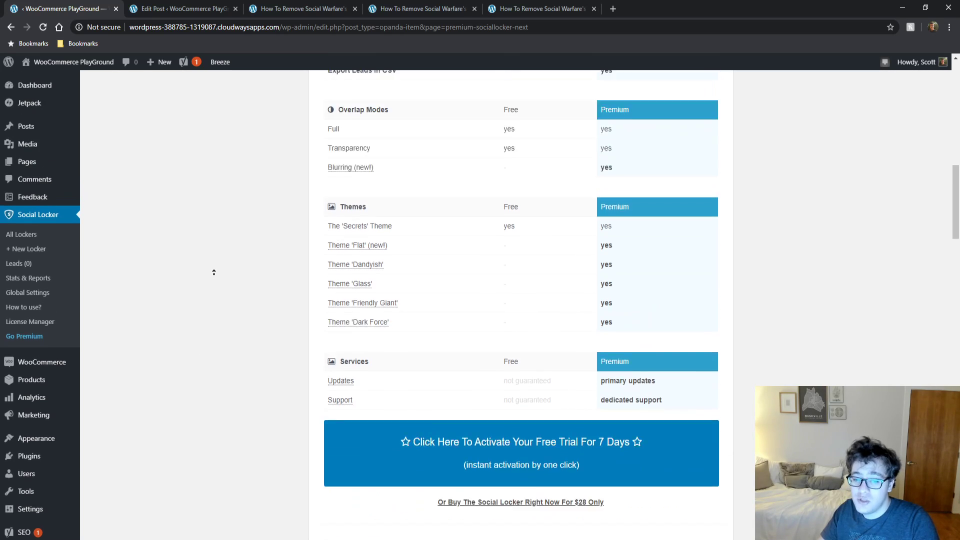
pyautogui.scroll(-5, 215, 299)
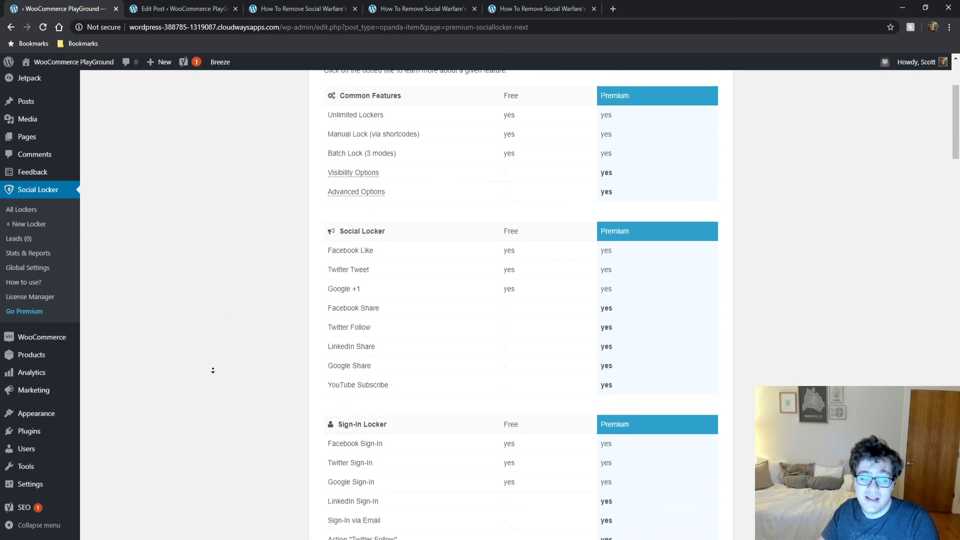
pyautogui.scroll(3, 214, 368)
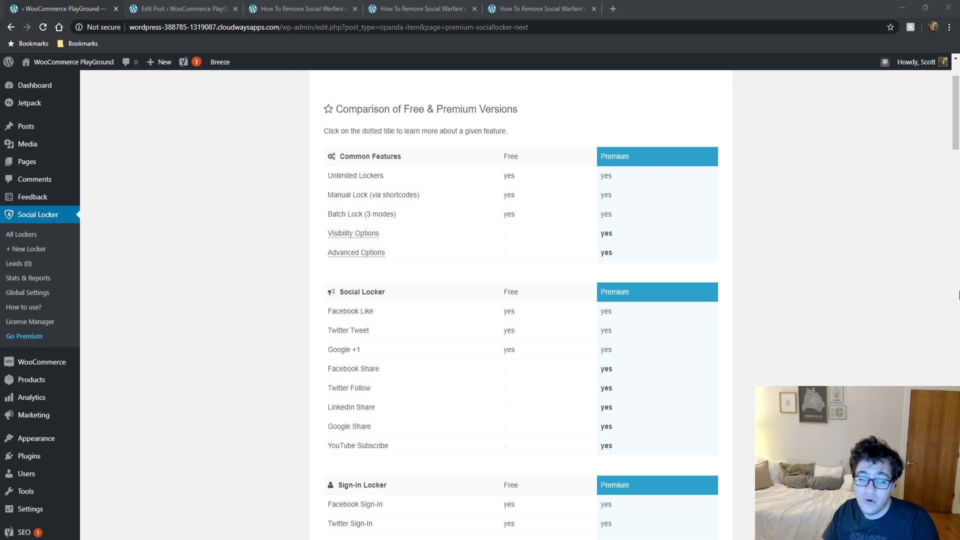
# Deactivate the Social Locker | BizPanda plugin under Installed Plugins and return to the post editor
pyautogui.click(888, 315)
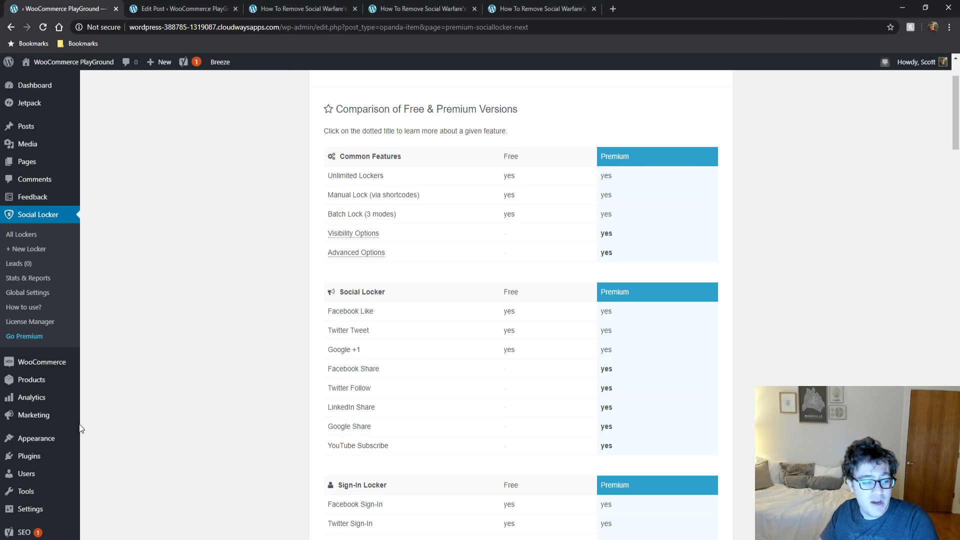
pyautogui.click(44, 460)
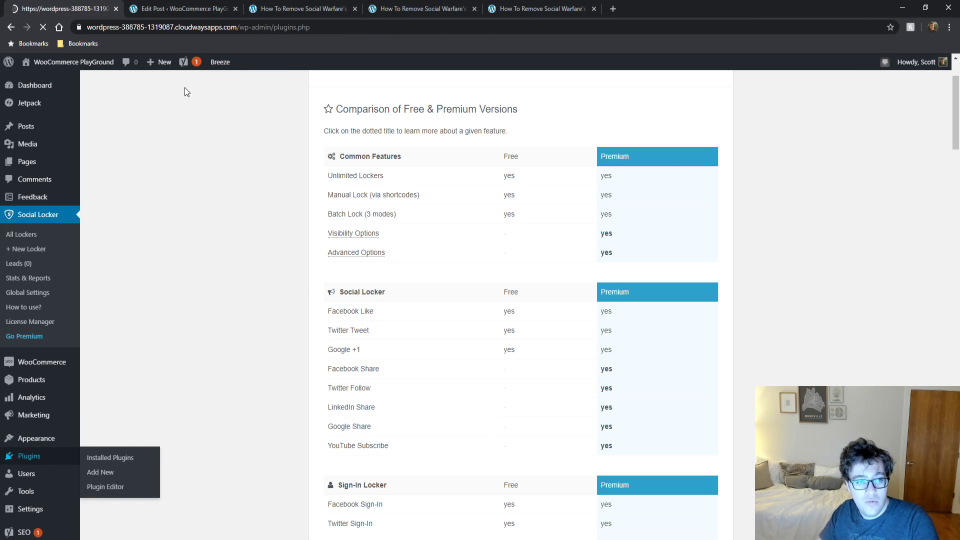
pyautogui.scroll(-5, 221, 317)
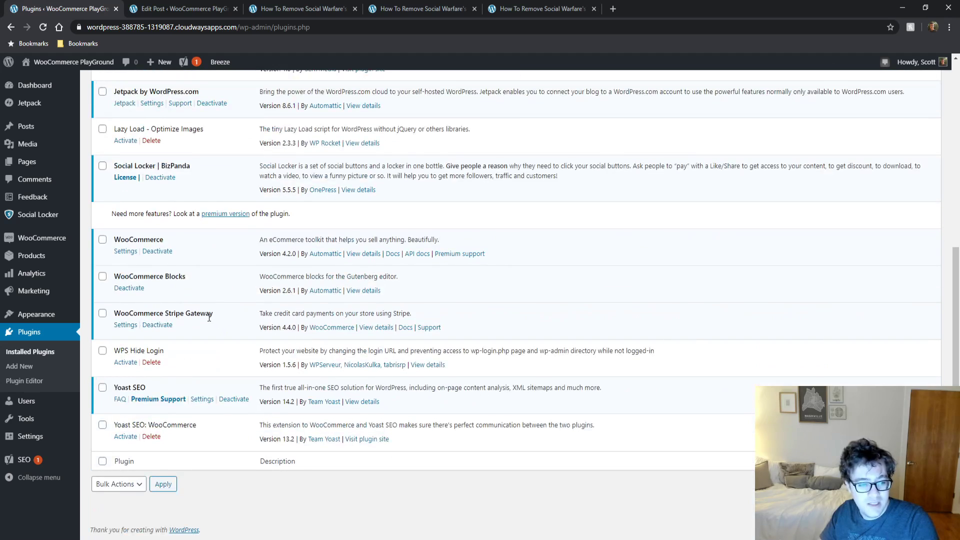
pyautogui.scroll(2, 209, 317)
pyautogui.click(164, 282)
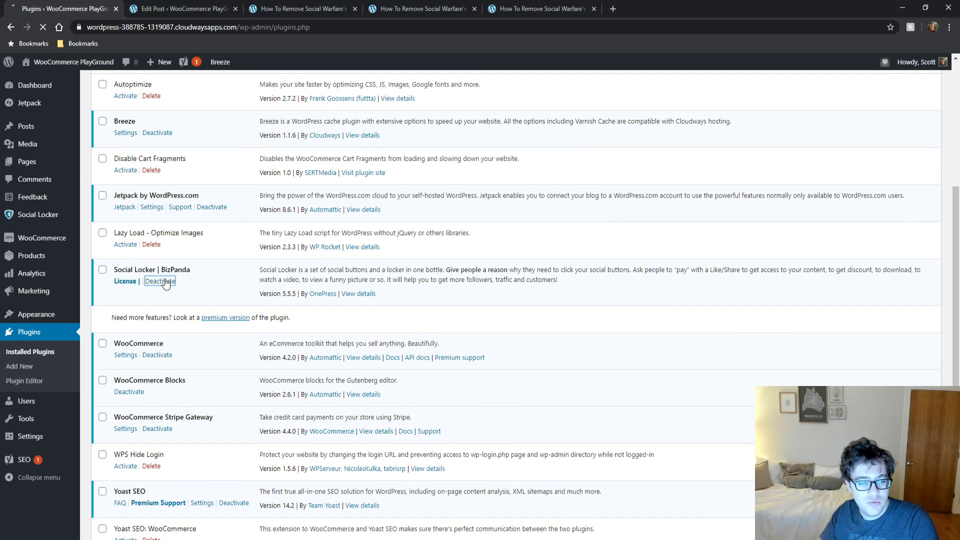
pyautogui.click(196, 10)
# Reload the editor to reveal the 'bizpanda/sociallocker' unsupported-block notices, then update the post
pyautogui.scroll(-3, 139, 308)
pyautogui.click(139, 308)
pyautogui.scroll(-7, 145, 315)
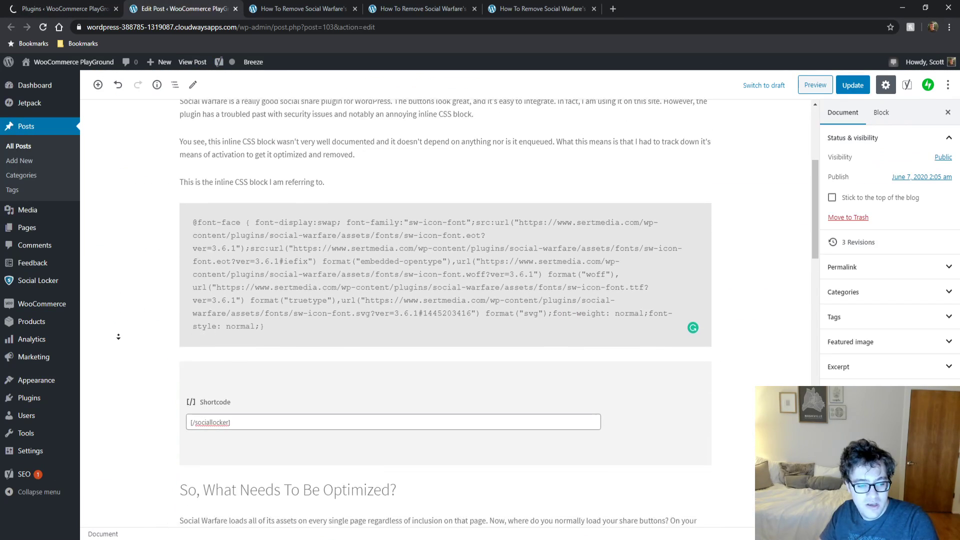
pyautogui.click(188, 338)
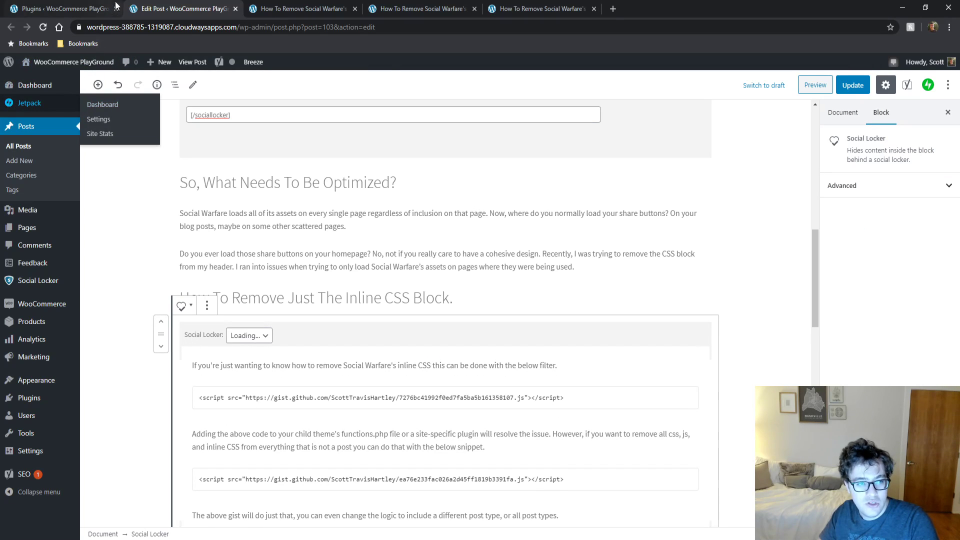
pyautogui.press('F5')
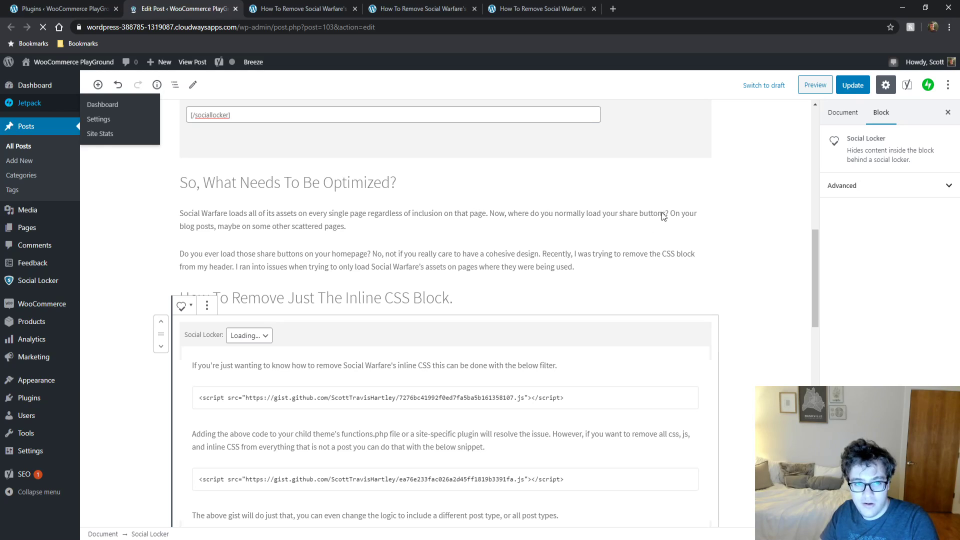
pyautogui.scroll(-2, 742, 254)
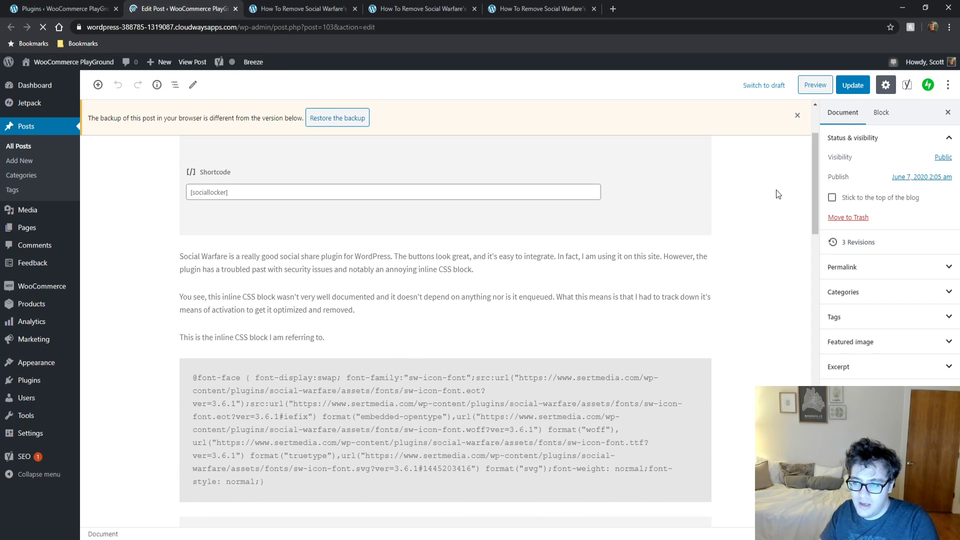
pyautogui.moveTo(813, 194); pyautogui.dragTo(800, 330)
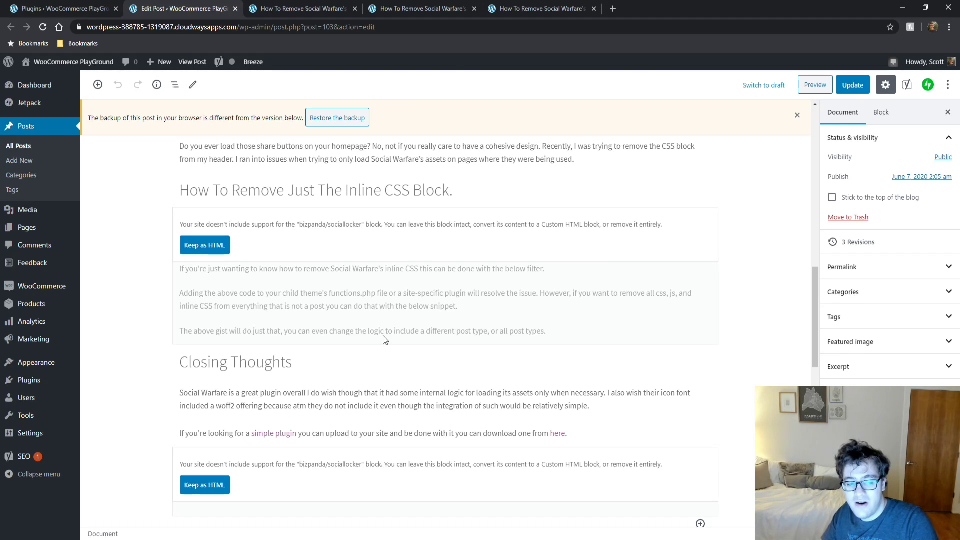
pyautogui.click(852, 85)
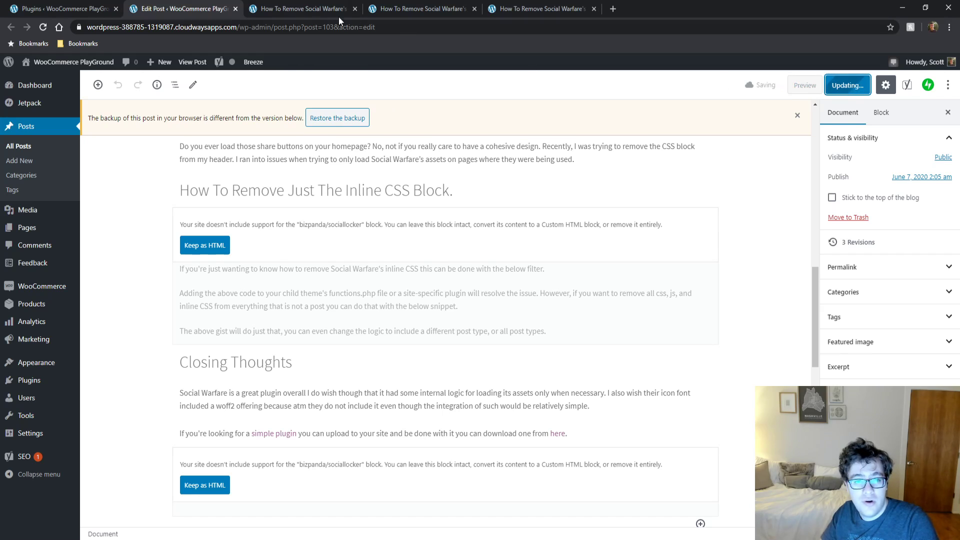
pyautogui.click(265, 8)
# Reload the live post and inspect the raw [sociallocker] and [/sociallocker] text around the unlocked section
pyautogui.press('F5')
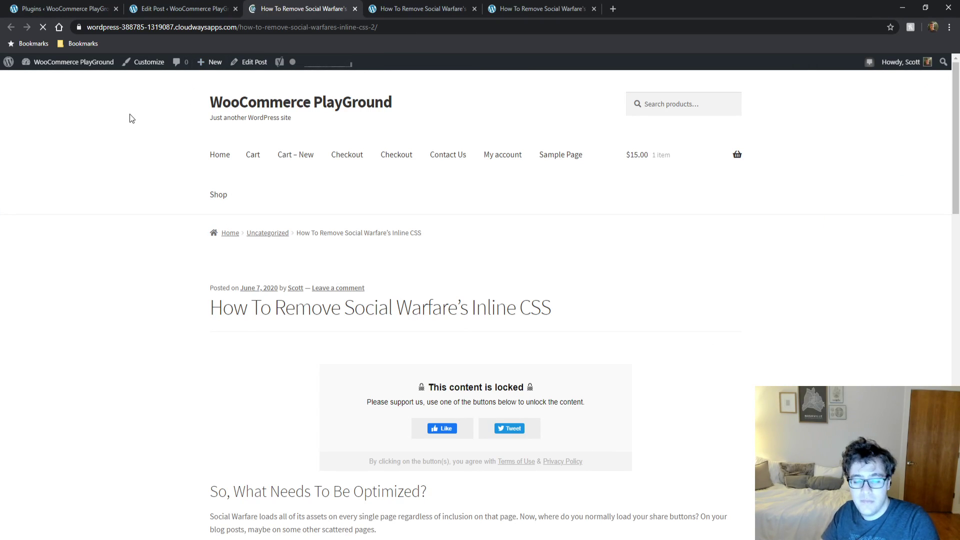
pyautogui.scroll(-9, 67, 250)
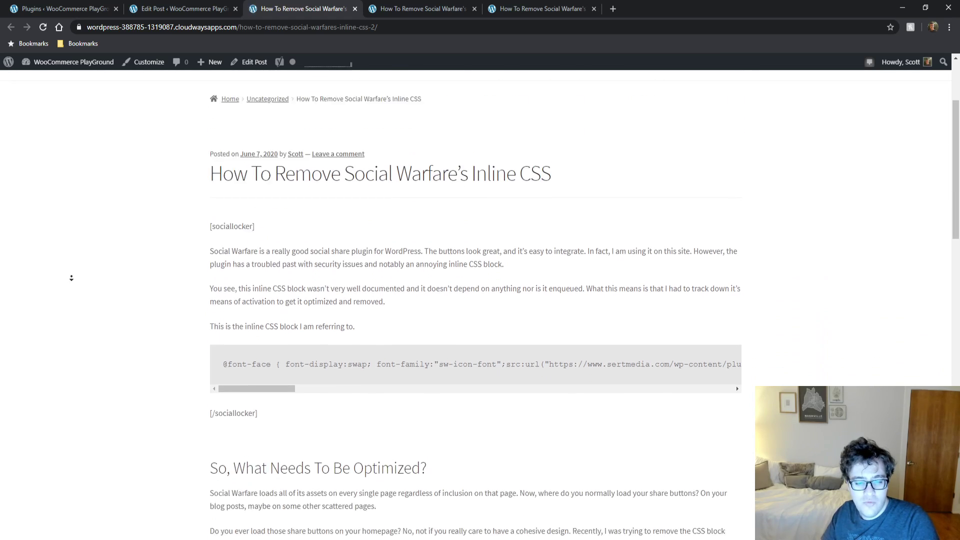
pyautogui.scroll(6, 82, 233)
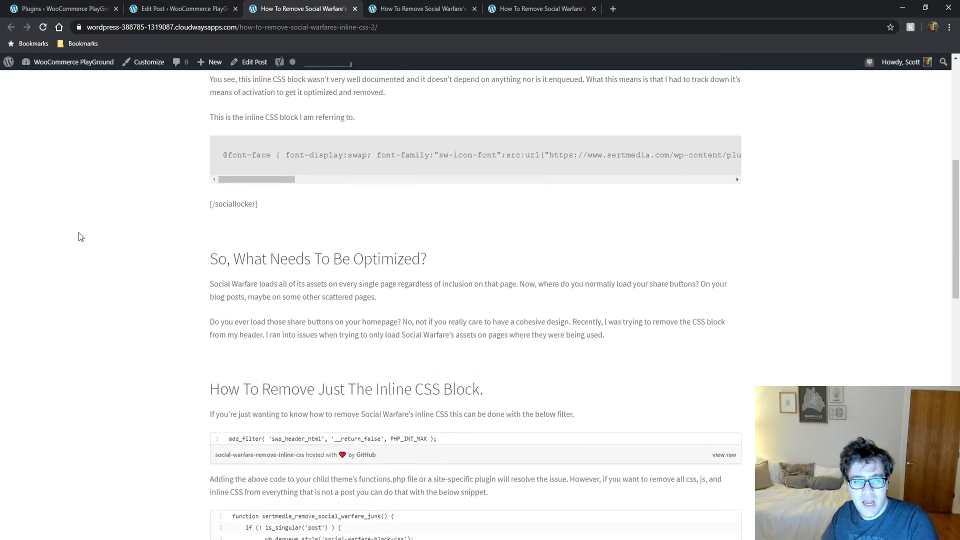
pyautogui.moveTo(265, 396); pyautogui.dragTo(202, 398)
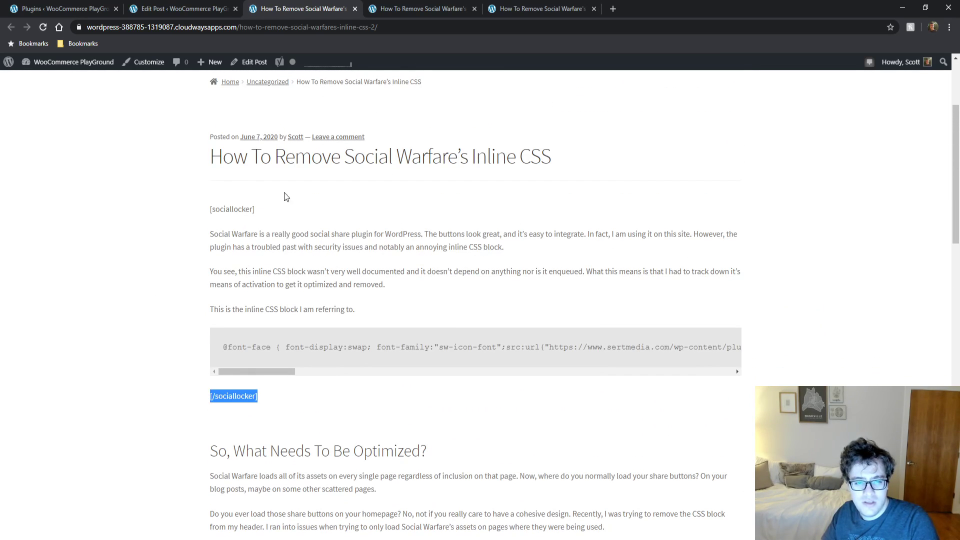
pyautogui.moveTo(256, 209); pyautogui.dragTo(207, 210)
pyautogui.scroll(-6, 152, 304)
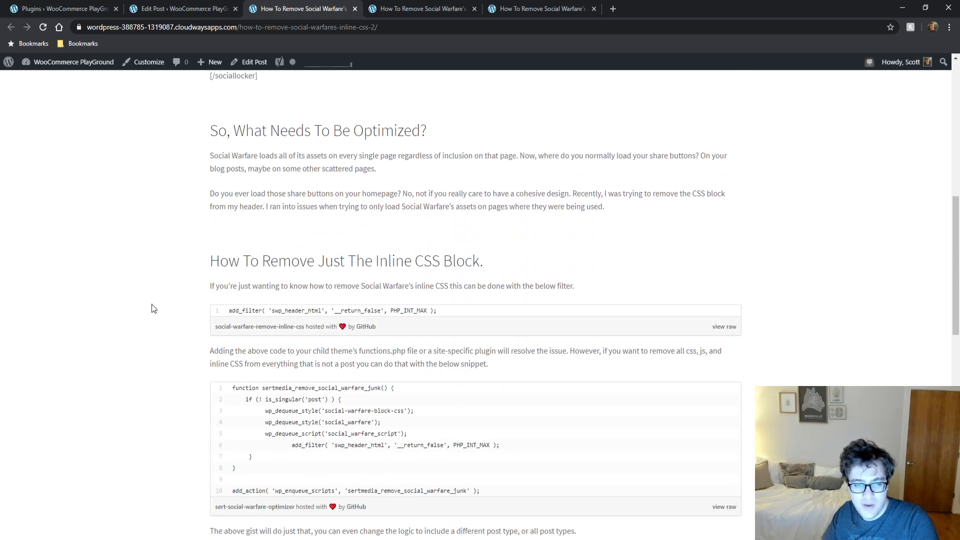
pyautogui.scroll(-3, 165, 260)
pyautogui.scroll(2, 166, 257)
pyautogui.scroll(-4, 166, 256)
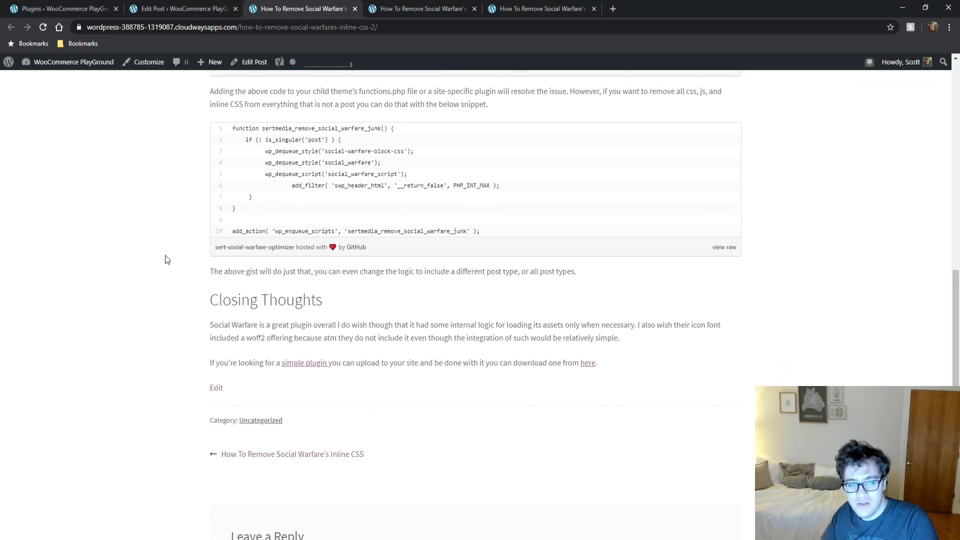
pyautogui.scroll(6, 167, 252)
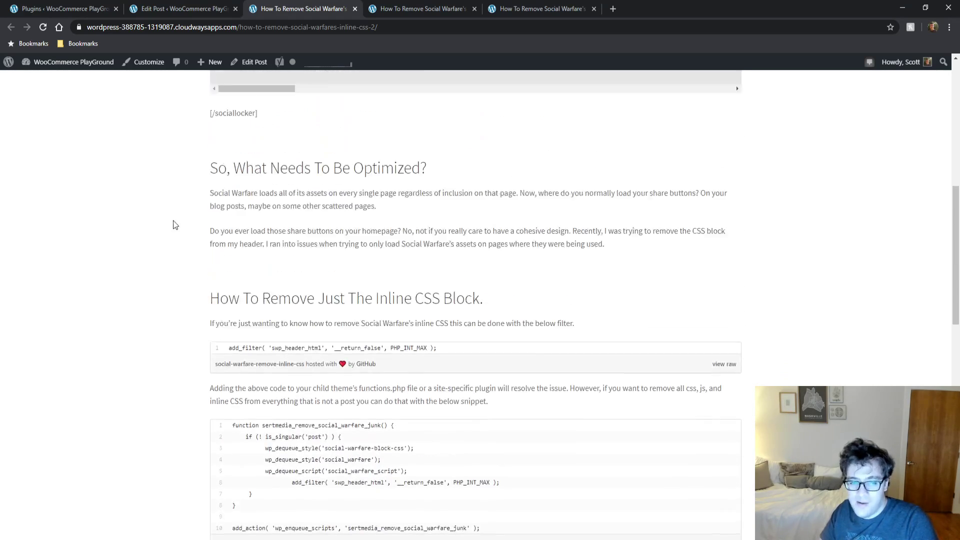
pyautogui.scroll(5, 175, 224)
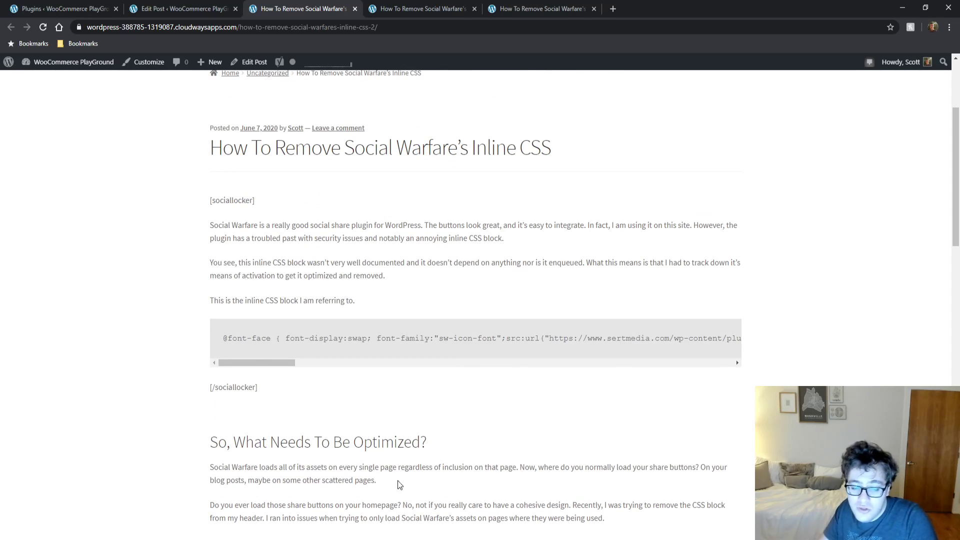